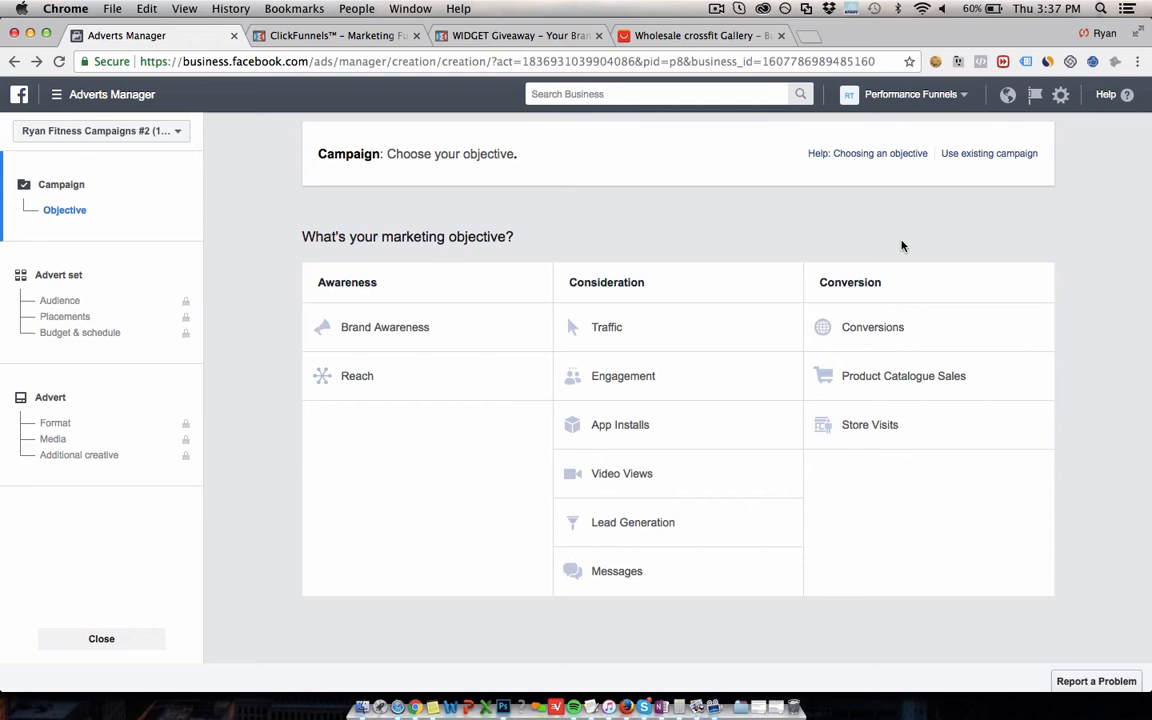
Switch to the WIDGET Giveaway page and review its offer, testimonials, customer photos and guarantee sections from headline to footer
{"action": "left_click", "coordinate": [470, 35]}
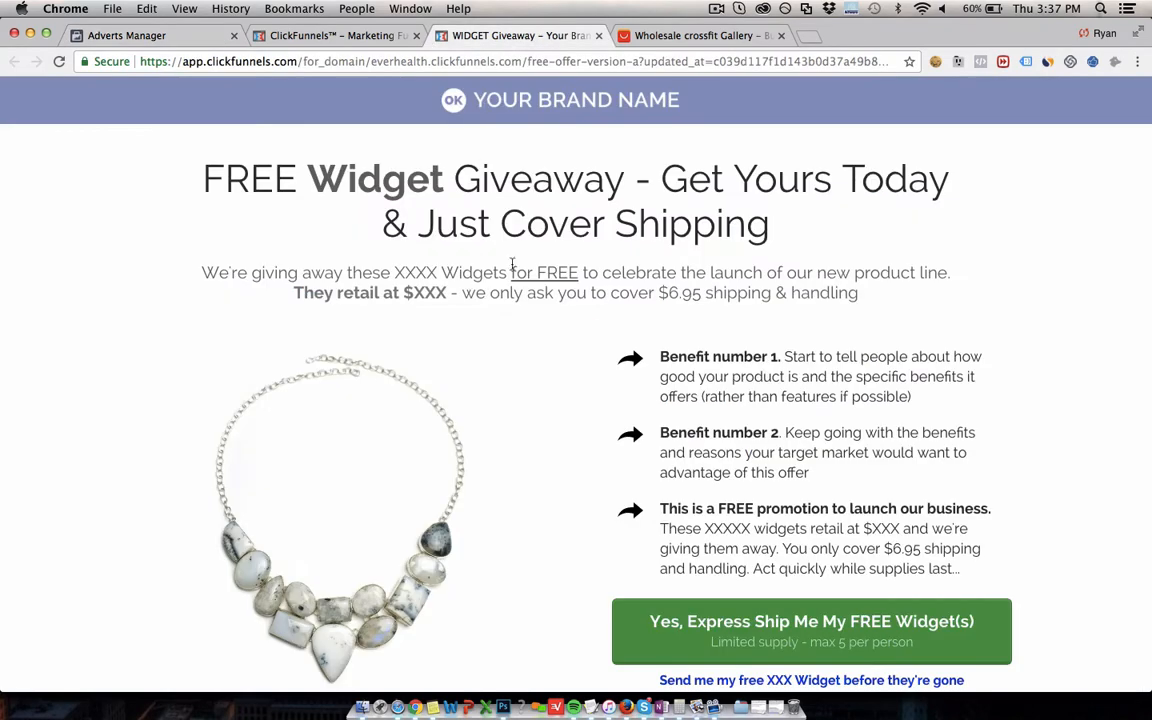
{"action": "scroll", "coordinate": [1010, 340], "scroll_direction": "down", "scroll_amount": 10}
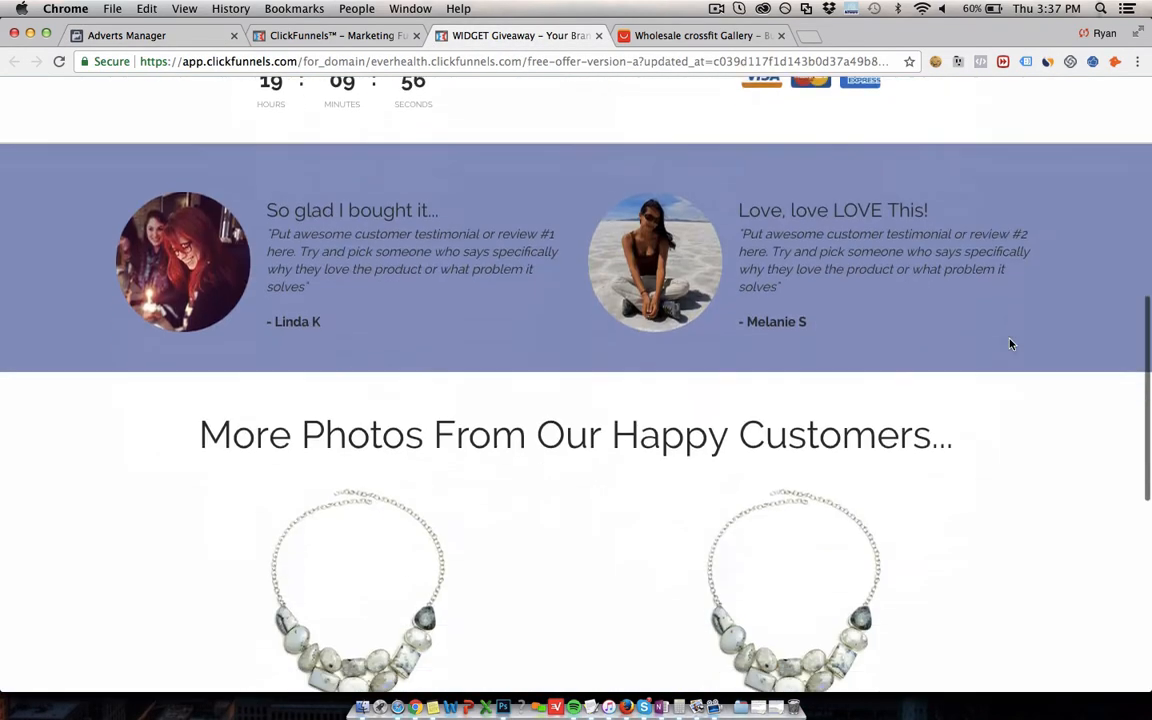
{"action": "scroll", "coordinate": [1010, 344], "scroll_direction": "down", "scroll_amount": 2}
{"action": "scroll", "coordinate": [981, 411], "scroll_direction": "down", "scroll_amount": 10}
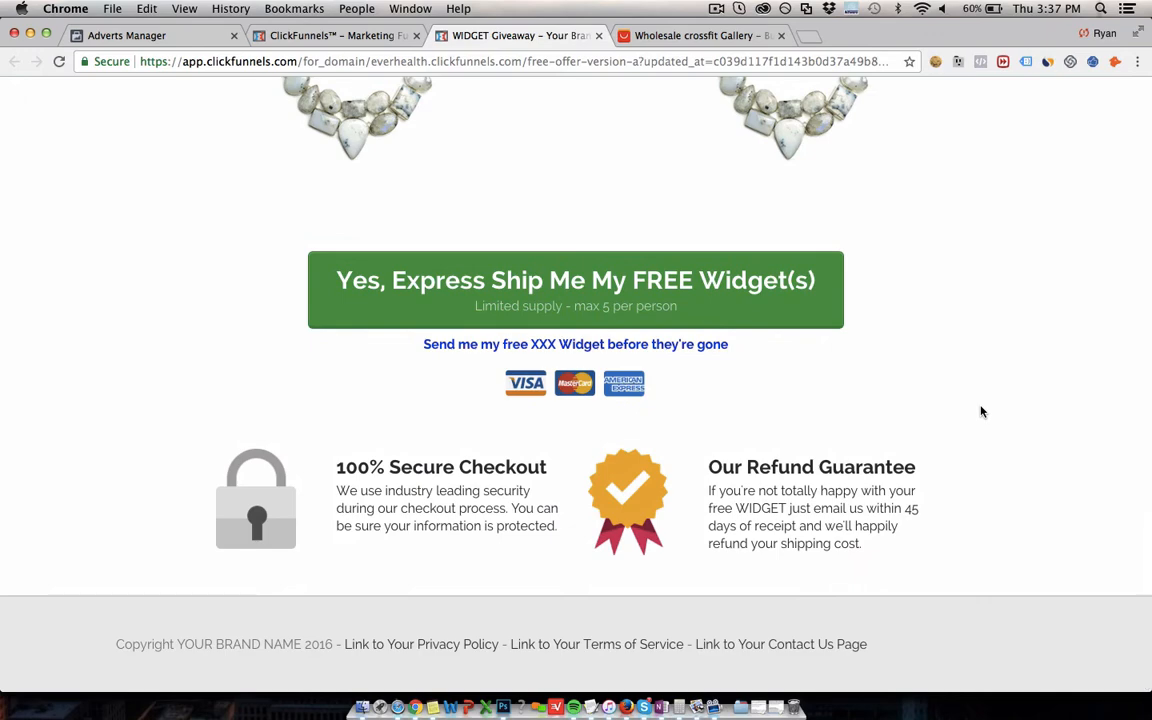
{"action": "scroll", "coordinate": [981, 411], "scroll_direction": "up", "scroll_amount": 20}
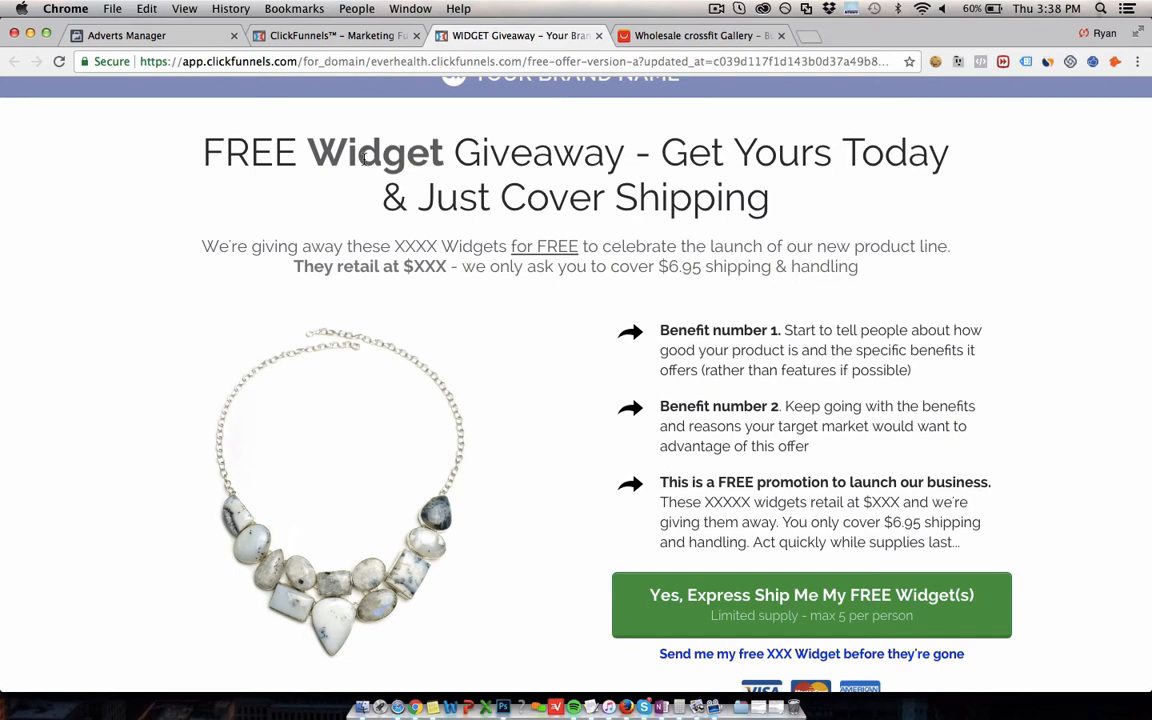
{"action": "scroll", "coordinate": [419, 187], "scroll_direction": "up", "scroll_amount": 2}
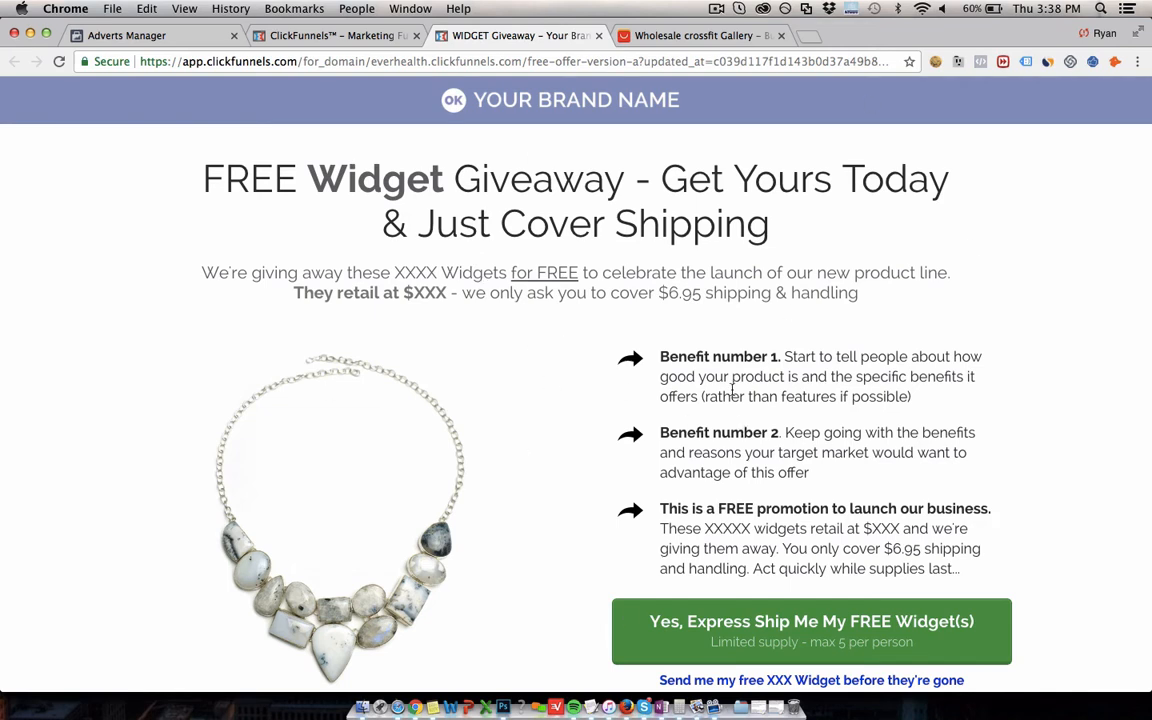
Preview the giveaway page's email opt-in popup from the free widget shipping offer, and close it again
{"action": "left_click", "coordinate": [796, 600]}
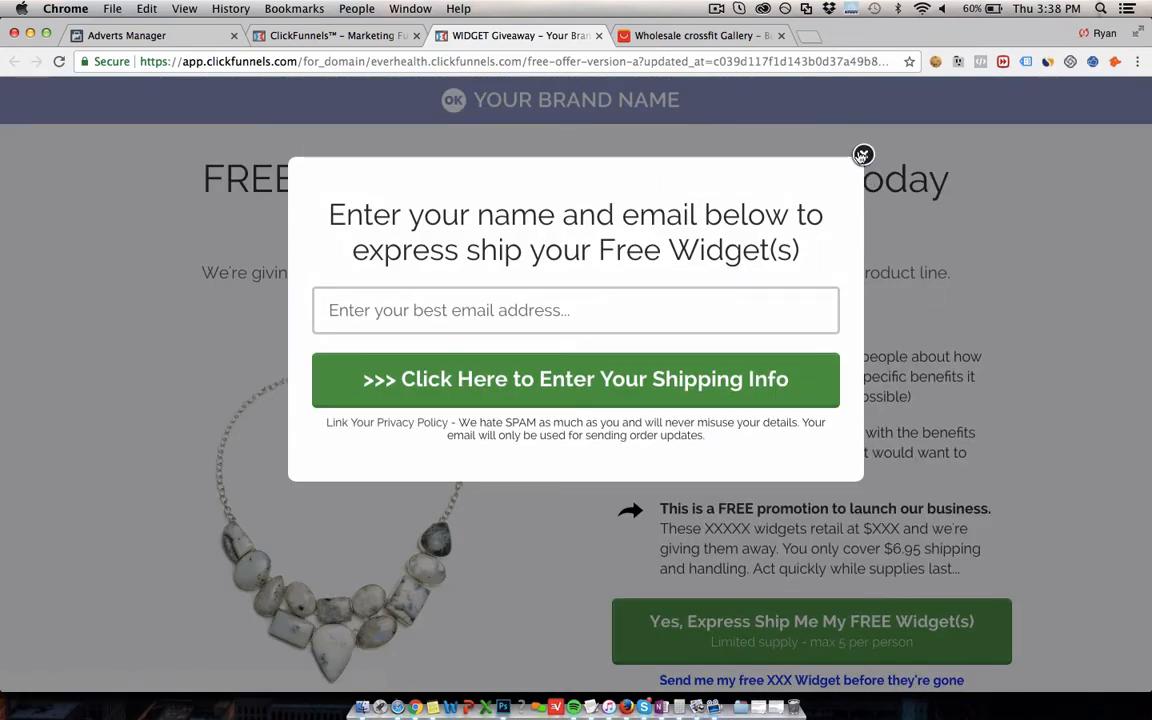
{"action": "left_click", "coordinate": [862, 155]}
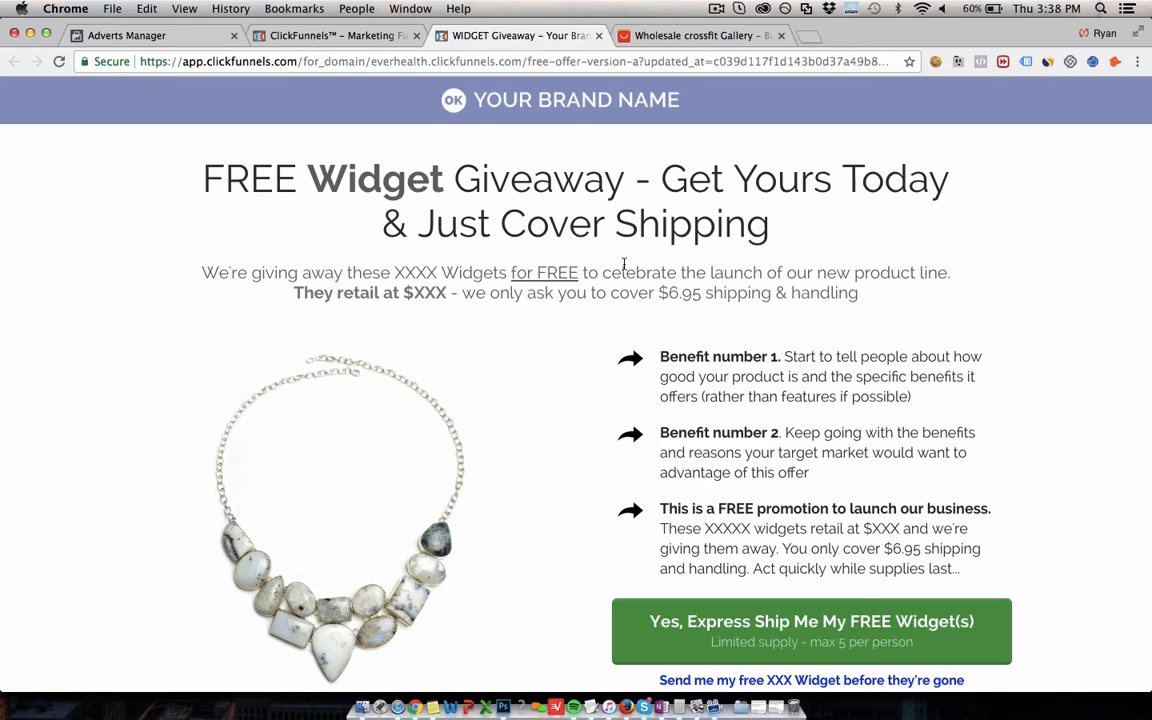
{"action": "left_click", "coordinate": [812, 635]}
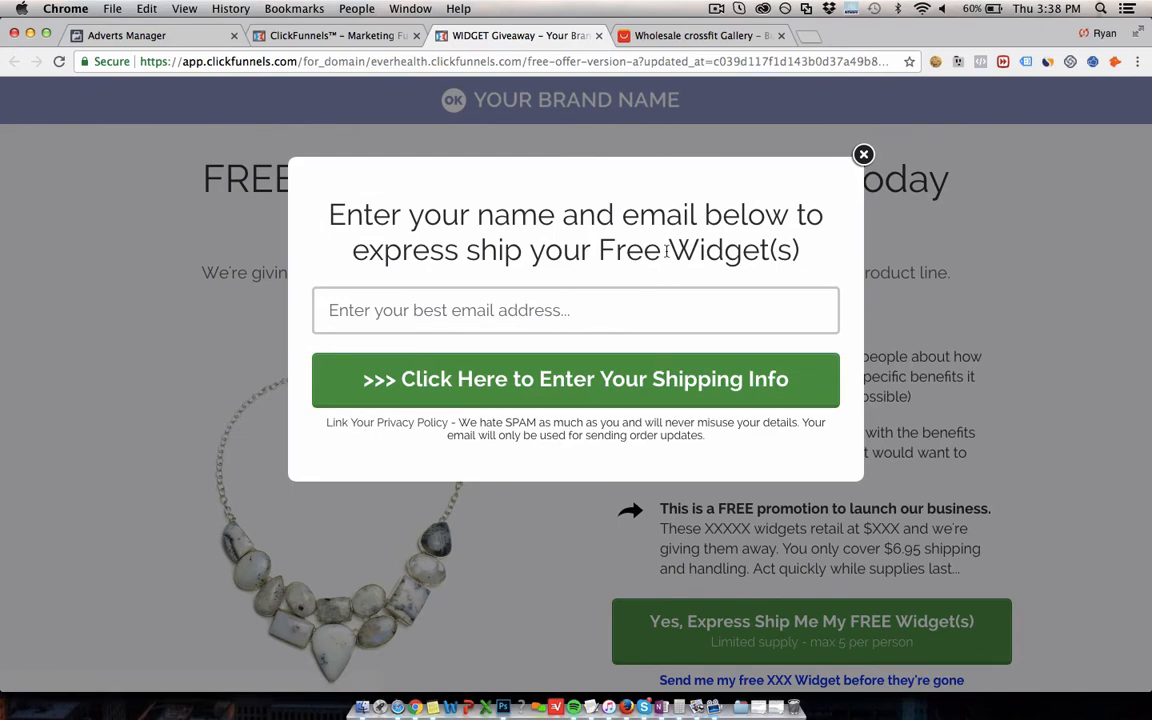
{"action": "left_click", "coordinate": [863, 155]}
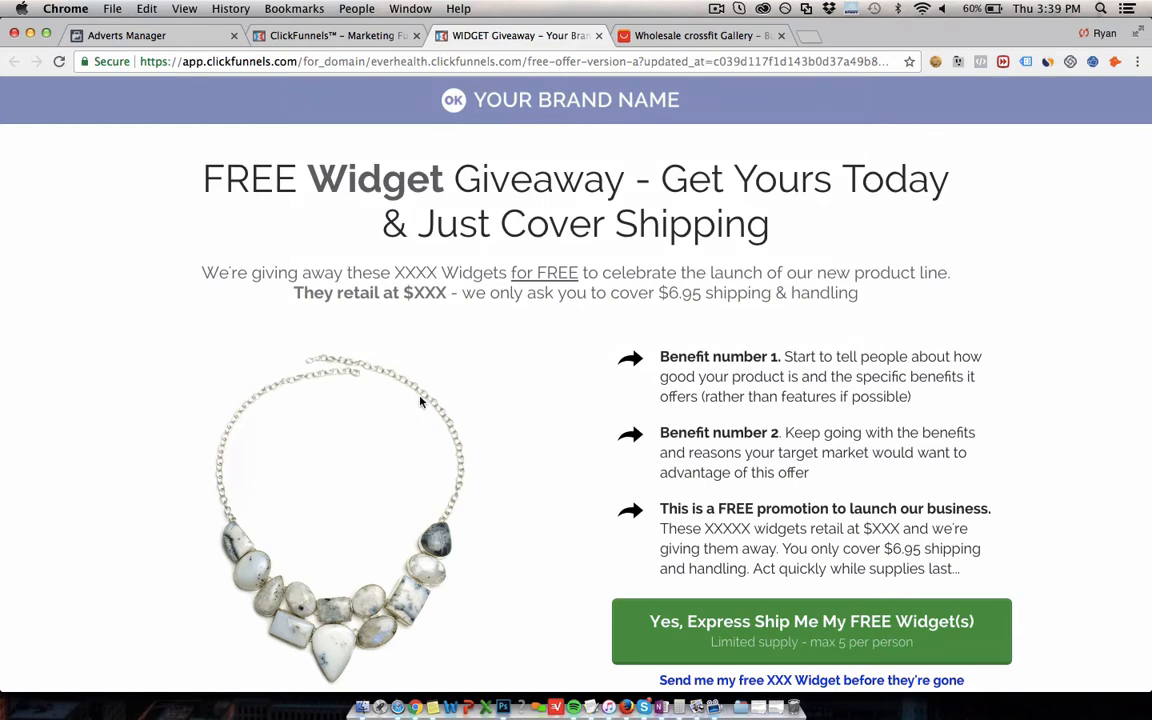
Switch to the ClickFunnels funnel and show the overview of its Order Form With Quantities step
{"action": "left_click", "coordinate": [330, 35]}
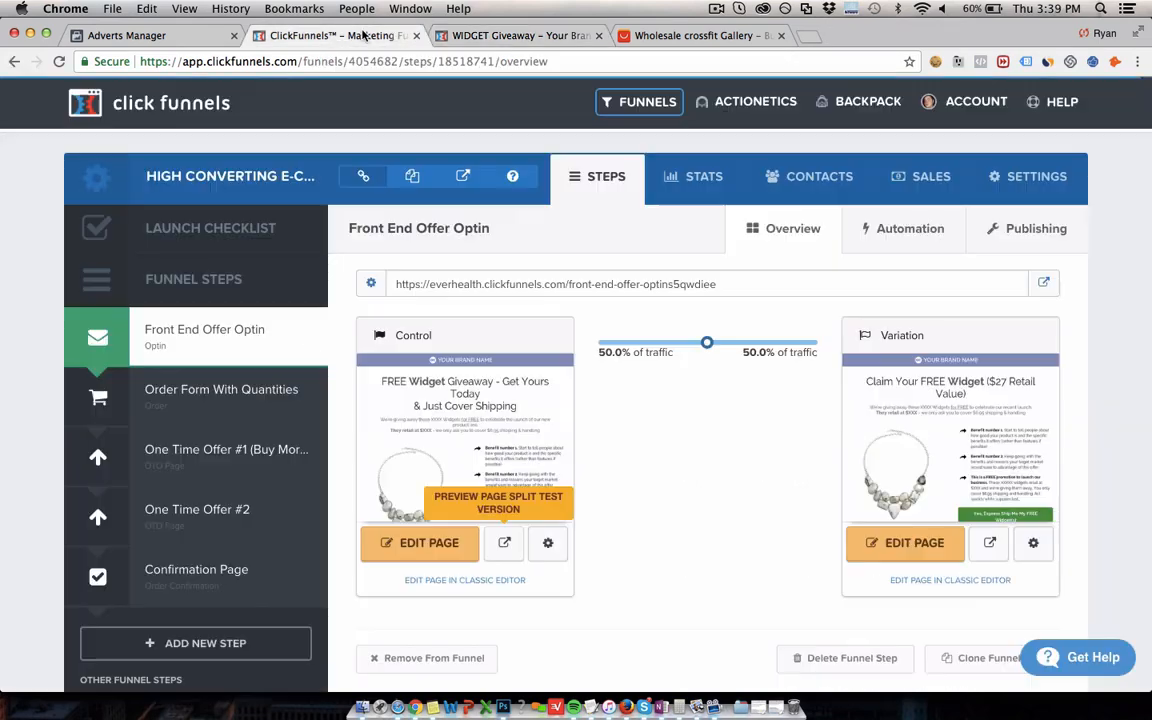
{"action": "left_click", "coordinate": [254, 411]}
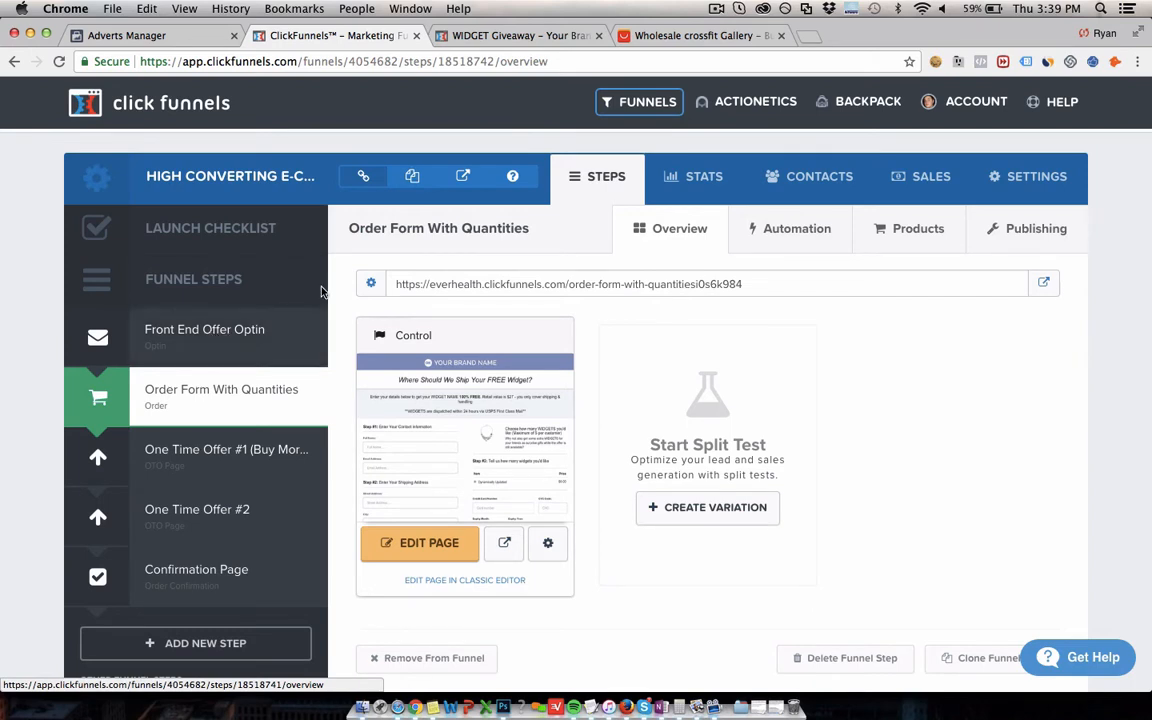
{"action": "left_click", "coordinate": [463, 38]}
Switch to AliExpress and browse the crossfit search results for products suited to a free giveaway offer
{"action": "left_click", "coordinate": [668, 36]}
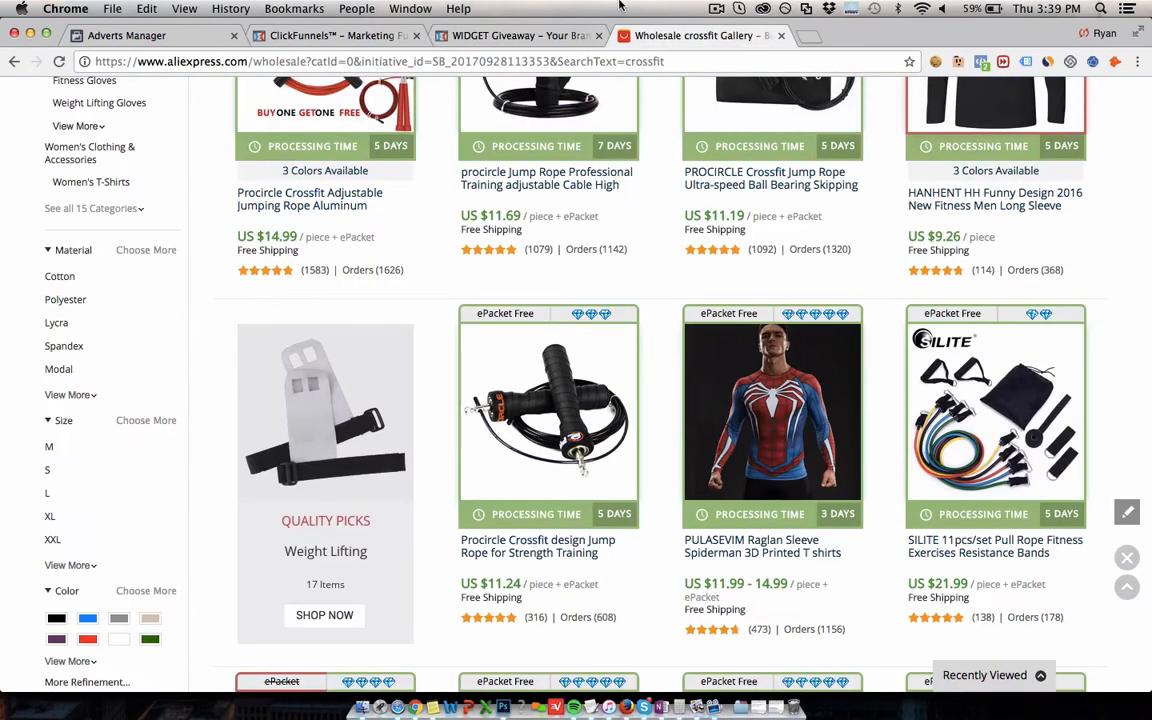
{"action": "scroll", "coordinate": [600, 520], "scroll_direction": "up", "scroll_amount": 5}
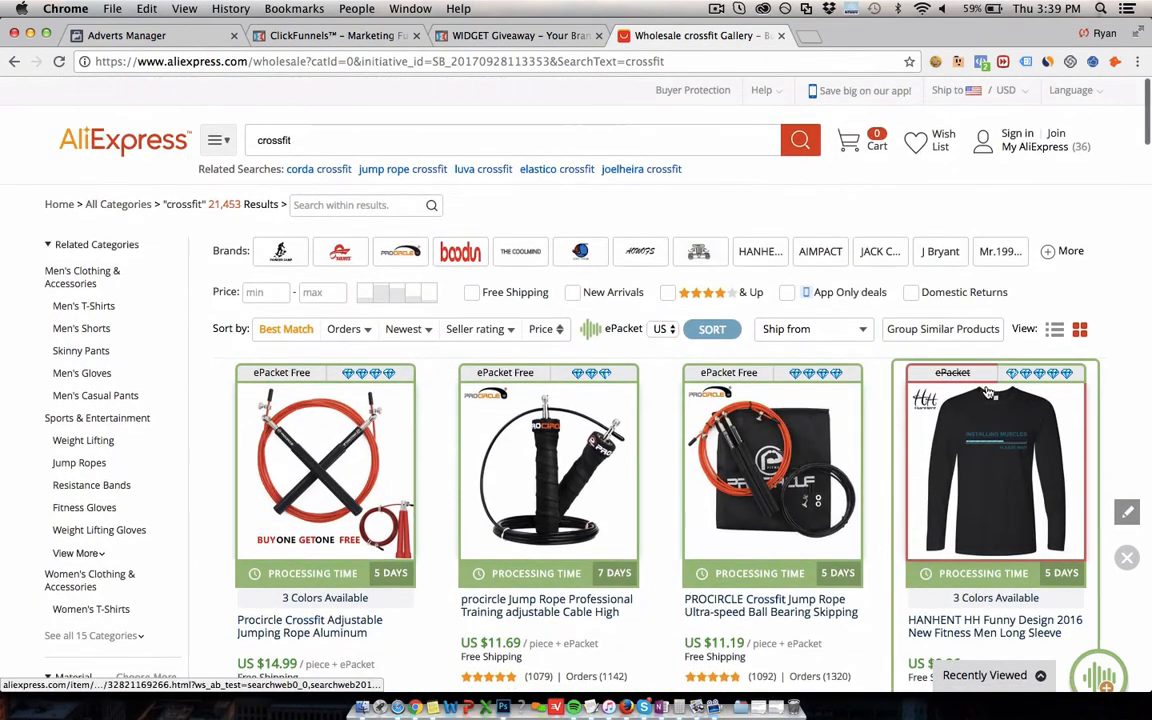
{"action": "scroll", "coordinate": [1100, 385], "scroll_direction": "down", "scroll_amount": 2}
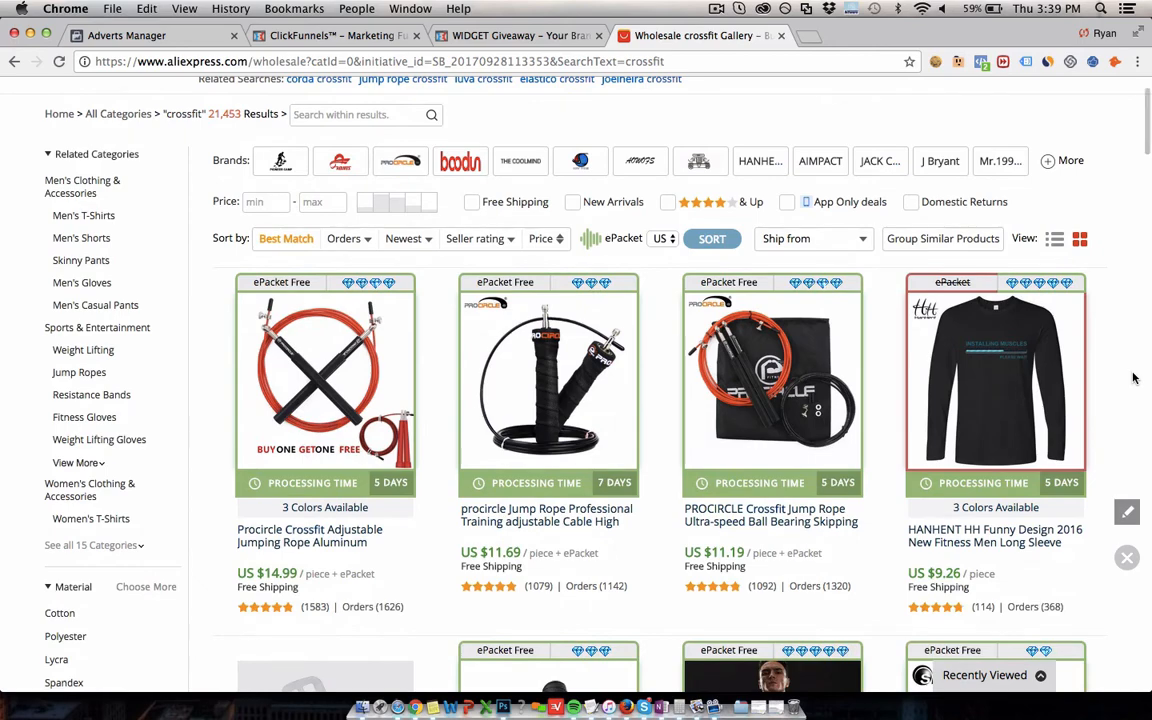
{"action": "scroll", "coordinate": [1133, 378], "scroll_direction": "down", "scroll_amount": 6}
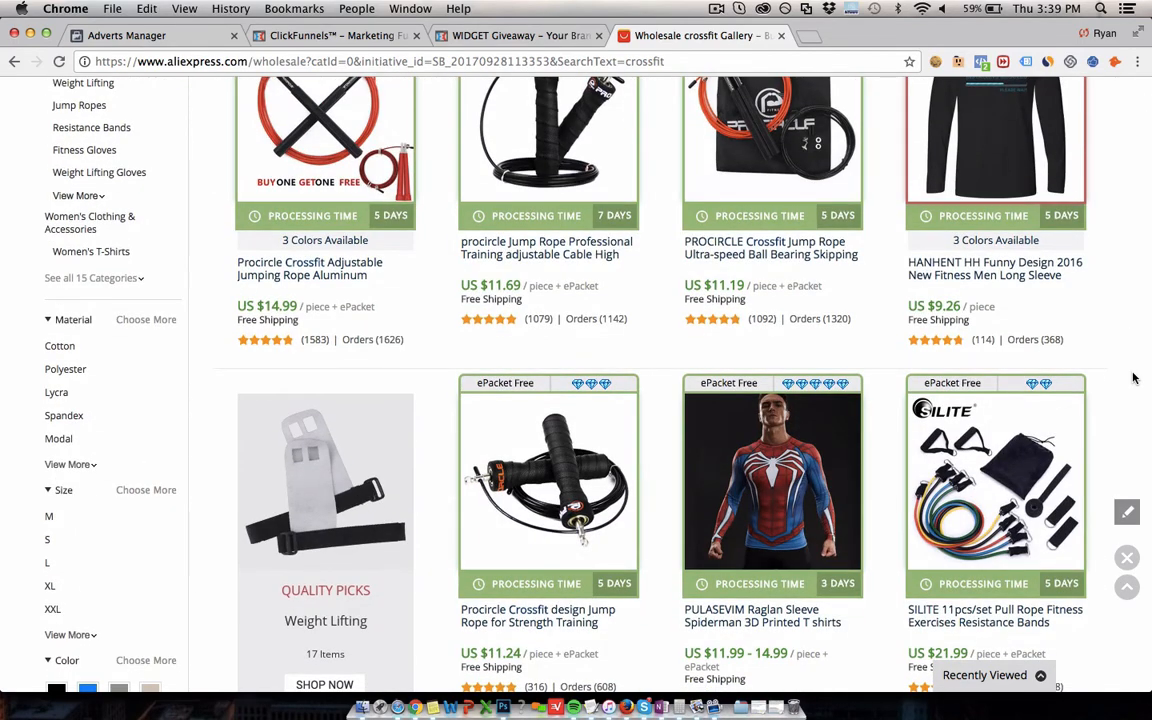
{"action": "scroll", "coordinate": [1133, 378], "scroll_direction": "down", "scroll_amount": 15}
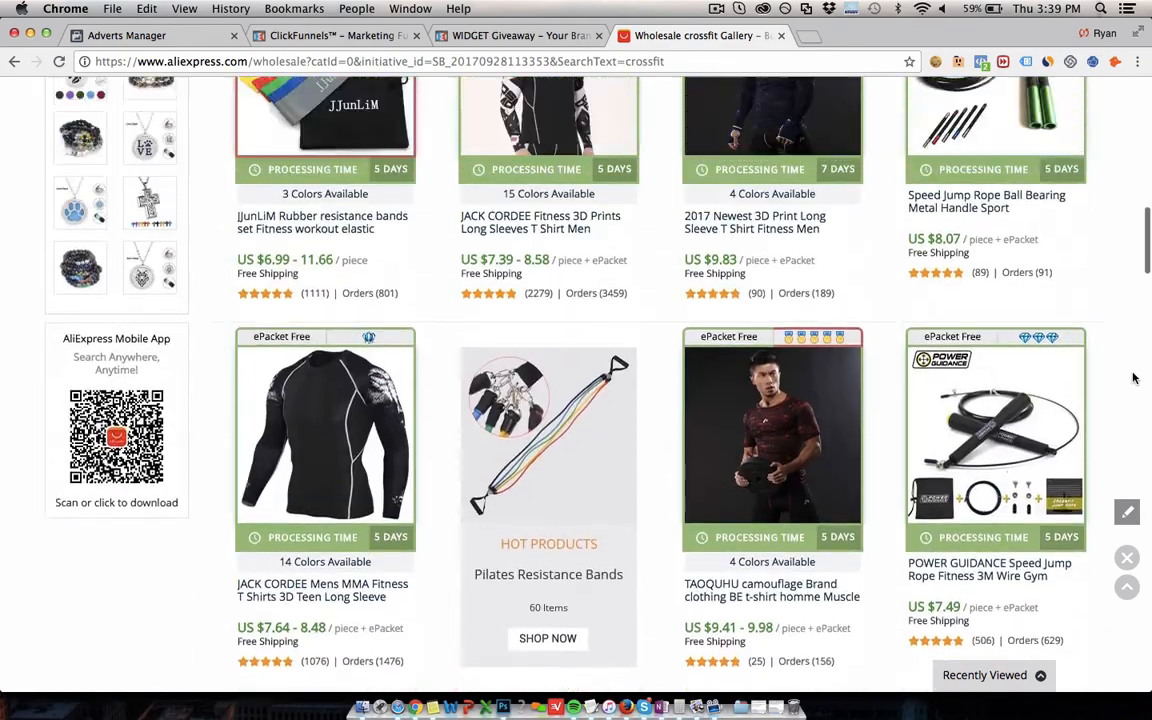
{"action": "scroll", "coordinate": [1133, 378], "scroll_direction": "up", "scroll_amount": 12}
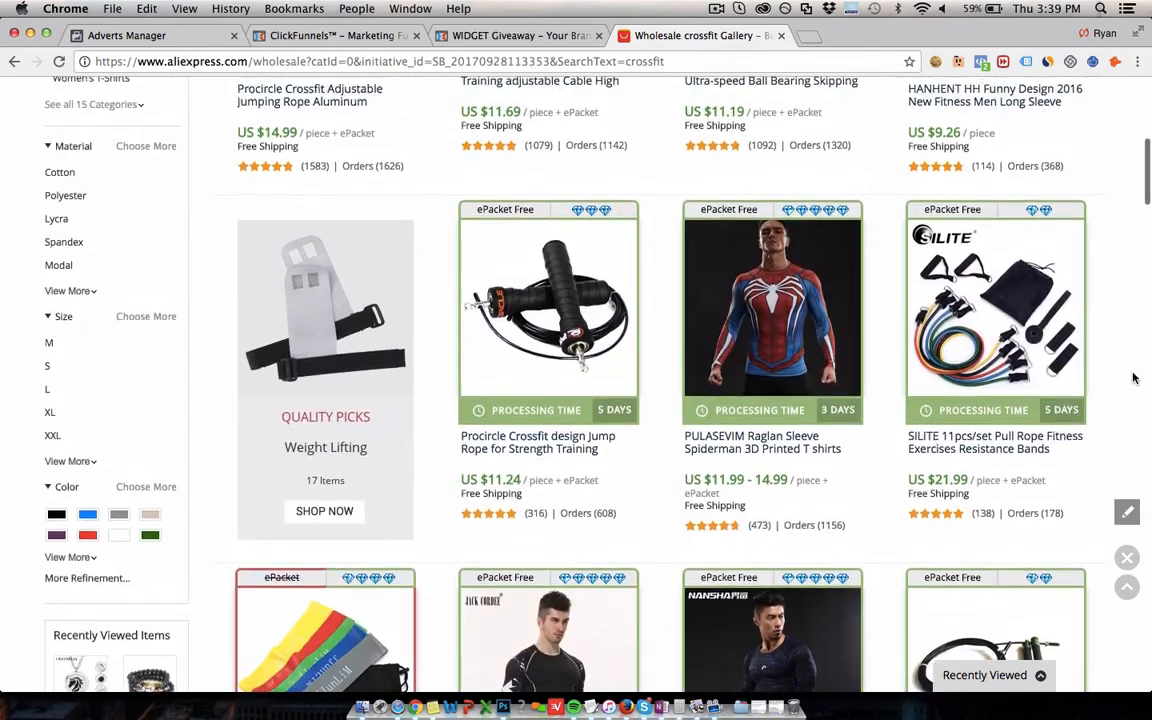
{"action": "scroll", "coordinate": [1133, 378], "scroll_direction": "up", "scroll_amount": 7}
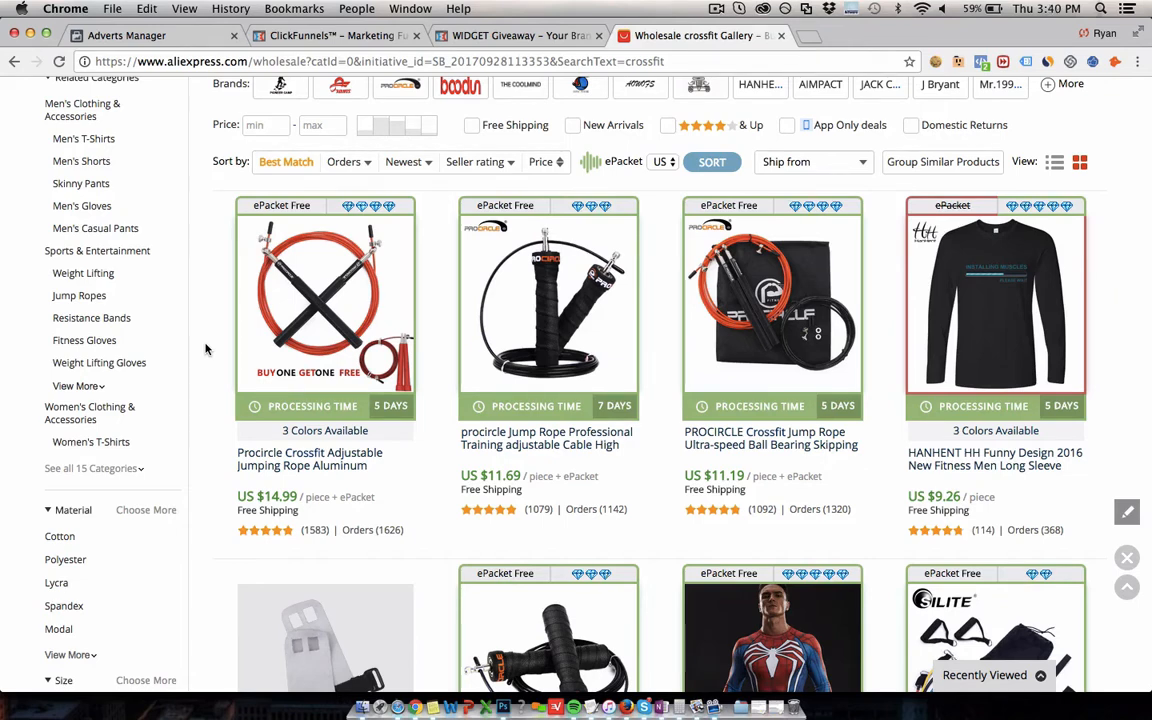
{"action": "scroll", "coordinate": [206, 349], "scroll_direction": "up", "scroll_amount": 4}
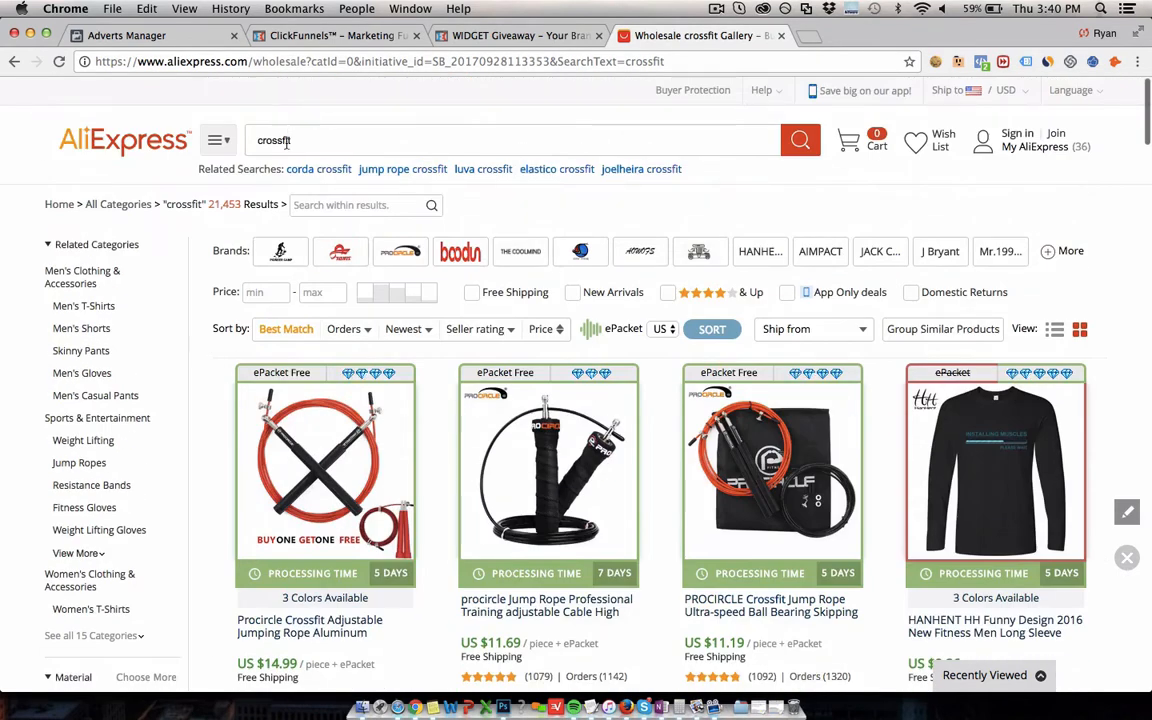
{"action": "scroll", "coordinate": [206, 450], "scroll_direction": "down", "scroll_amount": 2}
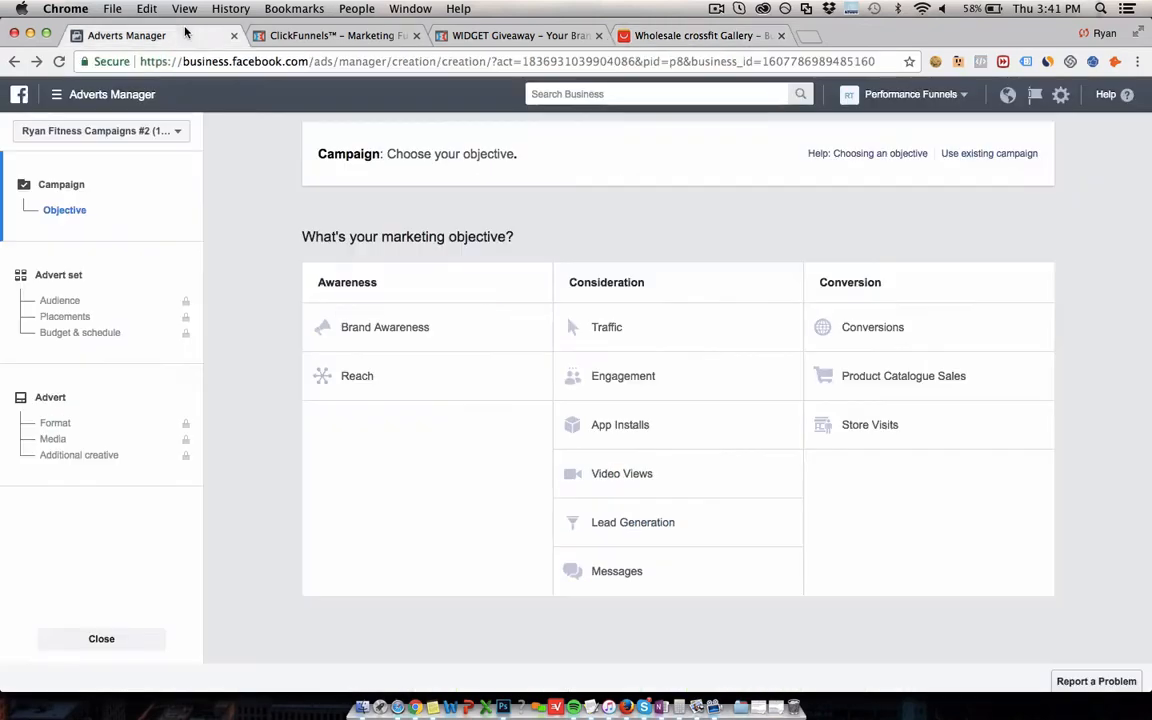
Switch to Facebook Adverts Manager and choose Conversions as the campaign's marketing objective
{"action": "left_click", "coordinate": [168, 35]}
{"action": "left_click", "coordinate": [862, 327]}
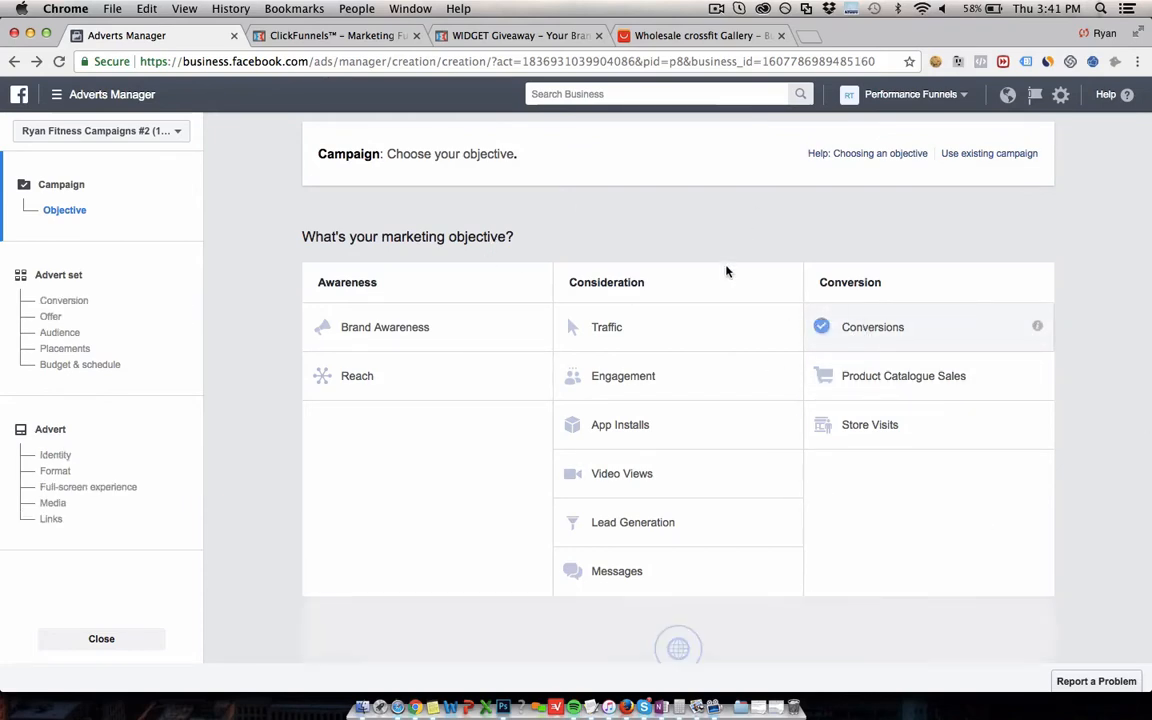
{"action": "scroll", "coordinate": [1110, 306], "scroll_direction": "down", "scroll_amount": 2}
{"action": "scroll", "coordinate": [1110, 306], "scroll_direction": "down", "scroll_amount": 5}
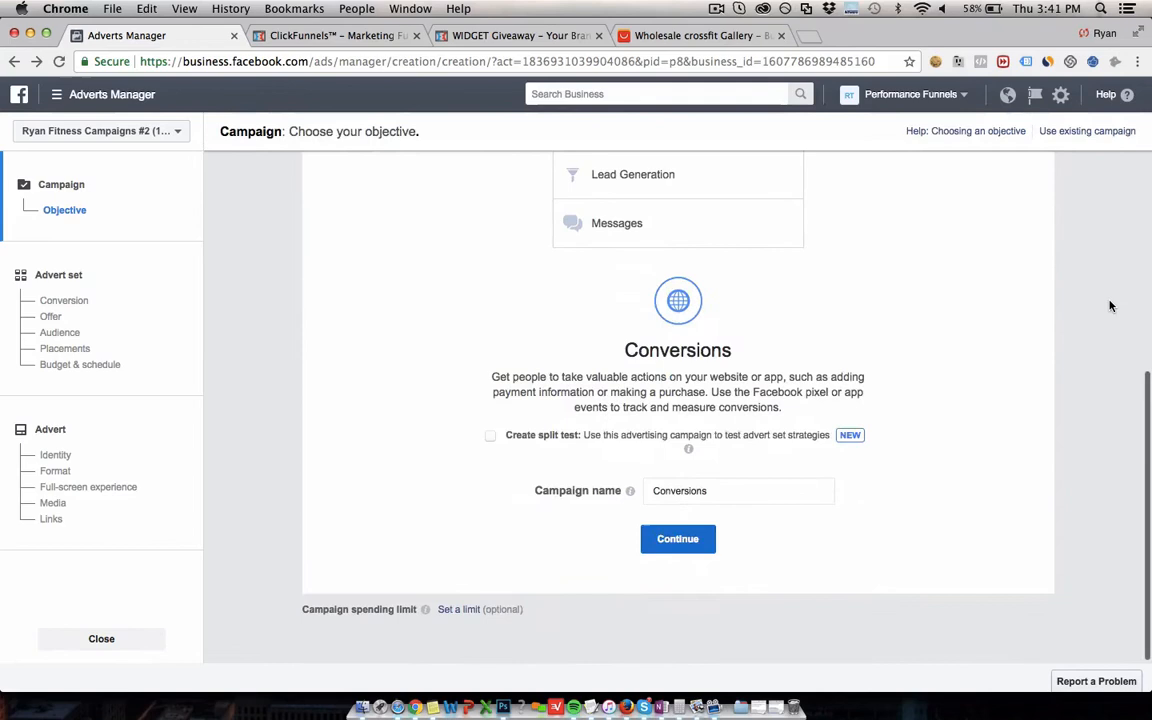
Name the campaign "CrossFit Test" and continue to the advert set settings
{"action": "double_click", "coordinate": [713, 496]}
{"action": "mouse_move", "coordinate": [636, 500]}
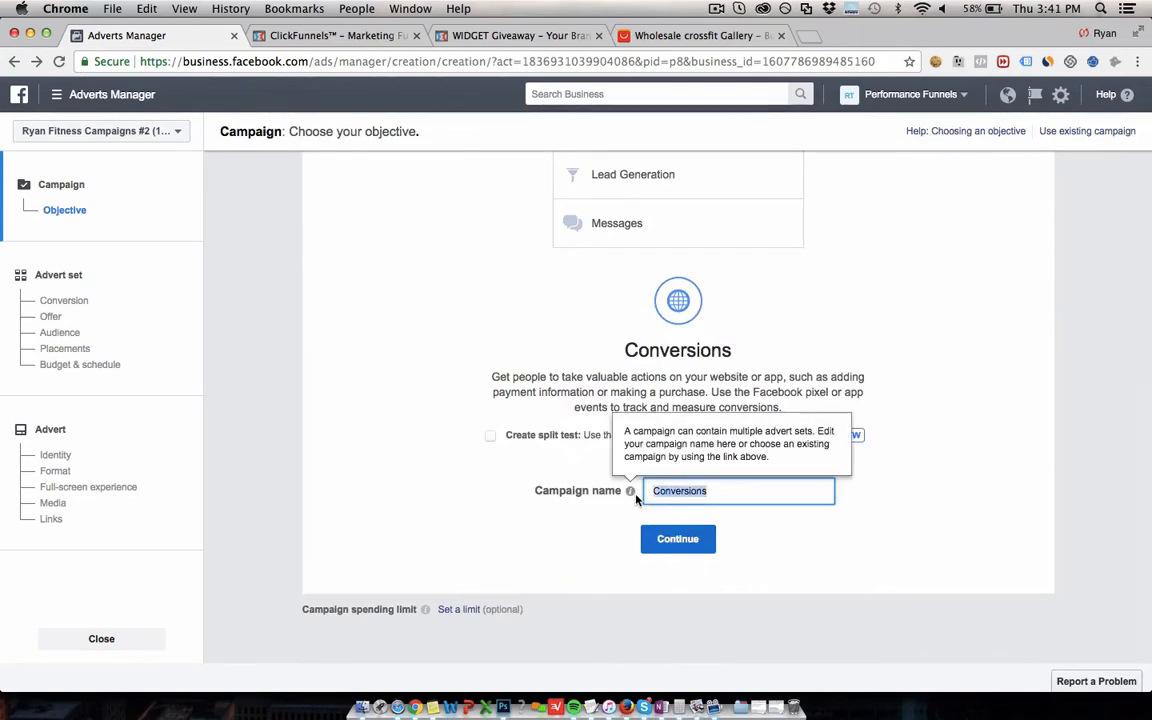
{"action": "type", "text": "CrossFit Test"}
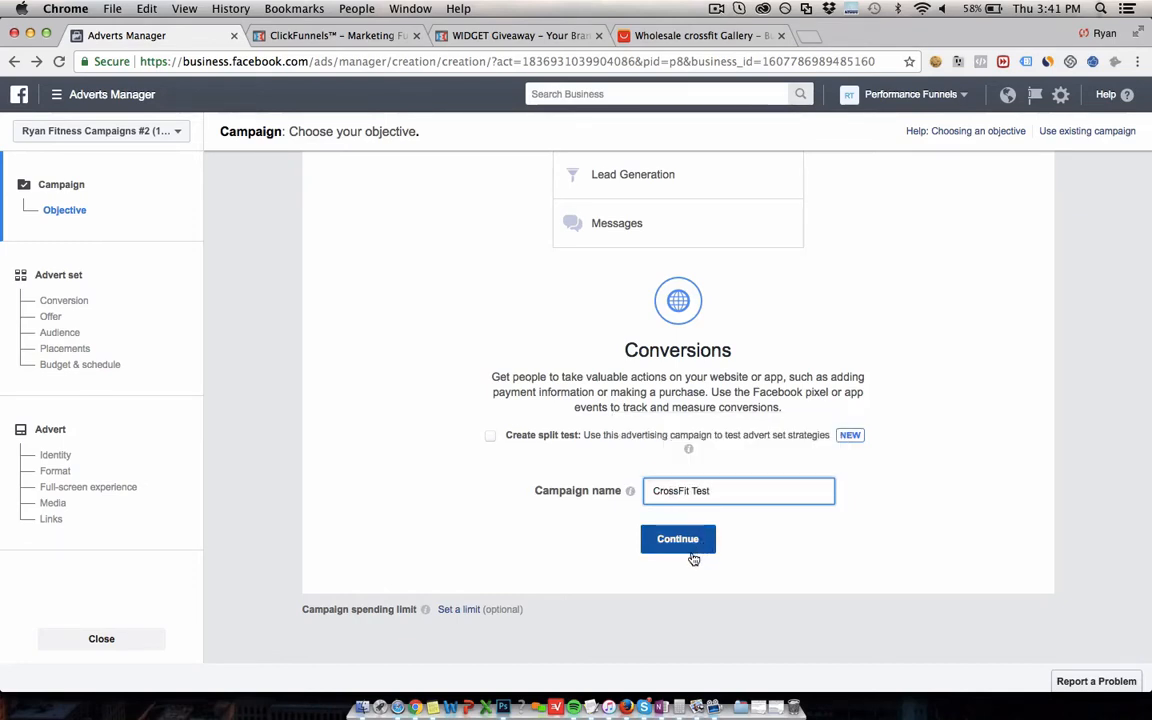
{"action": "left_click", "coordinate": [692, 555]}
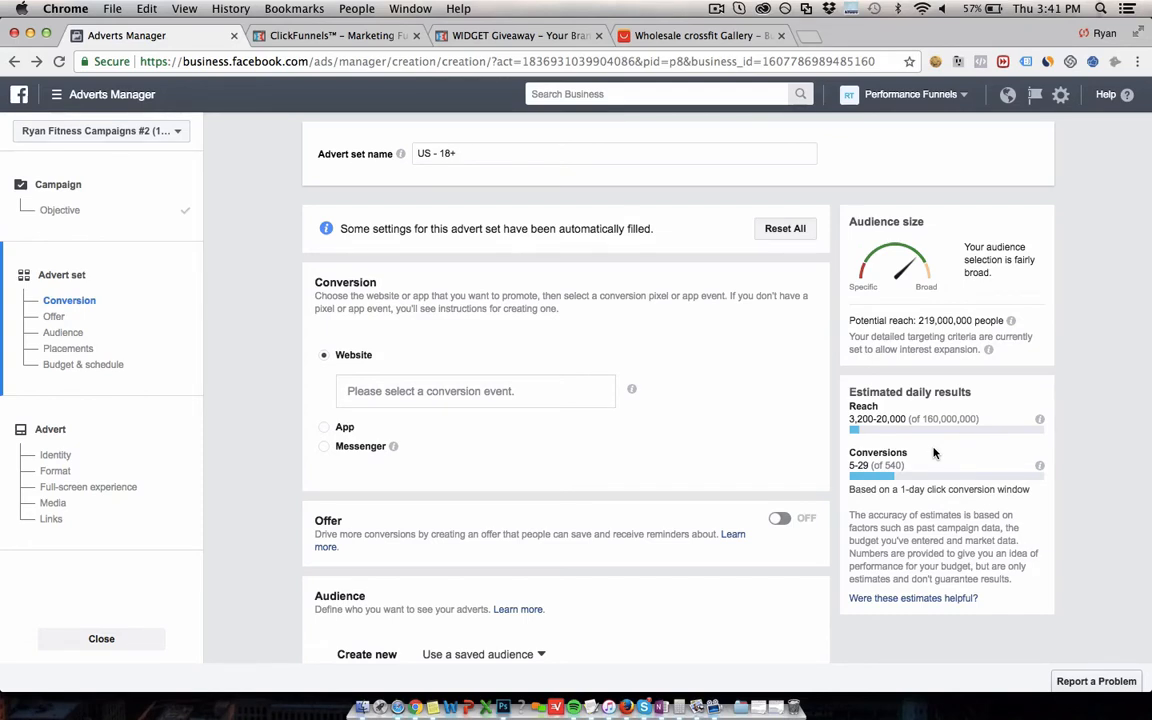
Rename the advert set as "Jump Rope"
{"action": "left_click_drag", "start_coordinate": [488, 152], "coordinate": [414, 148]}
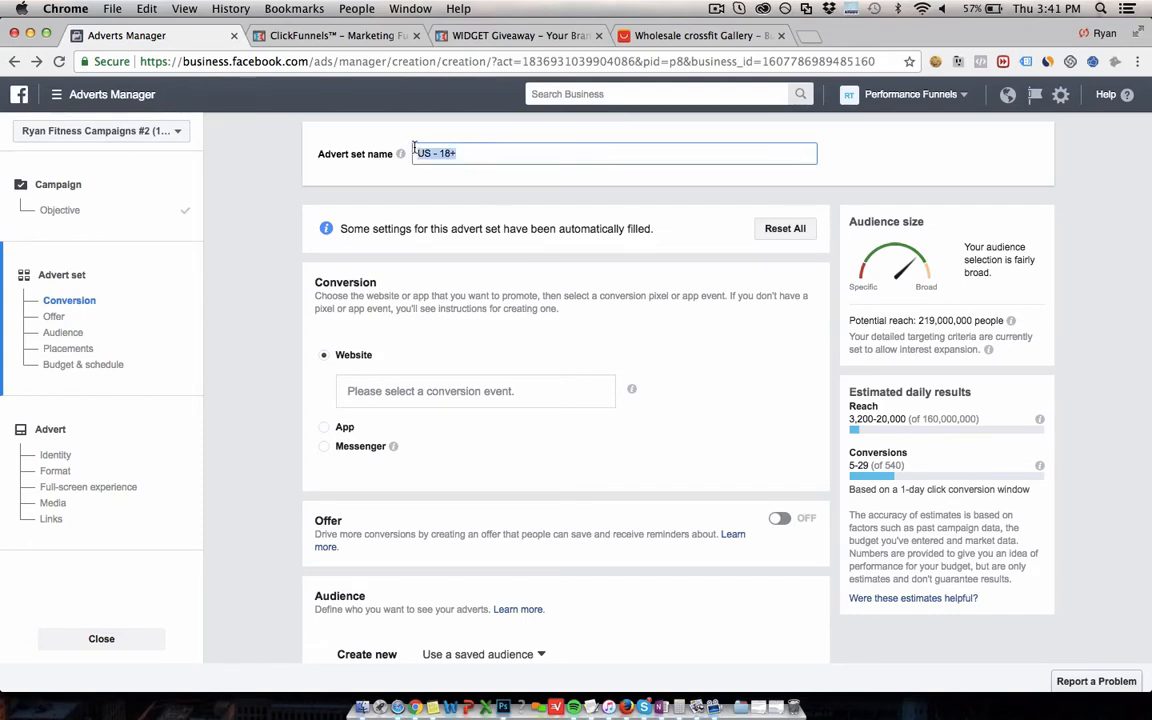
{"action": "type", "text": "July"}
{"action": "key", "text": "BackSpace"}
{"action": "key", "text": "BackSpace"}
{"action": "type", "text": "mp Rope"}
{"action": "left_click", "coordinate": [669, 275]}
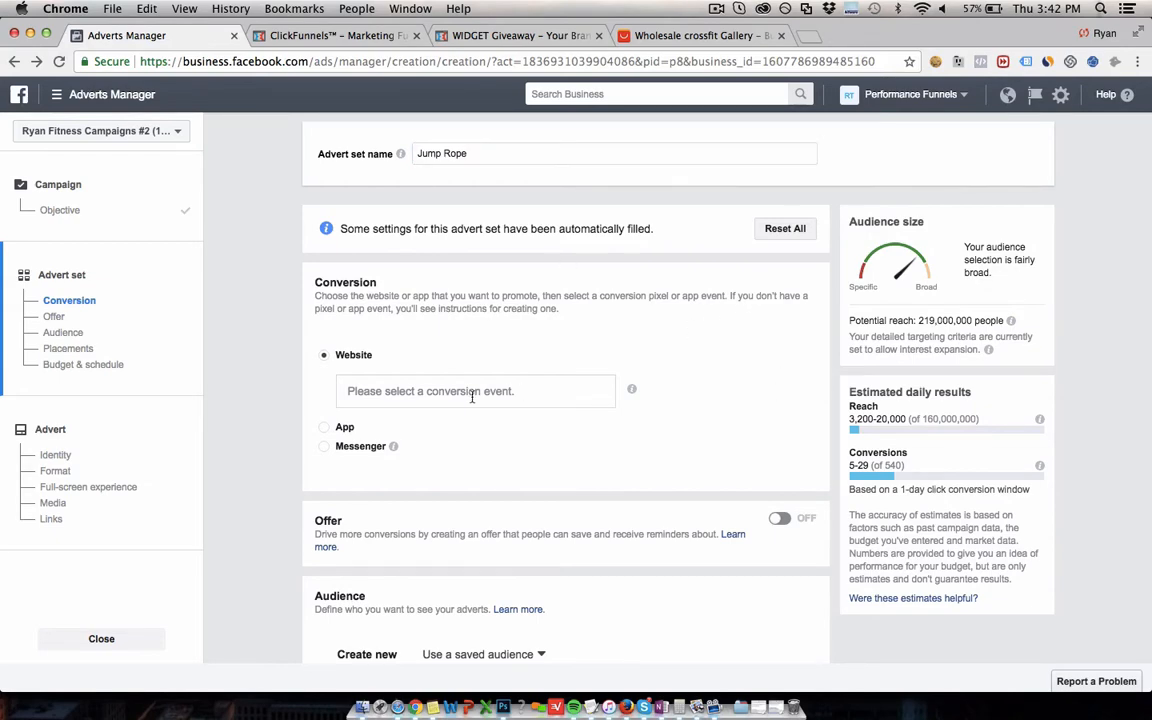
Switch back to the WIDGET Giveaway page, show its email opt-in popup once more and close it
{"action": "left_click", "coordinate": [275, 36]}
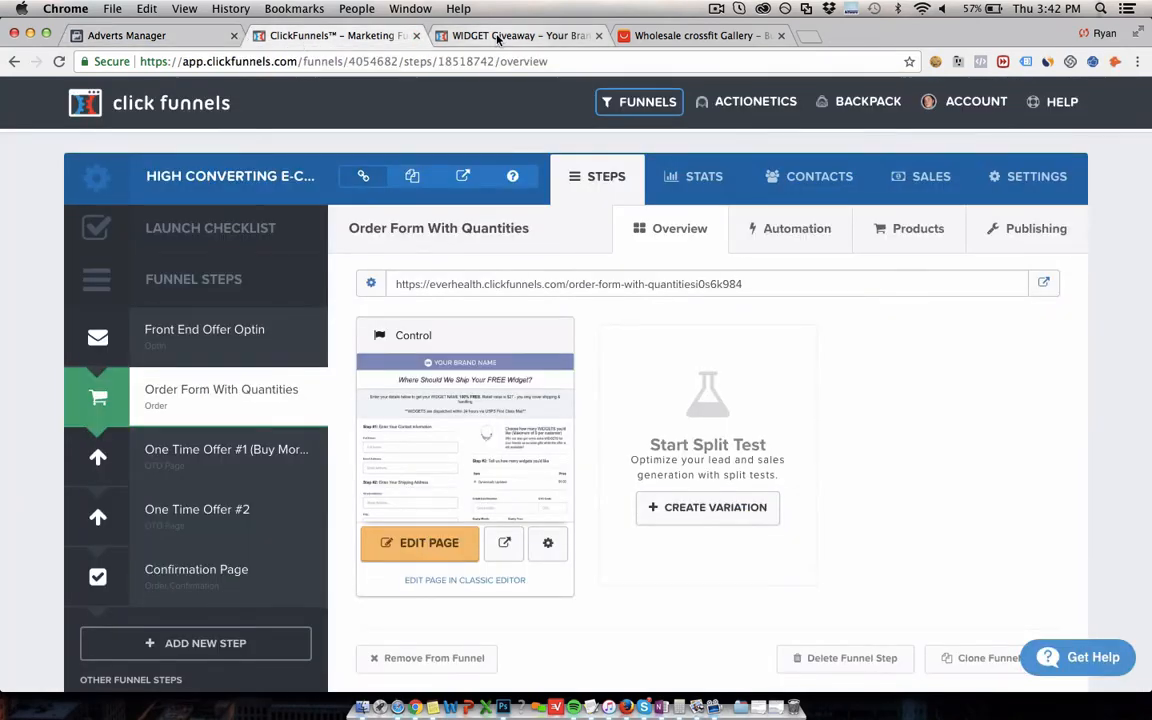
{"action": "left_click", "coordinate": [497, 38]}
{"action": "left_click", "coordinate": [765, 625]}
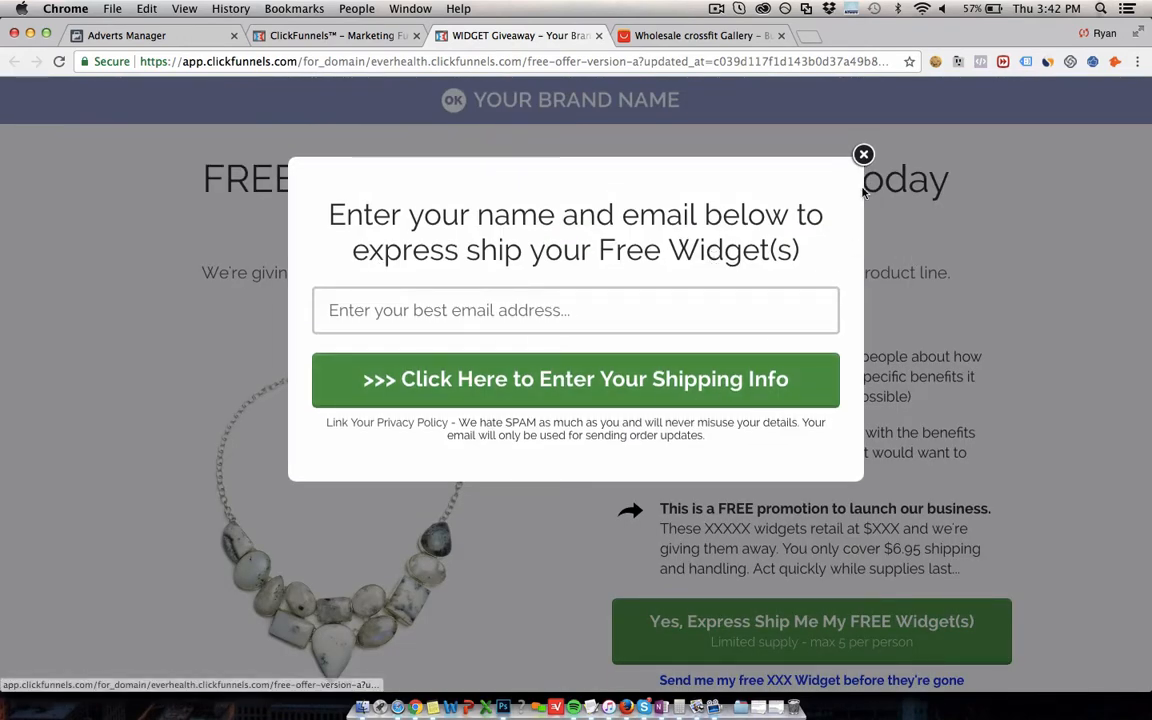
{"action": "left_click", "coordinate": [863, 154]}
Return to Adverts Manager and set the advert set's website conversion event to Lead from the Gym Client Campaigns Pixel
{"action": "left_click", "coordinate": [155, 35]}
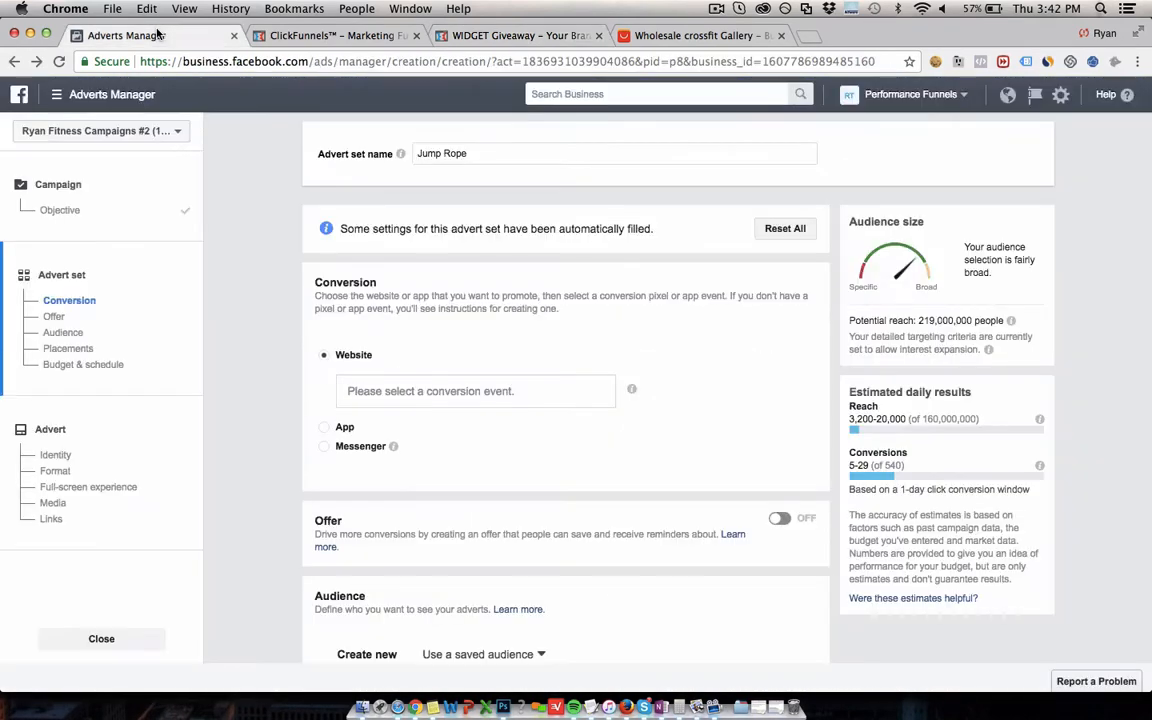
{"action": "left_click", "coordinate": [527, 388]}
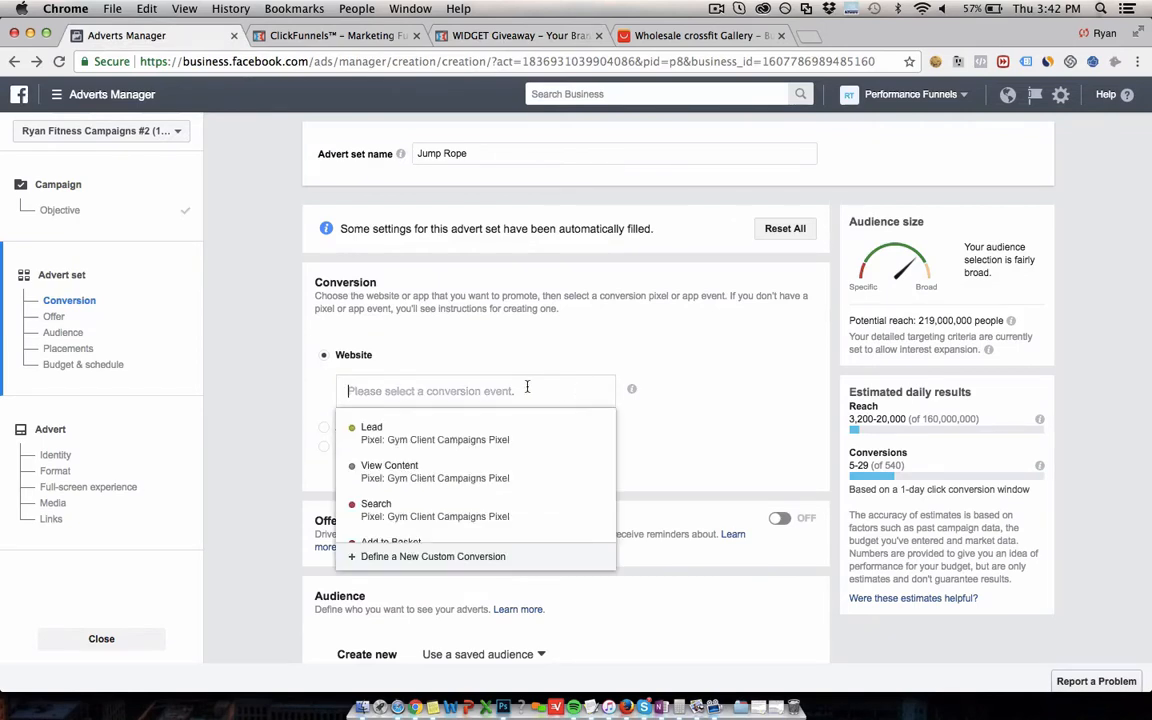
{"action": "left_click", "coordinate": [400, 432]}
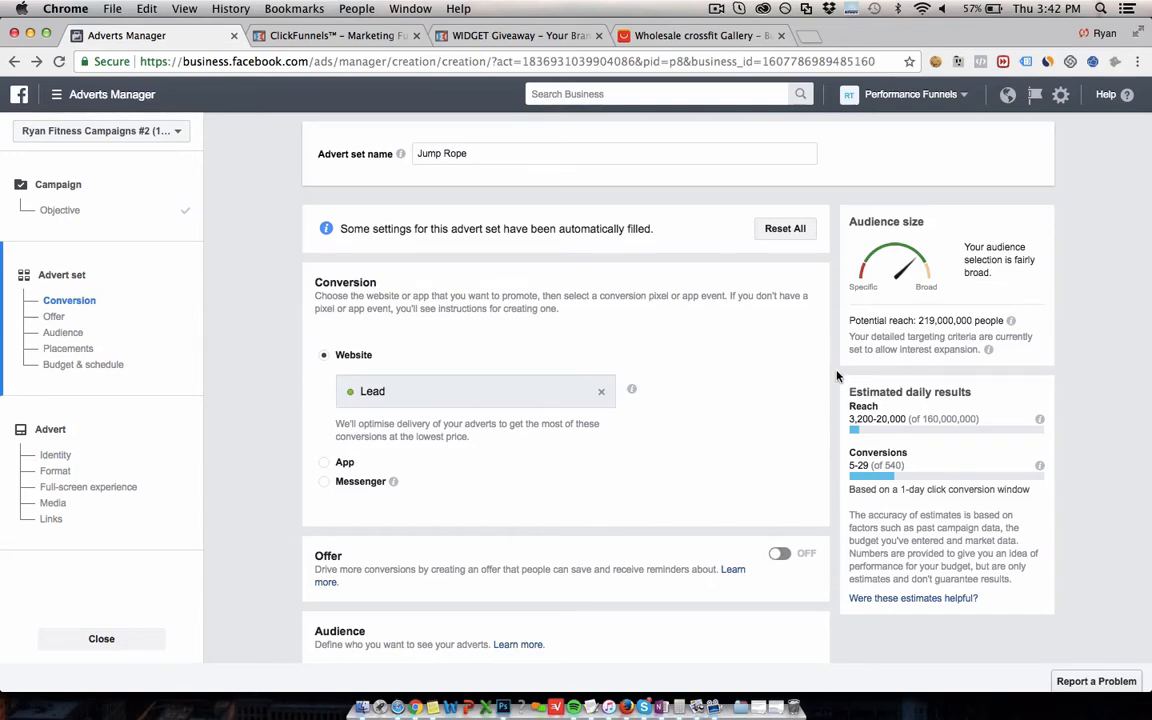
{"action": "scroll", "coordinate": [838, 376], "scroll_direction": "down", "scroll_amount": 1}
{"action": "scroll", "coordinate": [838, 376], "scroll_direction": "up", "scroll_amount": 1}
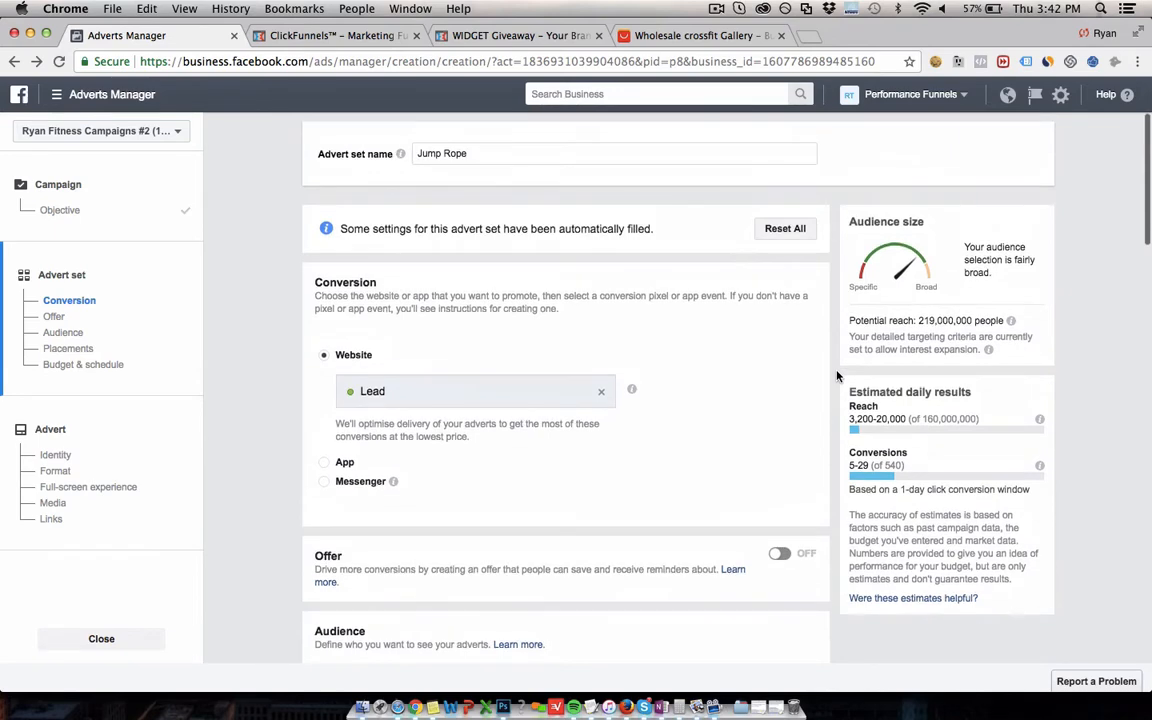
{"action": "scroll", "coordinate": [1062, 395], "scroll_direction": "down", "scroll_amount": 3}
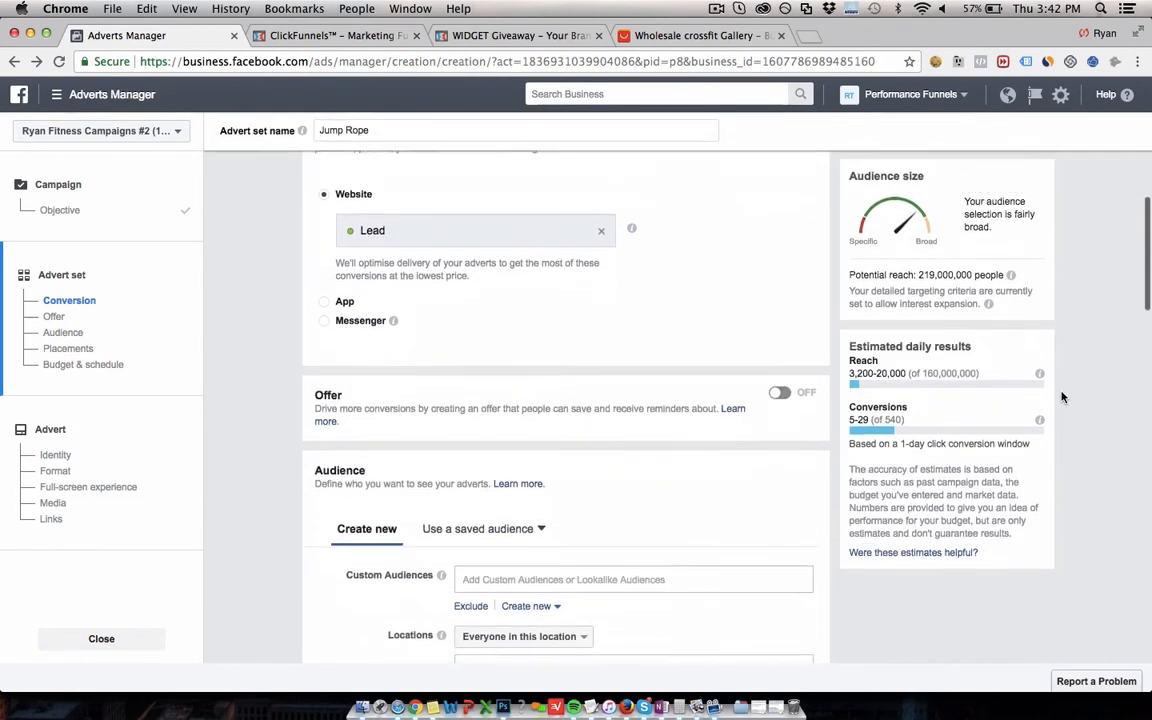
{"action": "scroll", "coordinate": [1062, 397], "scroll_direction": "down", "scroll_amount": 4}
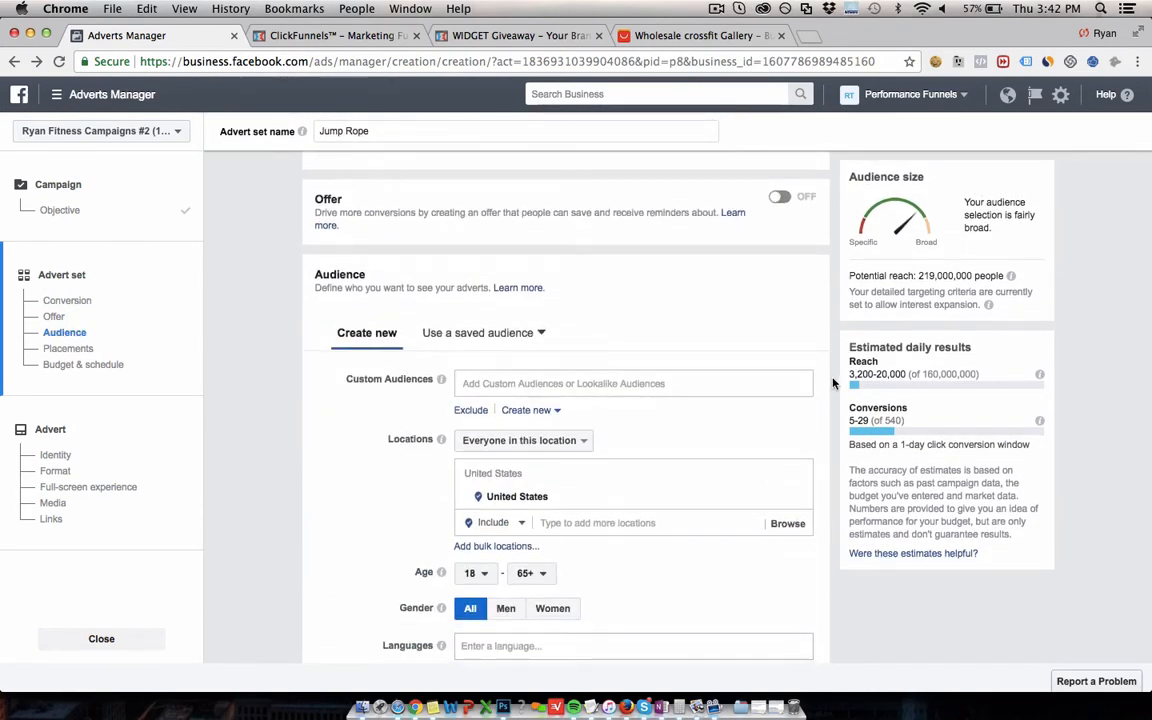
Set the audience age range to 25 to 55 for the Jump Rope advert set
{"action": "scroll", "coordinate": [834, 377], "scroll_direction": "down", "scroll_amount": 1}
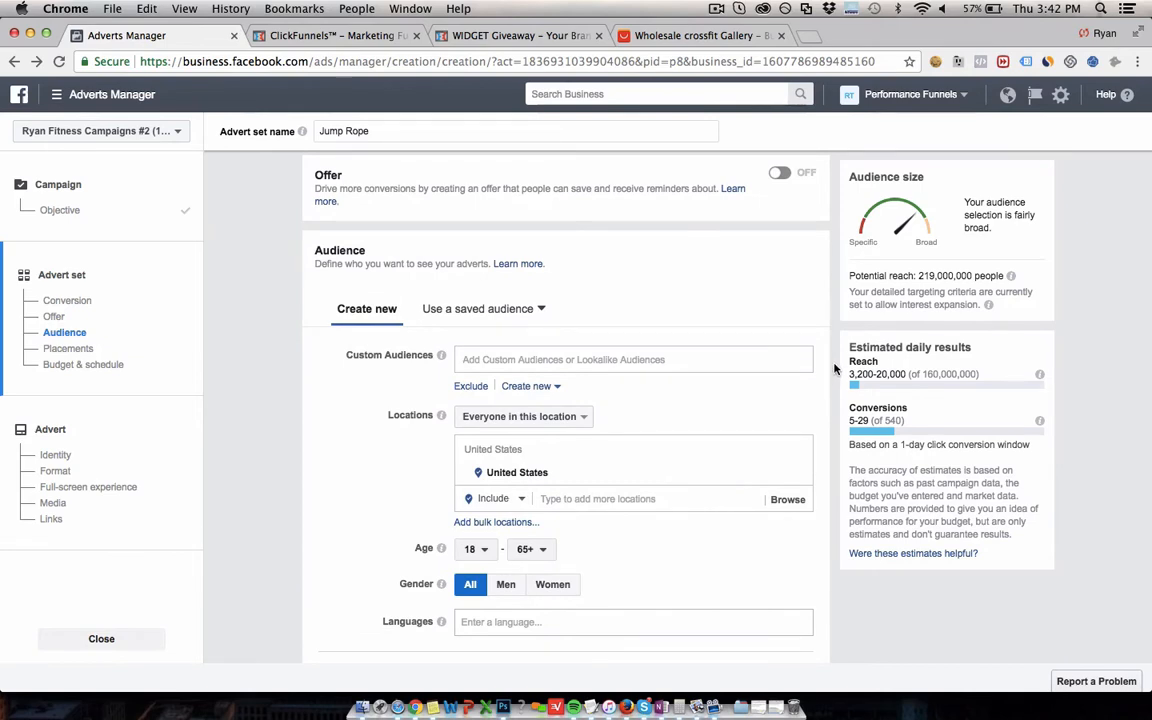
{"action": "scroll", "coordinate": [834, 369], "scroll_direction": "down", "scroll_amount": 2}
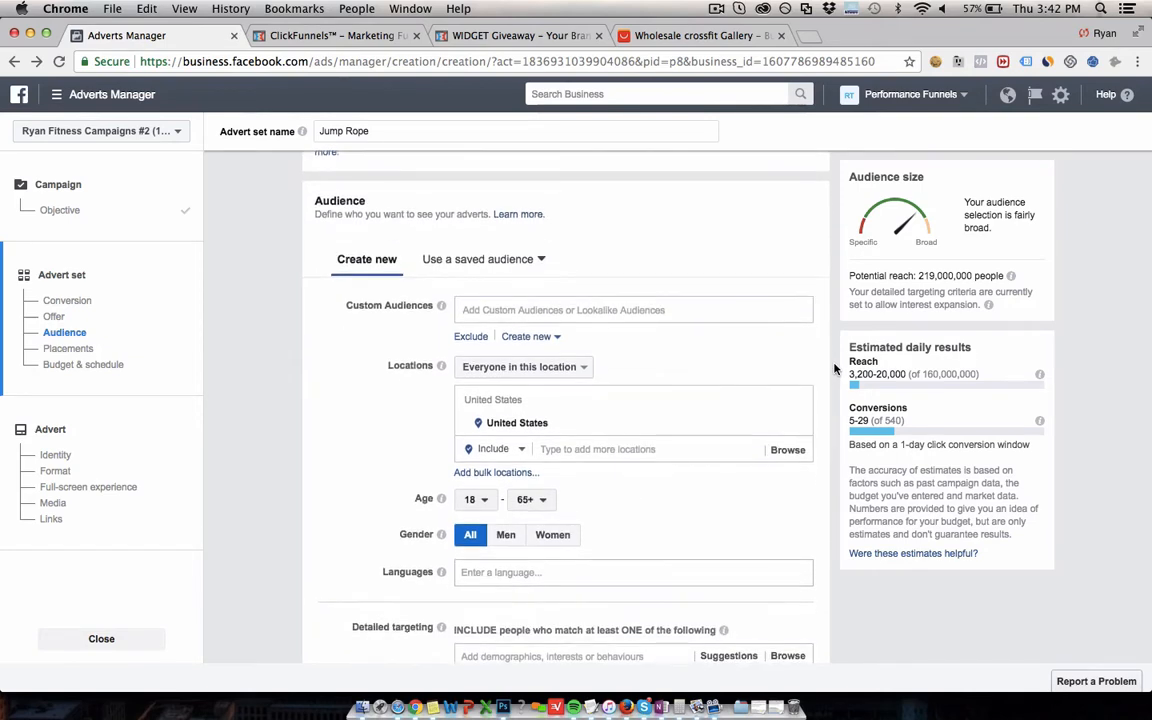
{"action": "scroll", "coordinate": [834, 369], "scroll_direction": "up", "scroll_amount": 15}
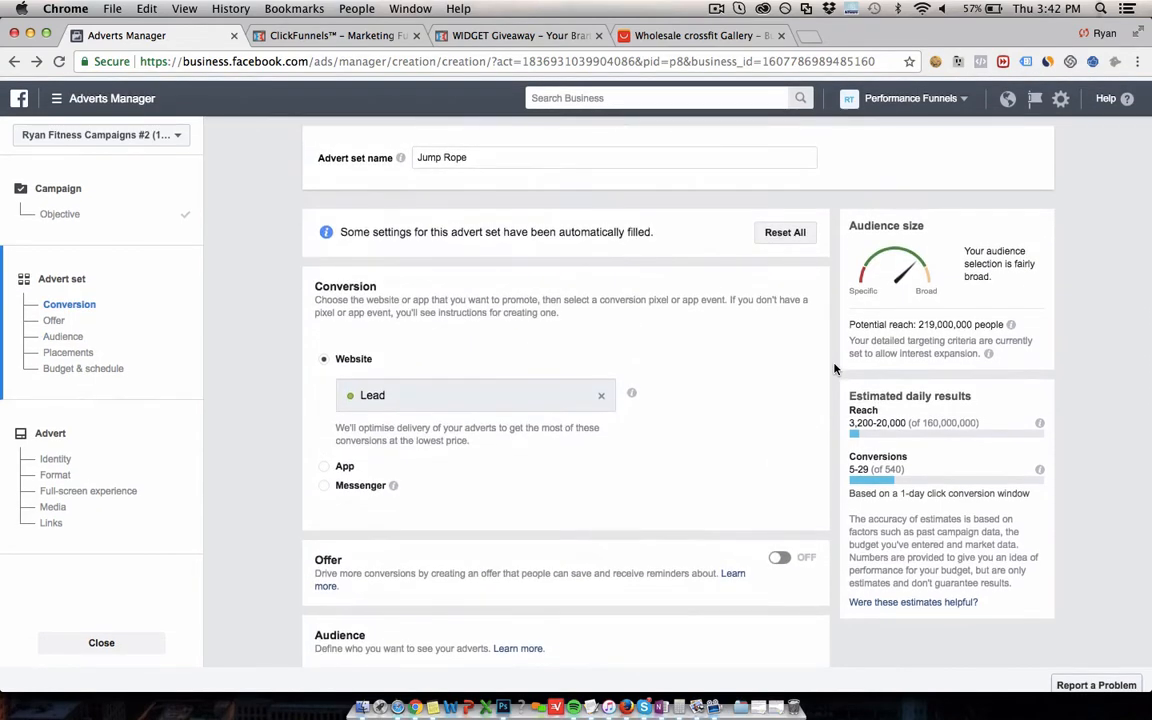
{"action": "scroll", "coordinate": [836, 468], "scroll_direction": "down", "scroll_amount": 3}
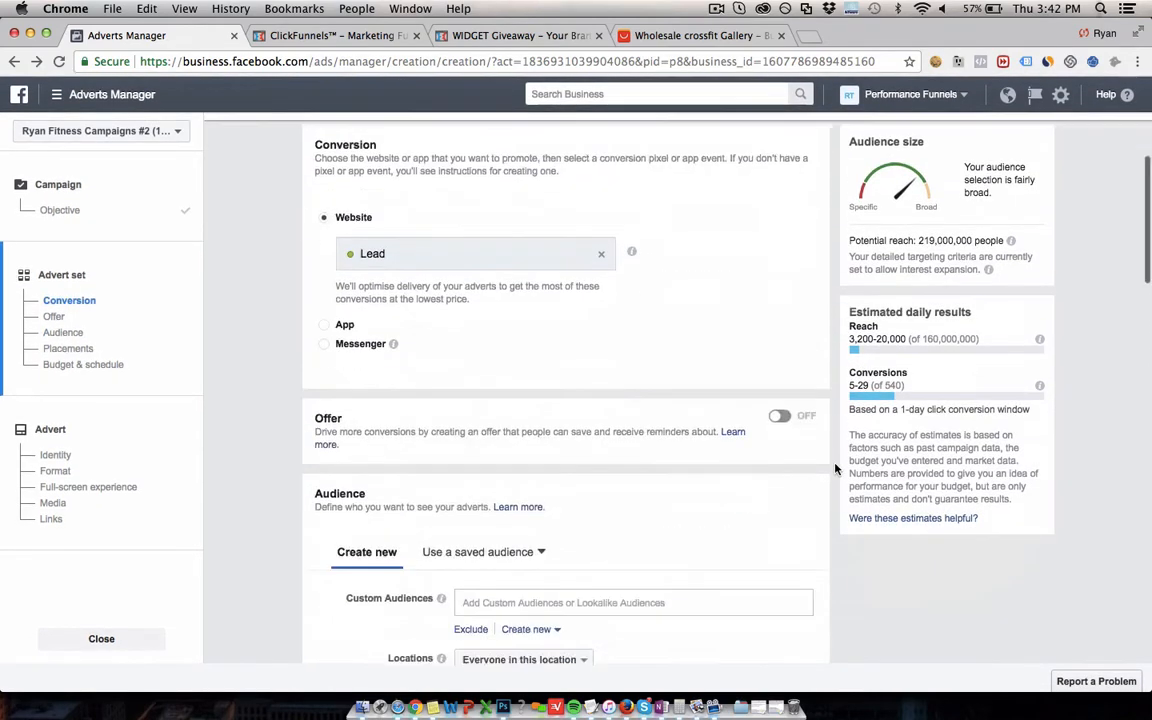
{"action": "scroll", "coordinate": [836, 468], "scroll_direction": "down", "scroll_amount": 5}
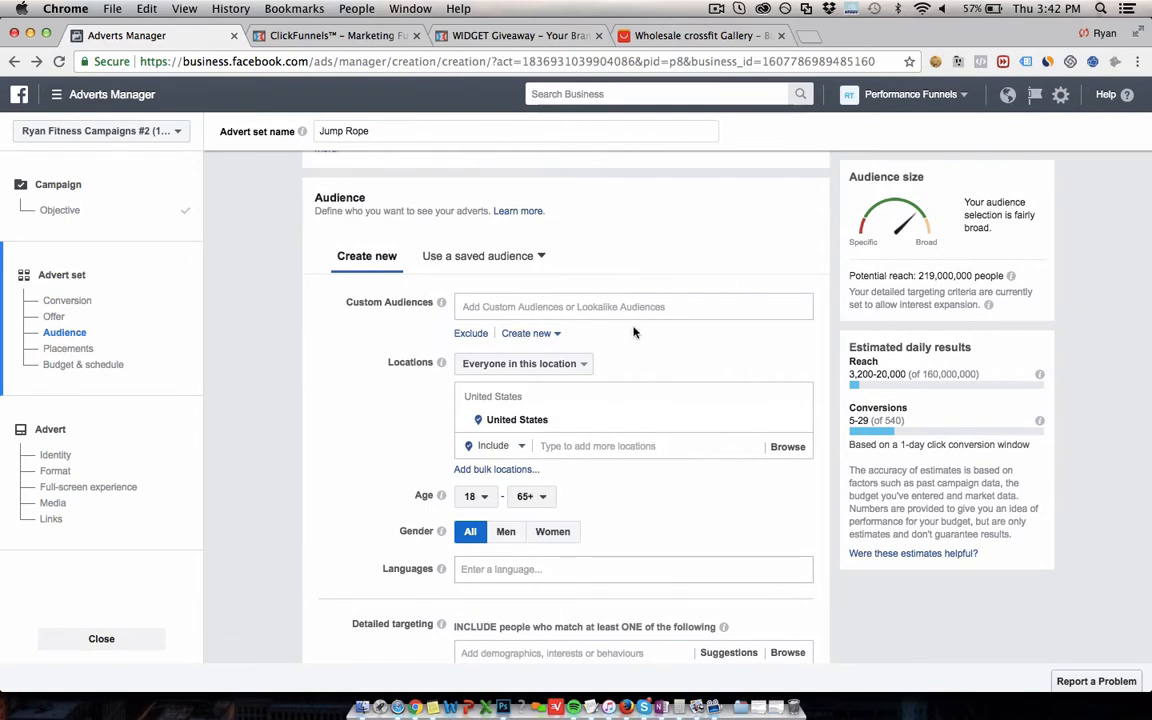
{"action": "left_click", "coordinate": [474, 496]}
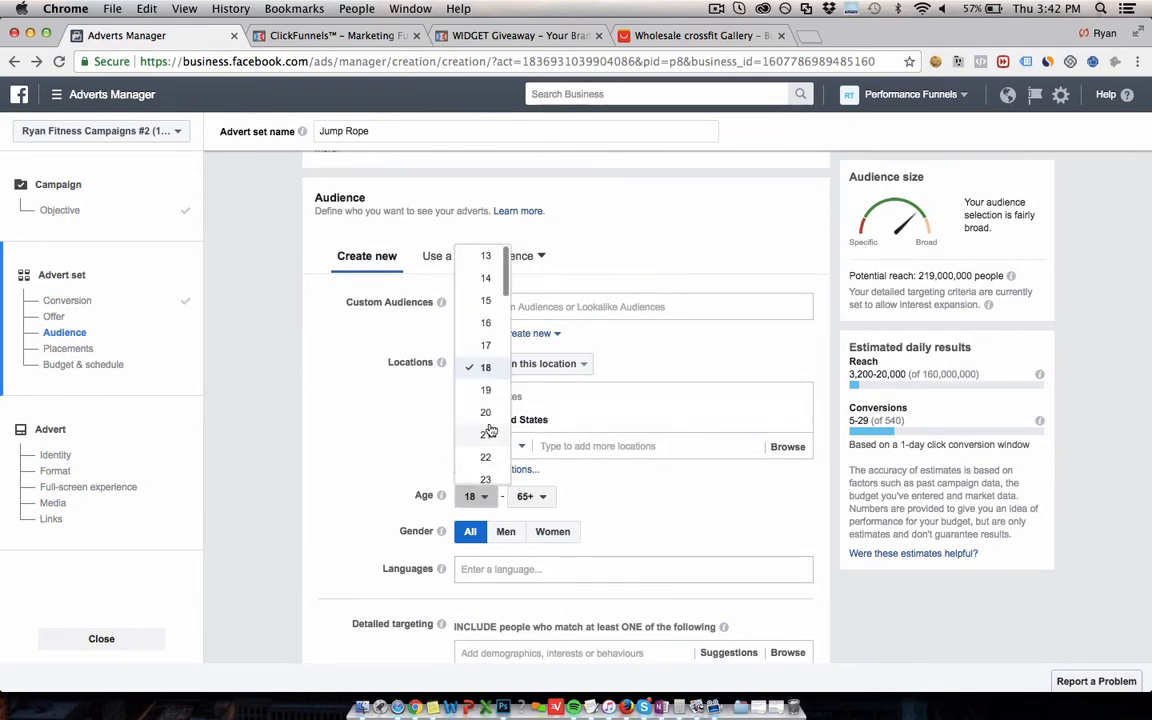
{"action": "scroll", "coordinate": [490, 430], "scroll_direction": "down", "scroll_amount": 2}
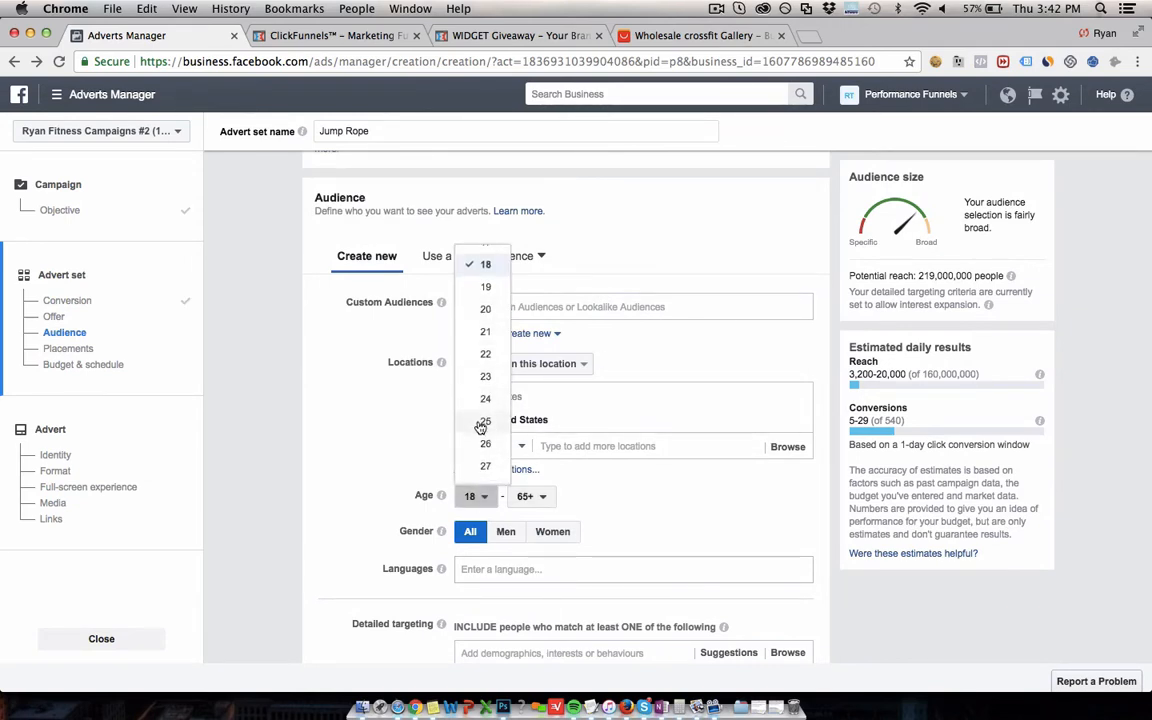
{"action": "left_click", "coordinate": [482, 424]}
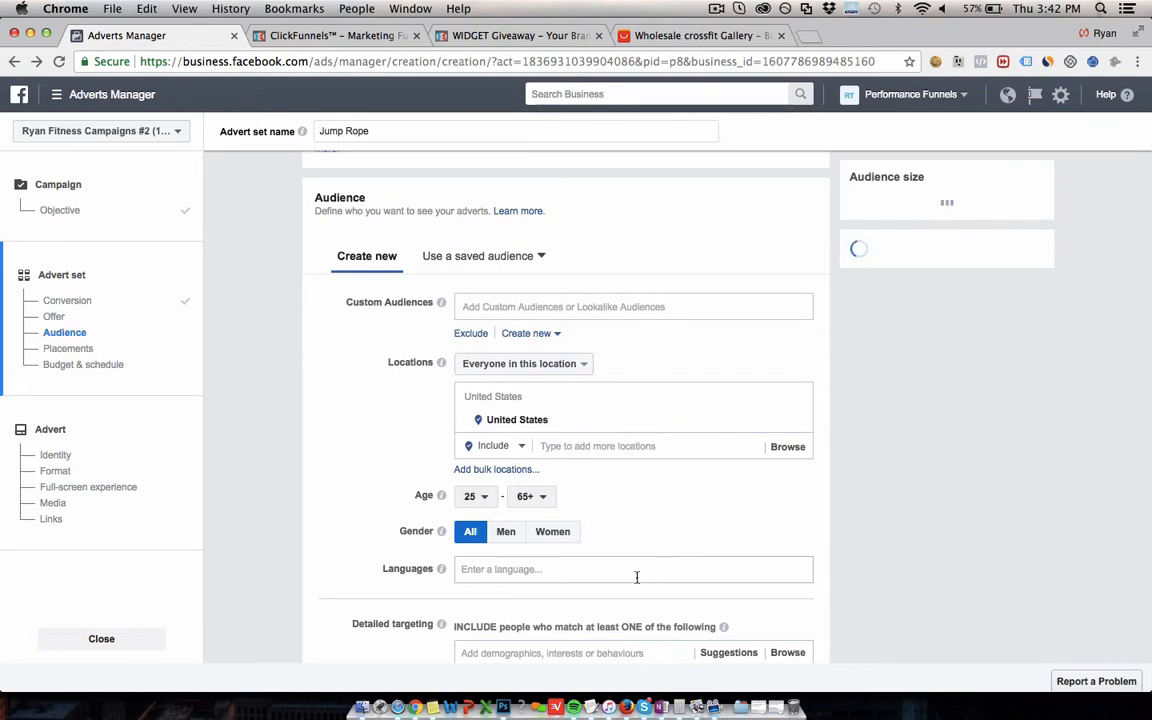
{"action": "scroll", "coordinate": [670, 375], "scroll_direction": "down", "scroll_amount": 2}
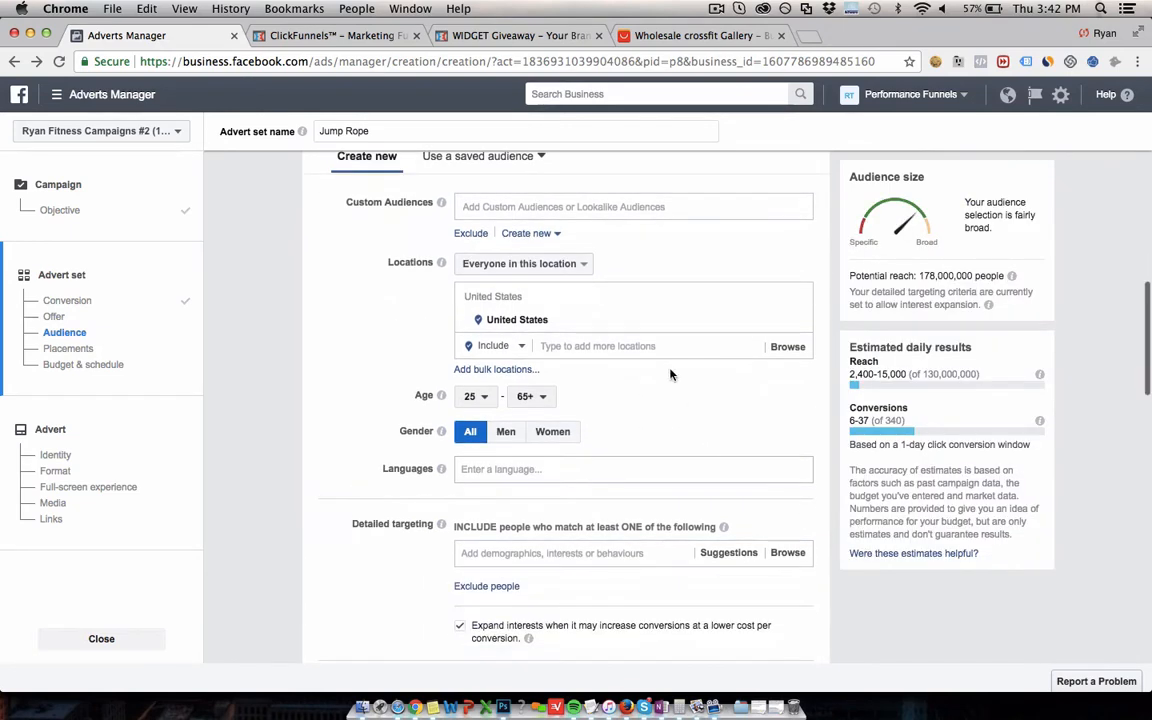
{"action": "left_click", "coordinate": [536, 399]}
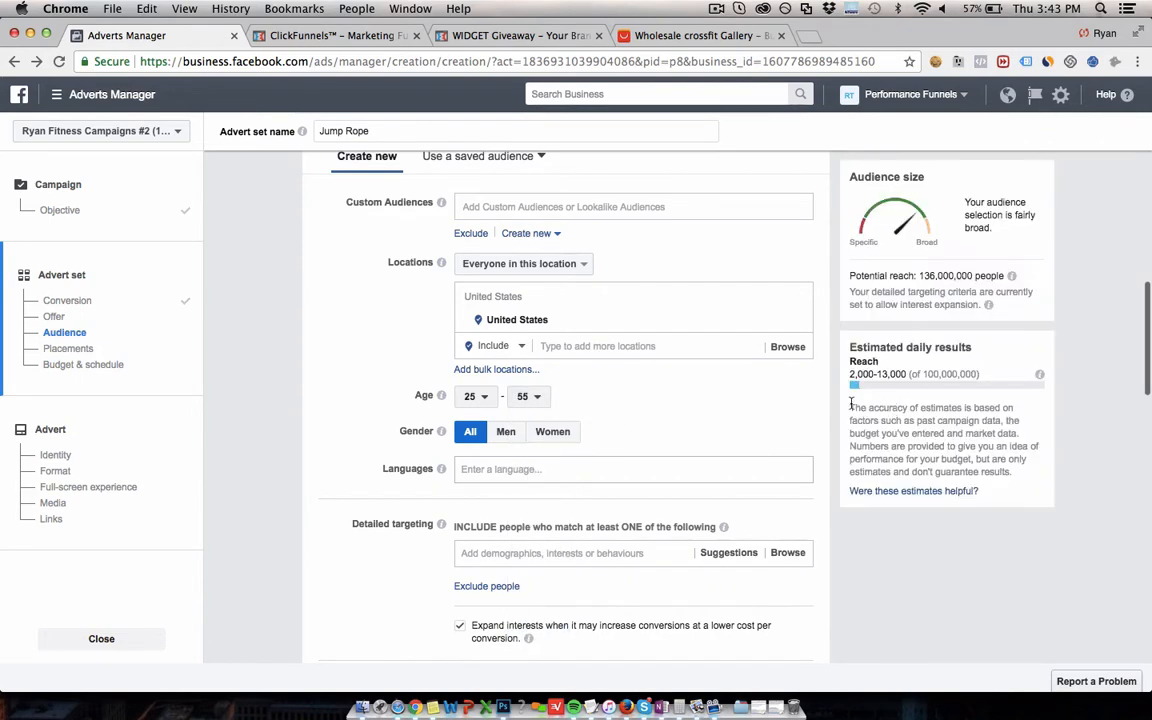
{"action": "scroll", "coordinate": [836, 387], "scroll_direction": "up", "scroll_amount": 1}
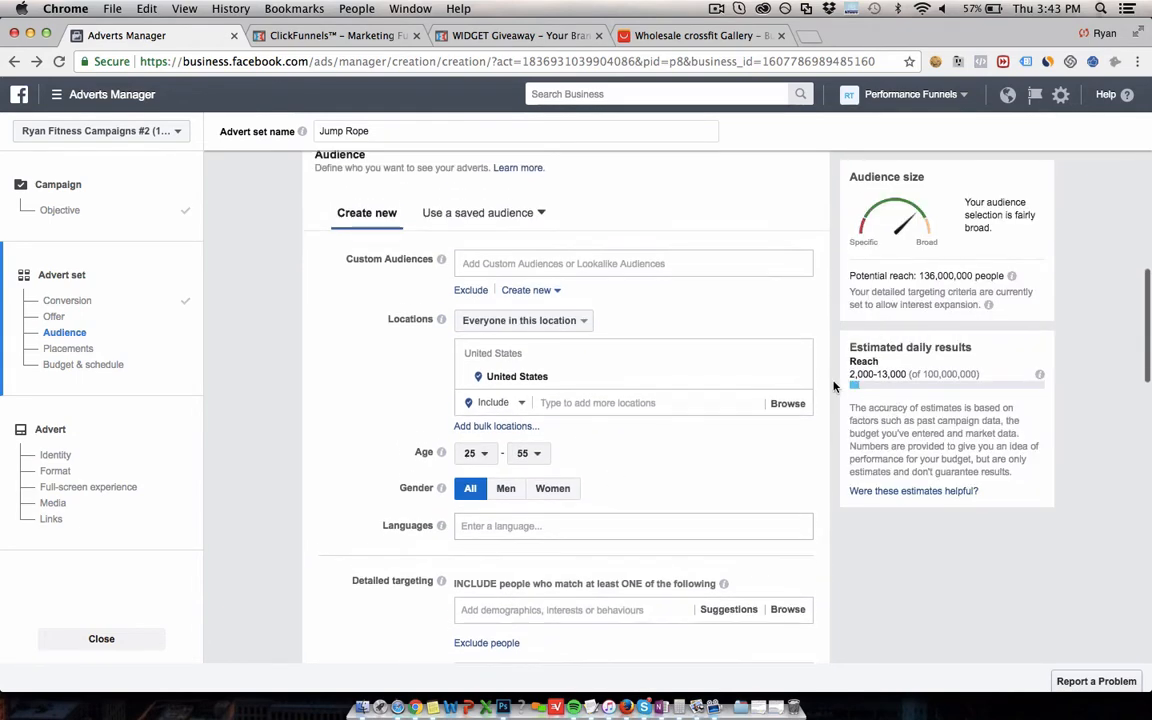
Add the CrossFit interest to the audience's detailed targeting
{"action": "scroll", "coordinate": [836, 387], "scroll_direction": "down", "scroll_amount": 1}
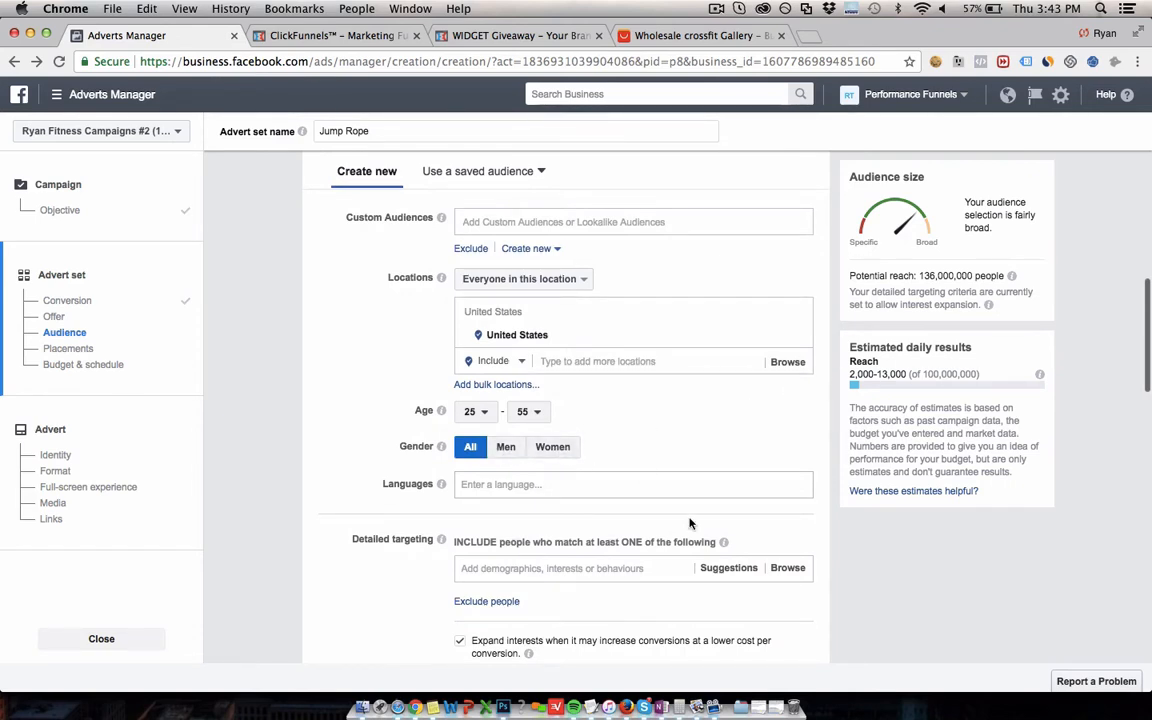
{"action": "mouse_move", "coordinate": [442, 446]}
{"action": "scroll", "coordinate": [347, 337], "scroll_direction": "down", "scroll_amount": 3}
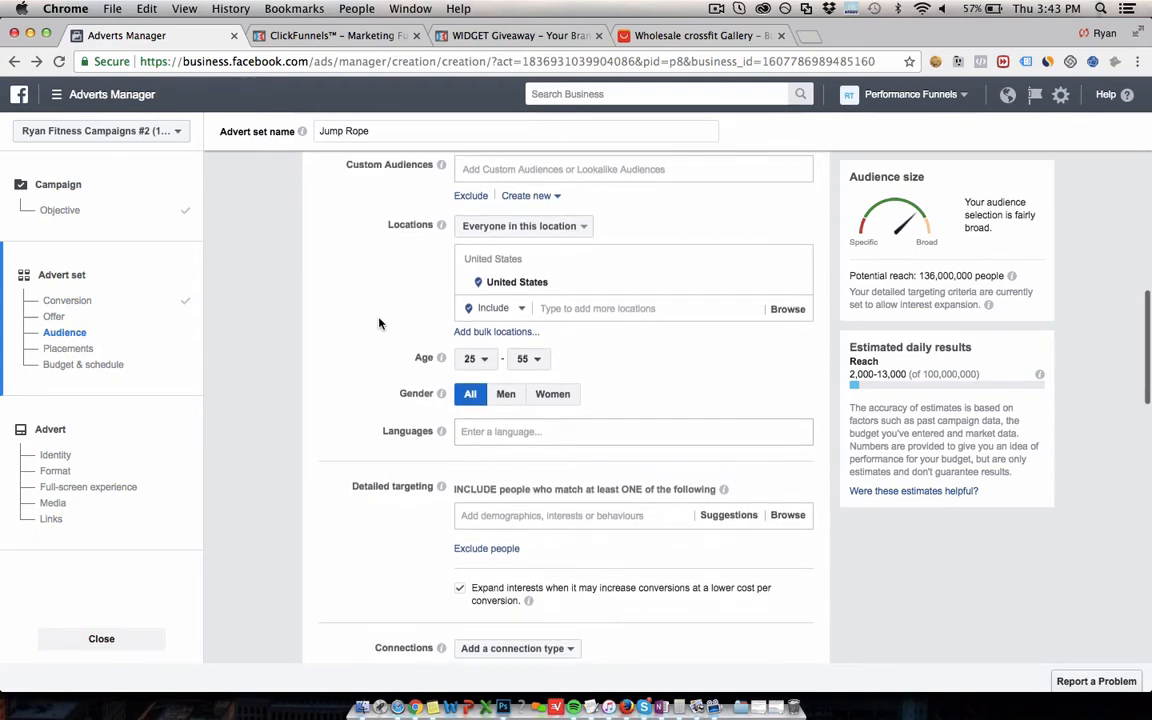
{"action": "scroll", "coordinate": [379, 316], "scroll_direction": "down", "scroll_amount": 1}
{"action": "scroll", "coordinate": [379, 322], "scroll_direction": "down", "scroll_amount": 1}
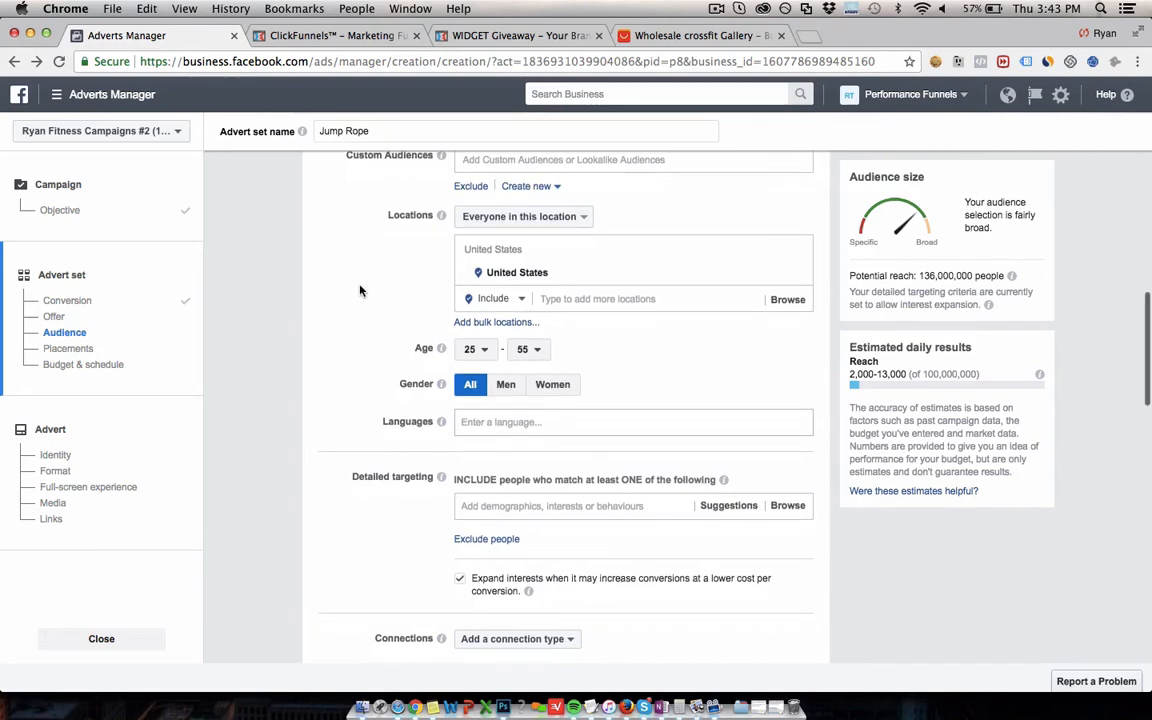
{"action": "scroll", "coordinate": [361, 290], "scroll_direction": "down", "scroll_amount": 3}
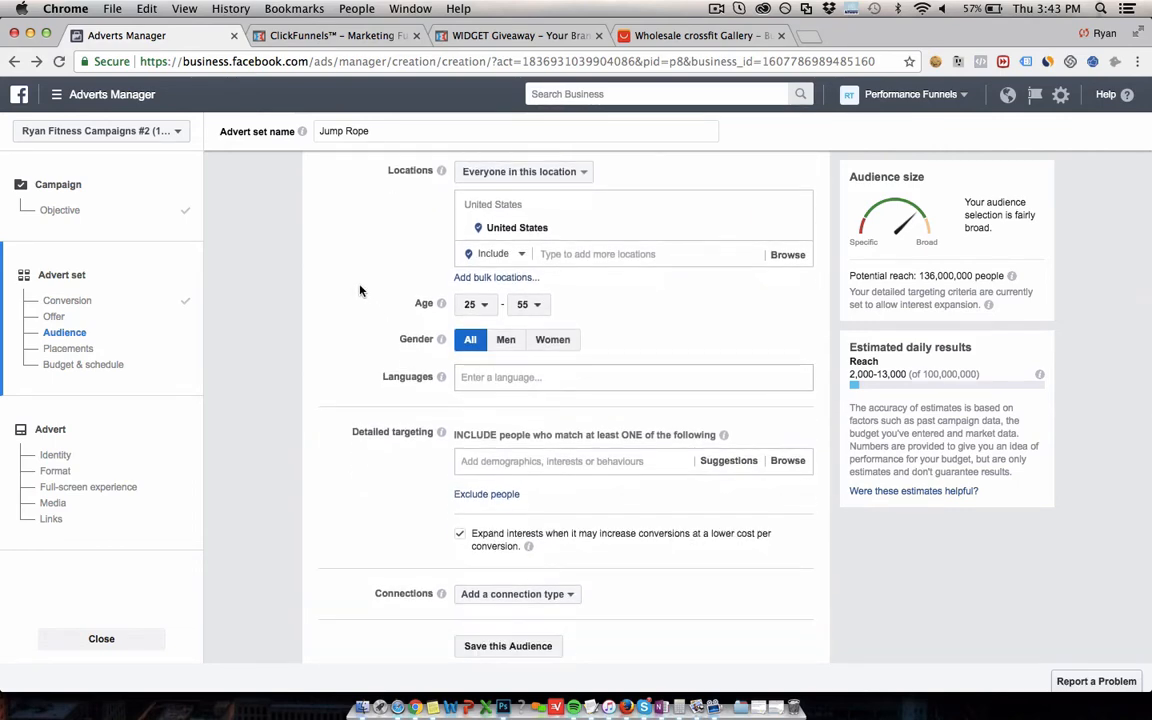
{"action": "scroll", "coordinate": [361, 290], "scroll_direction": "down", "scroll_amount": 5}
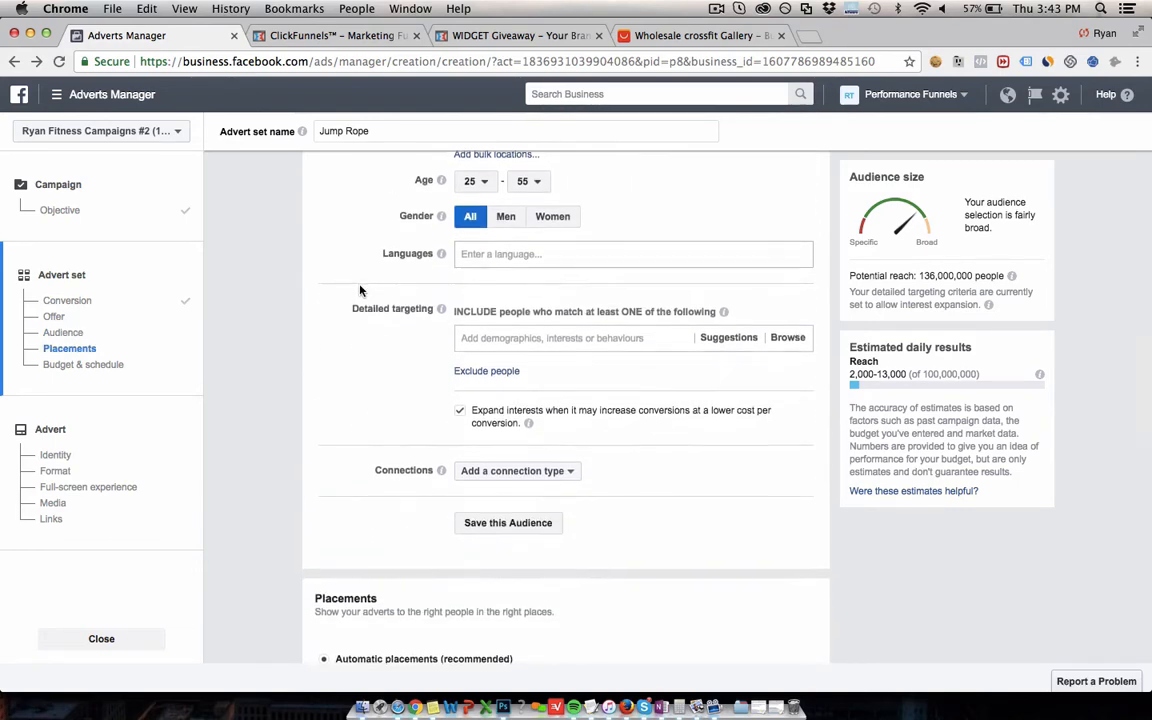
{"action": "scroll", "coordinate": [361, 290], "scroll_direction": "down", "scroll_amount": 1}
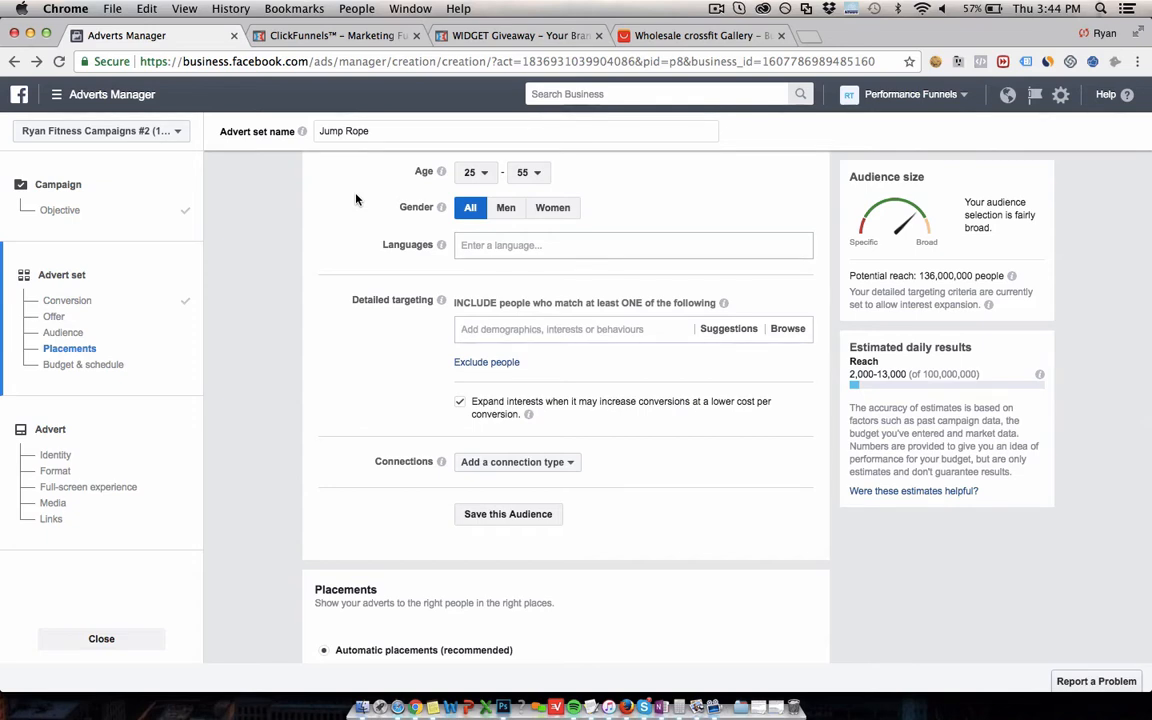
{"action": "left_click", "coordinate": [490, 328]}
{"action": "type", "text": "c"}
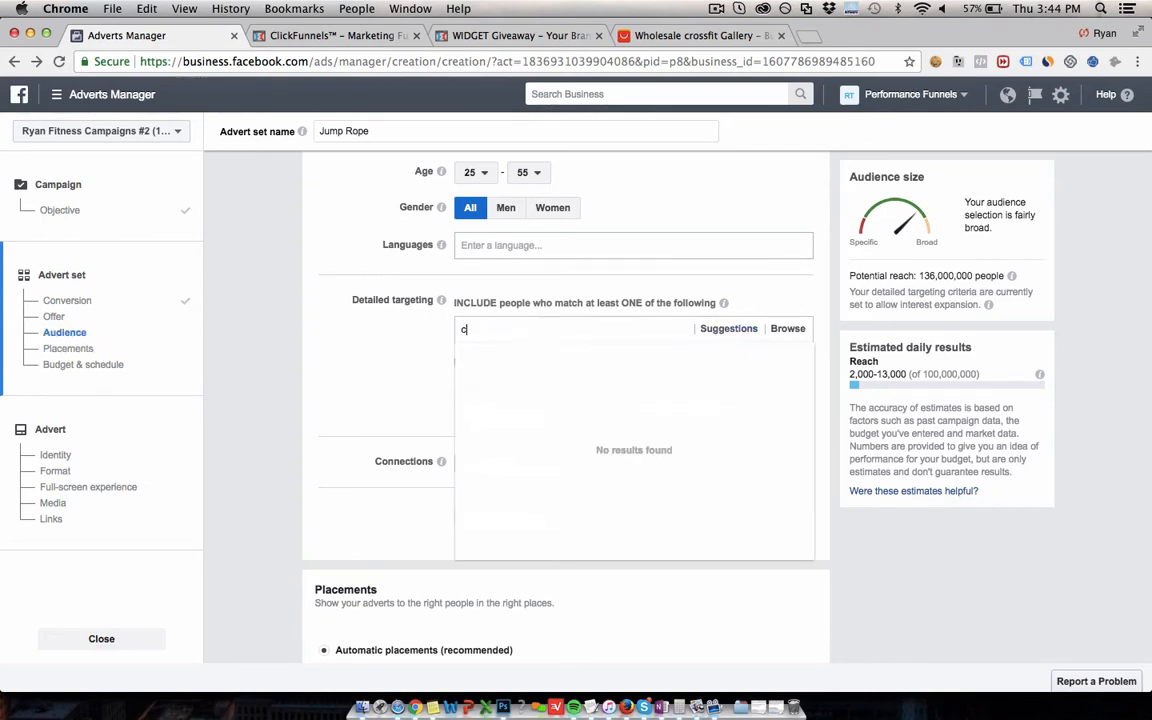
{"action": "type", "text": "rossfit"}
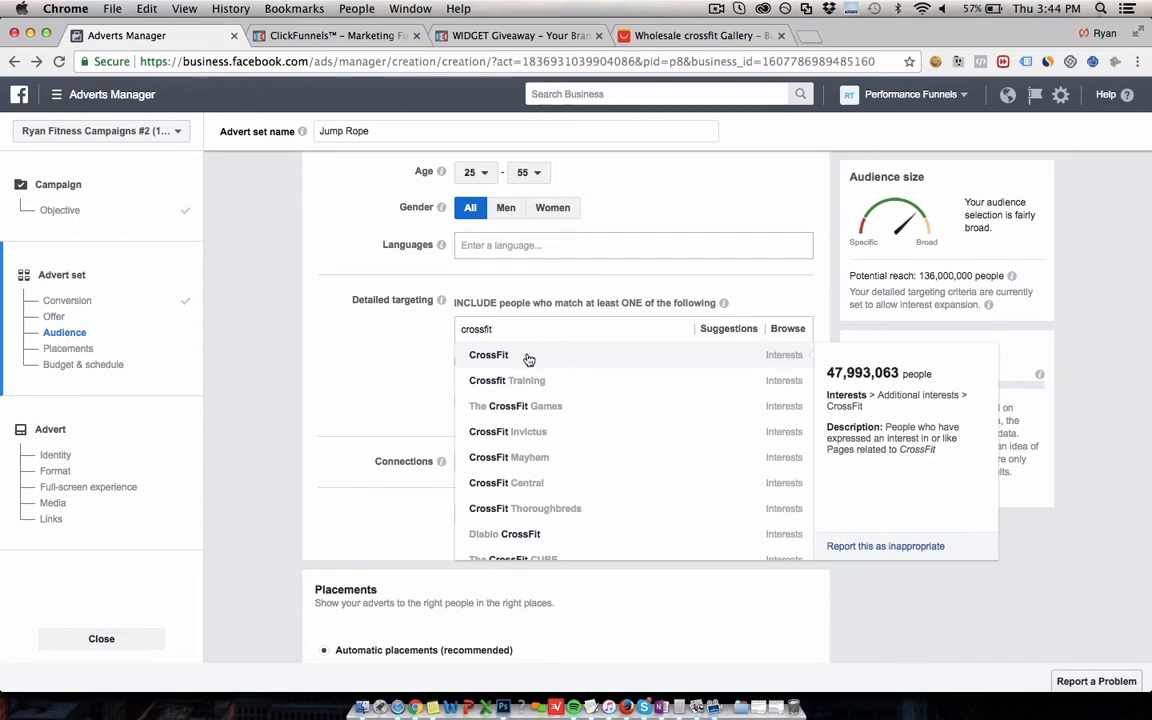
{"action": "left_click", "coordinate": [529, 357]}
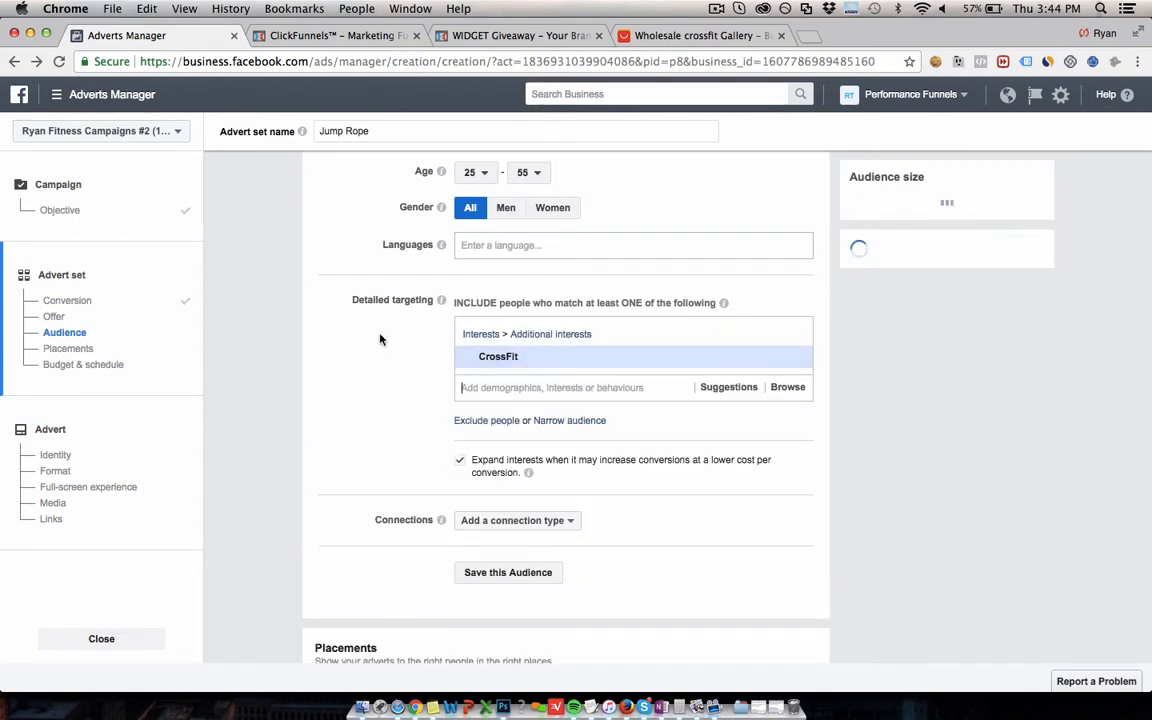
{"action": "scroll", "coordinate": [378, 371], "scroll_direction": "down", "scroll_amount": 1}
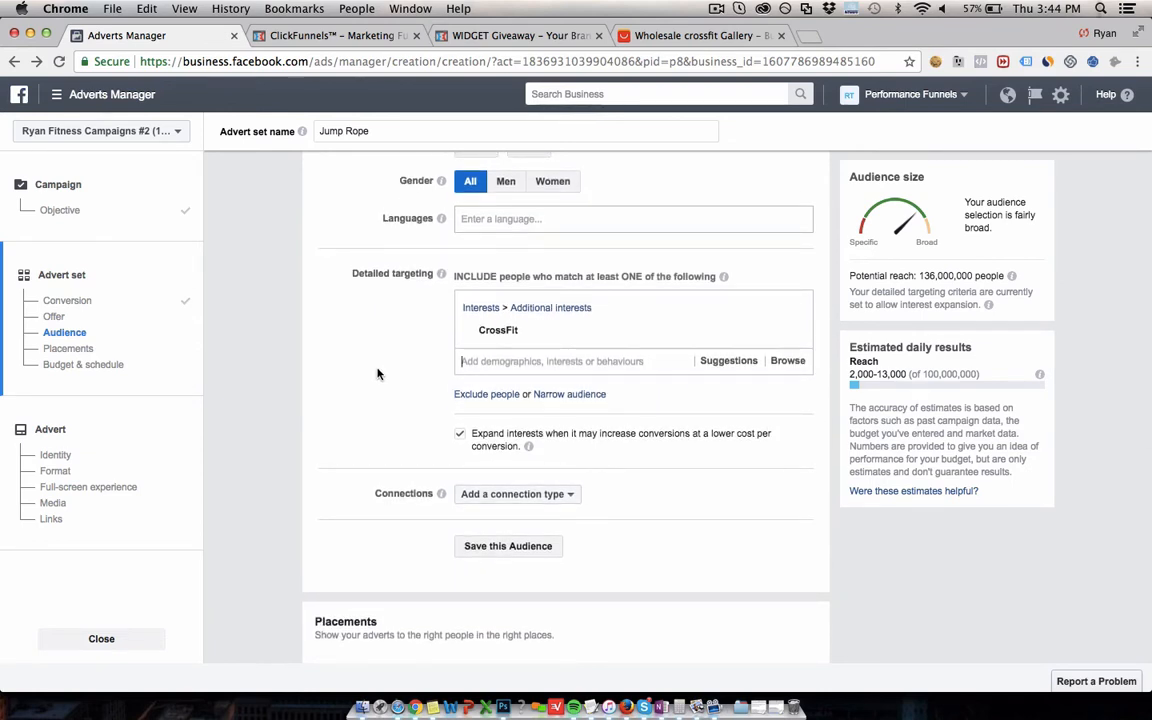
Remove the CrossFit interest from the detailed targeting and add the same interest again
{"action": "mouse_move", "coordinate": [494, 331]}
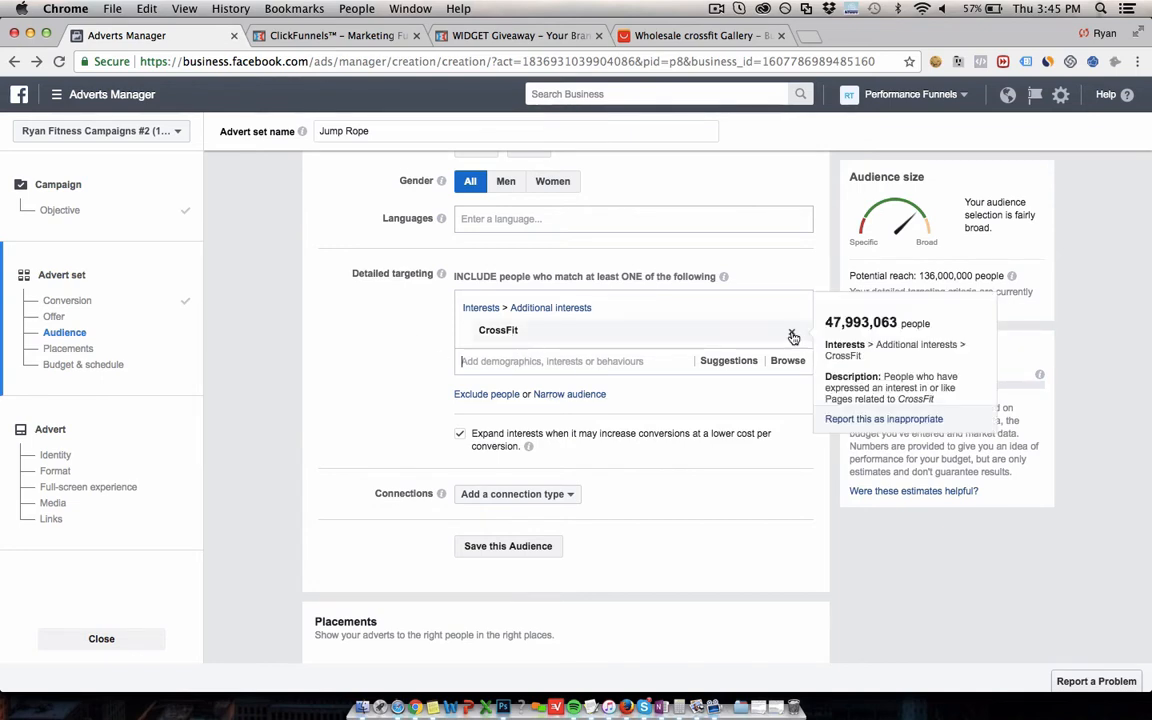
{"action": "left_click", "coordinate": [792, 336]}
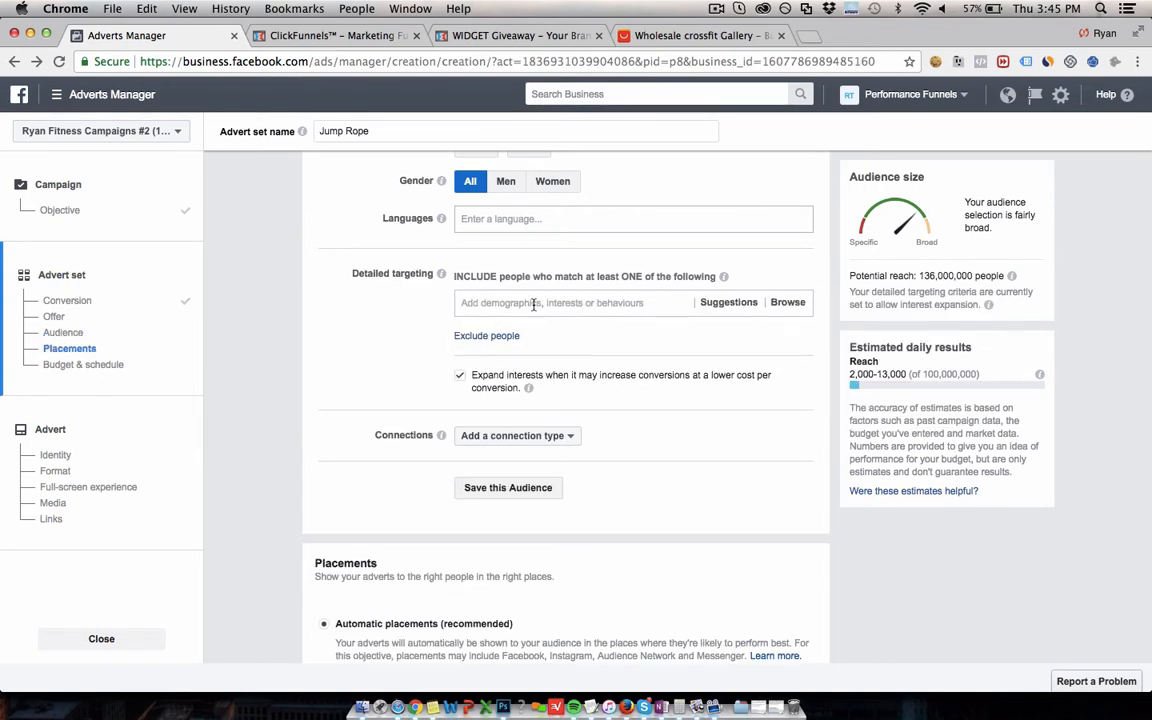
{"action": "left_click", "coordinate": [533, 303]}
{"action": "type", "text": "cro"}
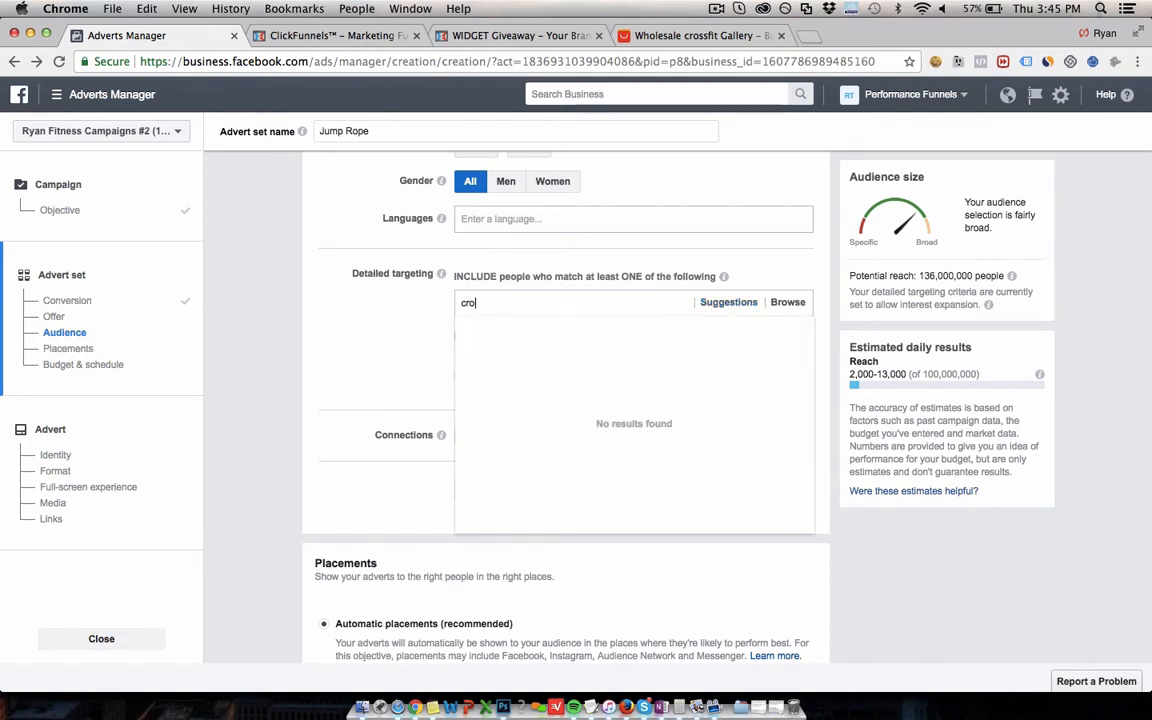
{"action": "type", "text": "ssfit"}
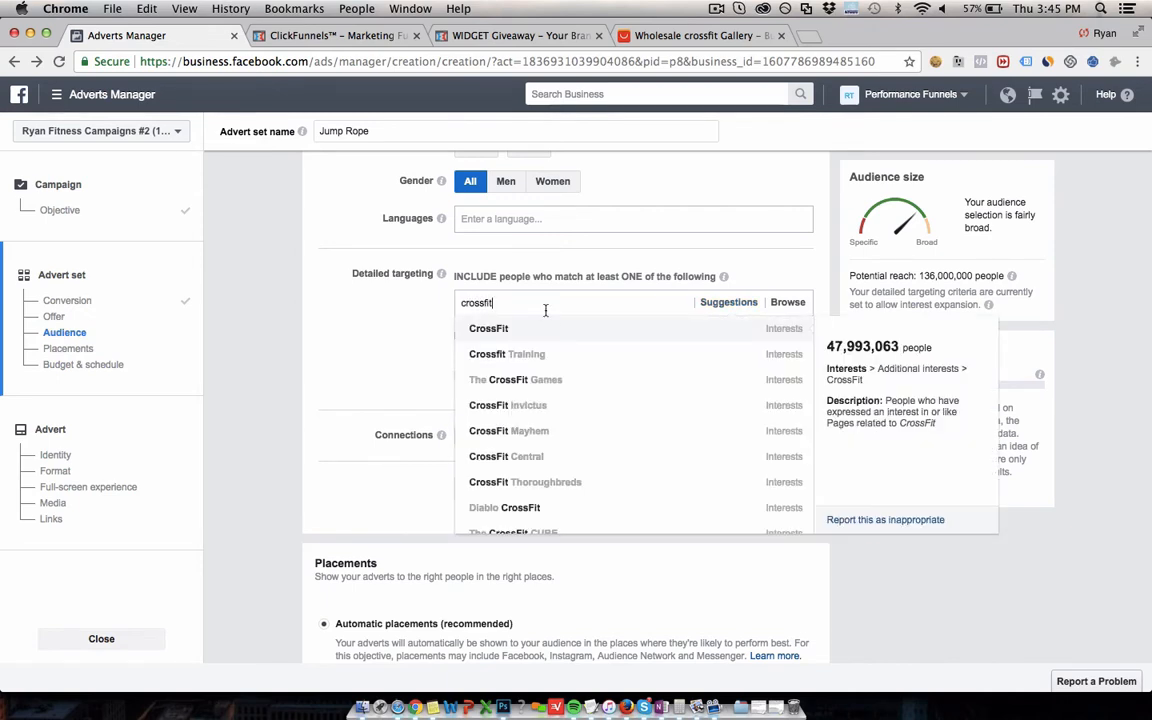
{"action": "left_click", "coordinate": [548, 331]}
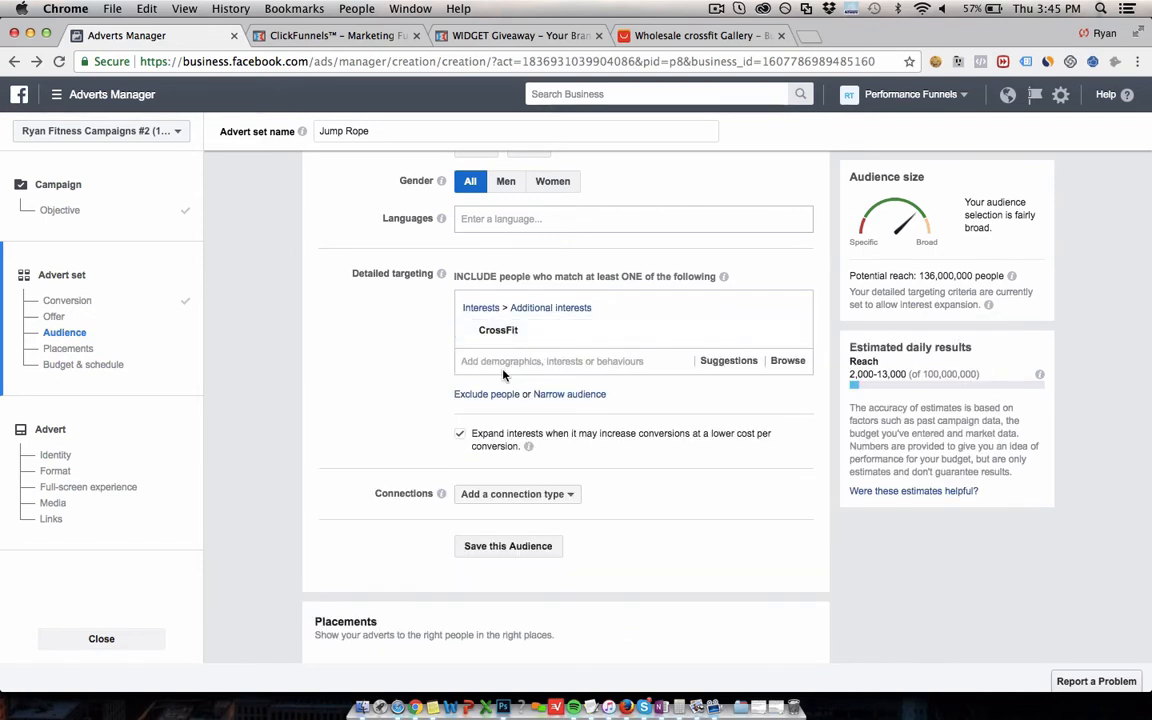
Look through the suggested interests and behaviours related to CrossFit in detailed targeting, then close the suggestions without adding any
{"action": "left_click", "coordinate": [716, 362]}
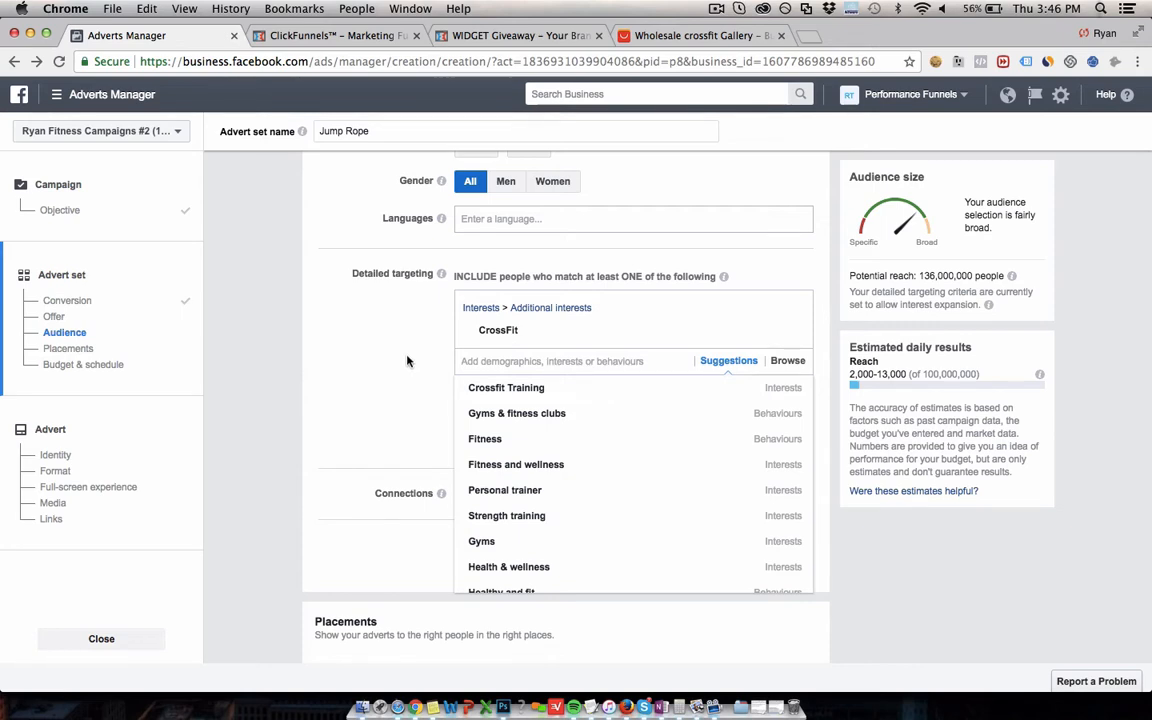
{"action": "mouse_move", "coordinate": [498, 333]}
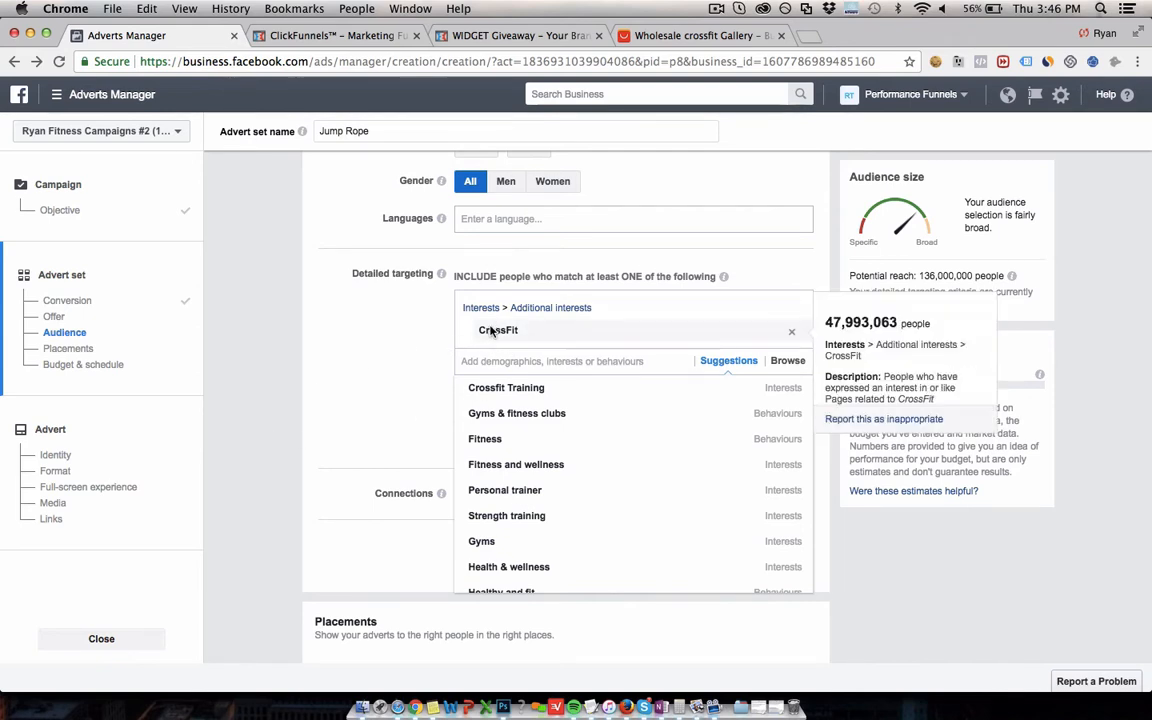
{"action": "mouse_move", "coordinate": [505, 392]}
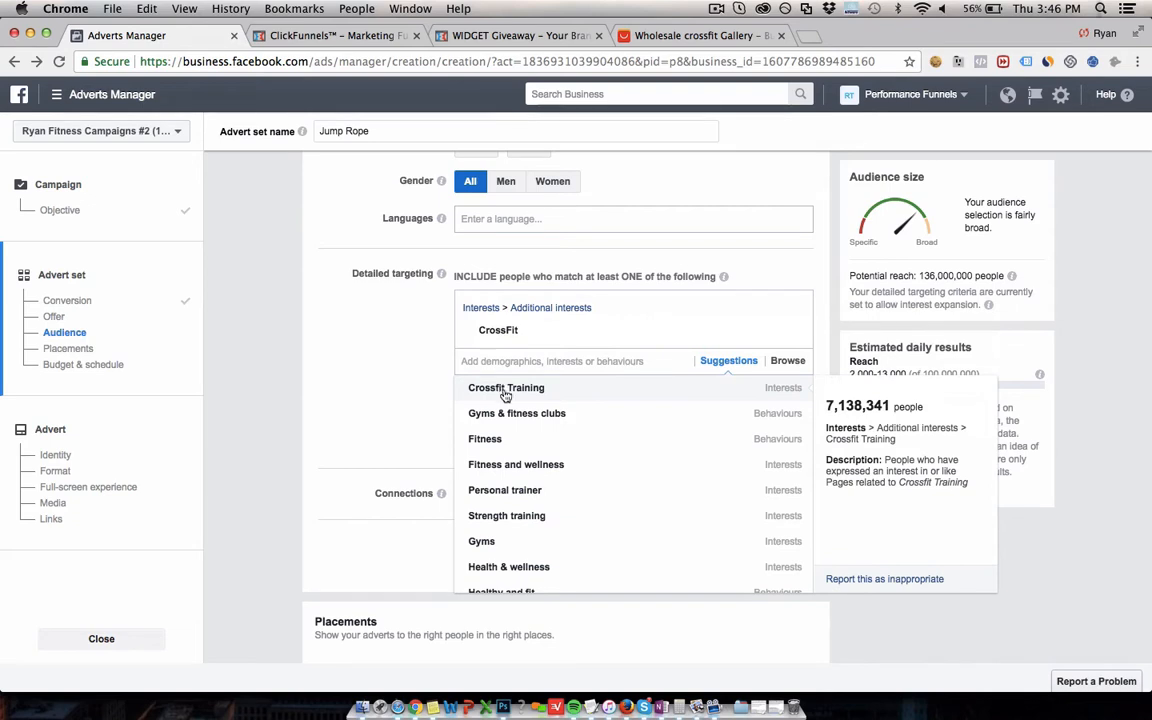
{"action": "scroll", "coordinate": [503, 495], "scroll_direction": "down", "scroll_amount": 3}
{"action": "scroll", "coordinate": [503, 498], "scroll_direction": "down", "scroll_amount": 2}
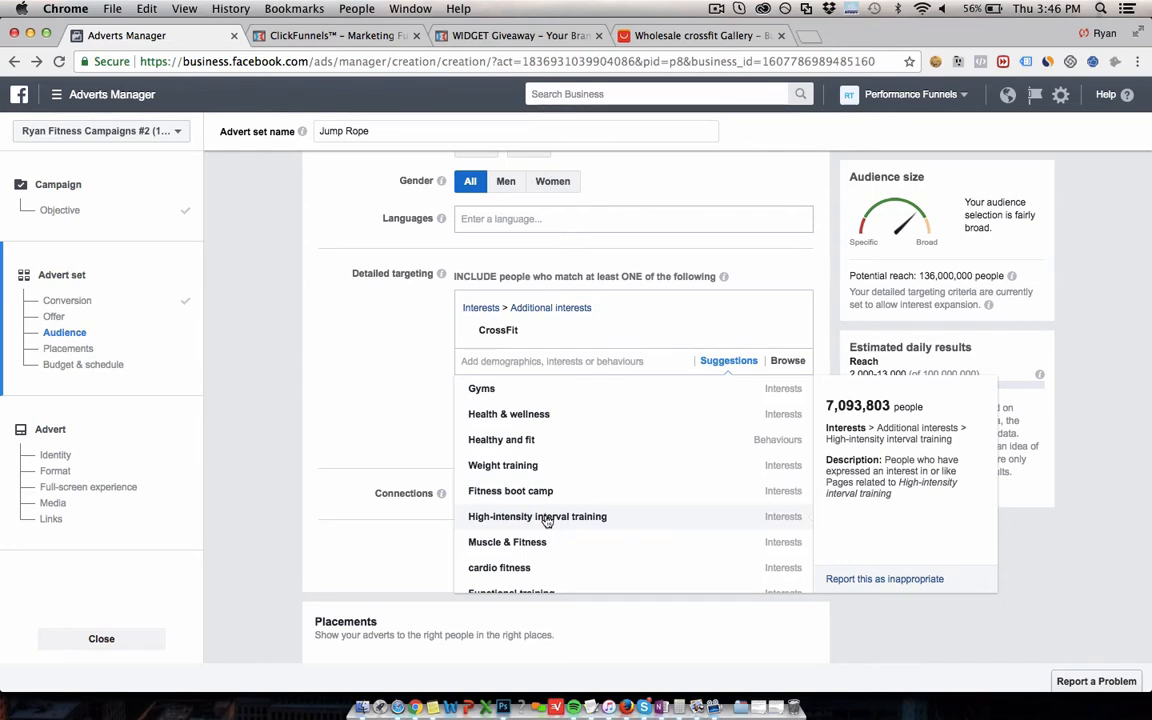
{"action": "scroll", "coordinate": [547, 521], "scroll_direction": "down", "scroll_amount": 3}
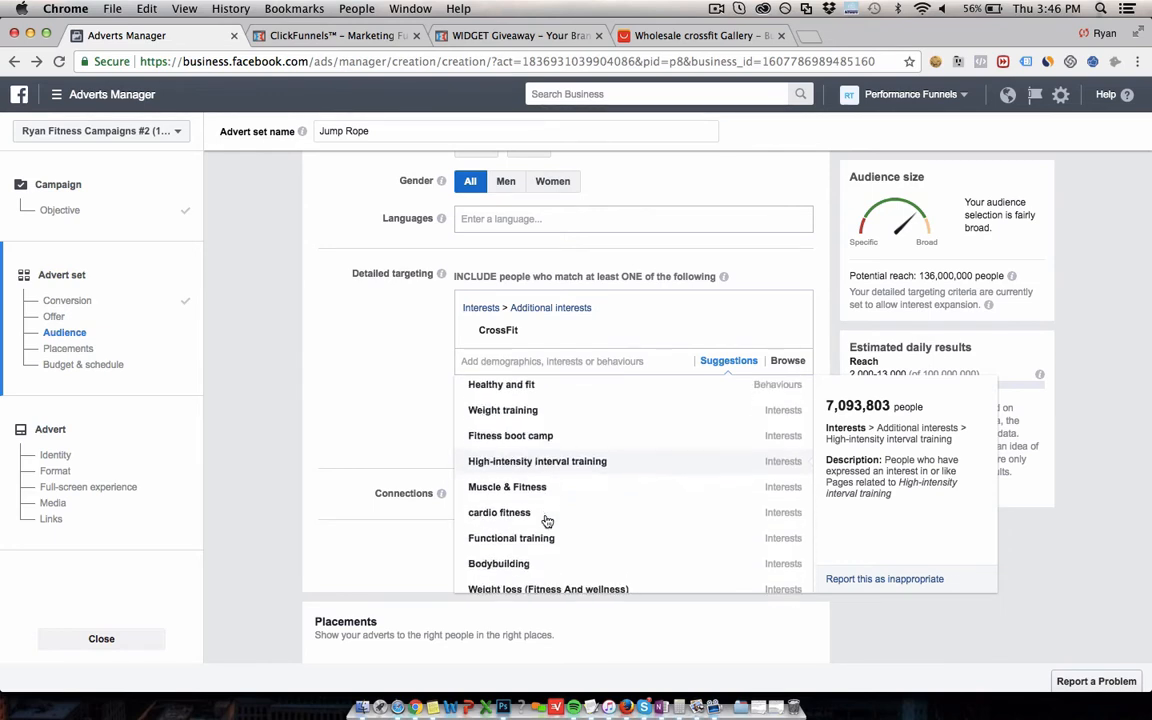
{"action": "scroll", "coordinate": [547, 521], "scroll_direction": "down", "scroll_amount": 3}
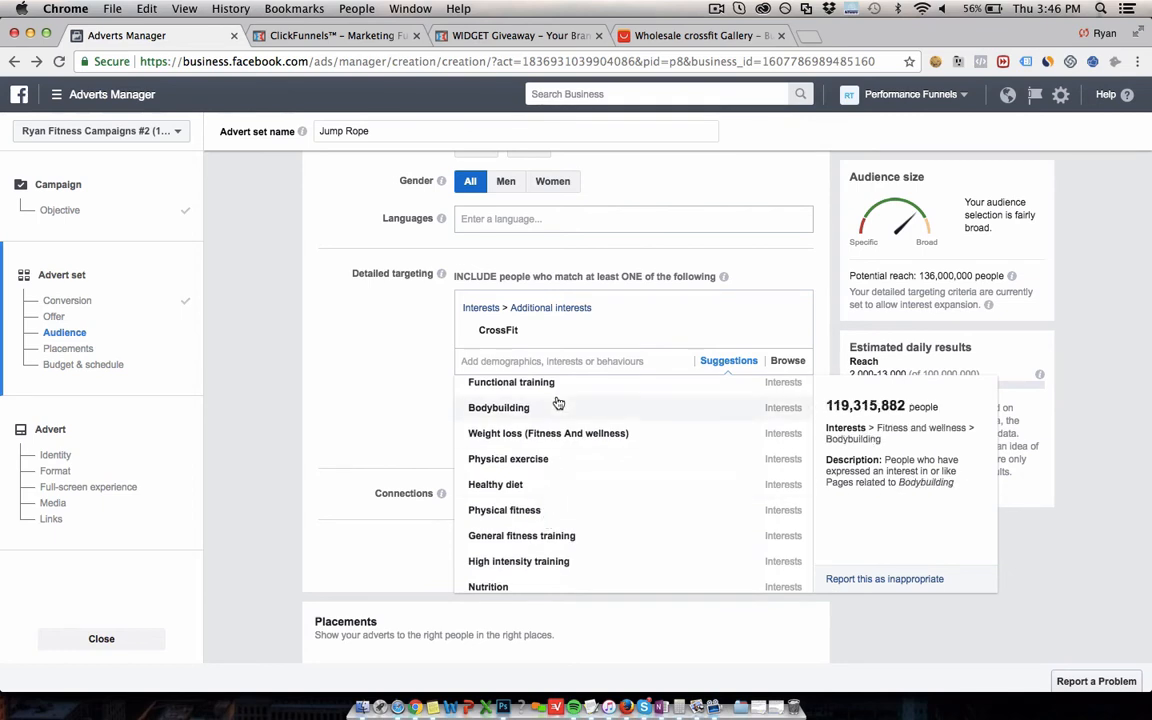
{"action": "scroll", "coordinate": [550, 480], "scroll_direction": "down", "scroll_amount": 2}
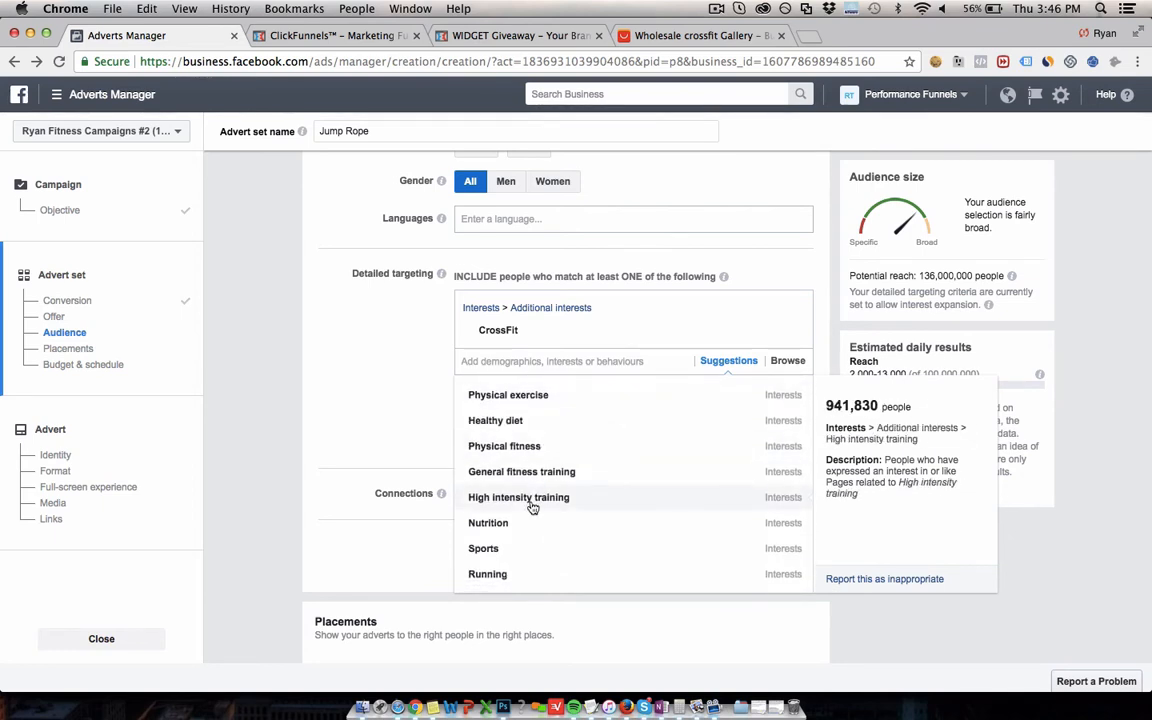
{"action": "scroll", "coordinate": [532, 508], "scroll_direction": "down", "scroll_amount": 1}
{"action": "scroll", "coordinate": [532, 508], "scroll_direction": "down", "scroll_amount": 2}
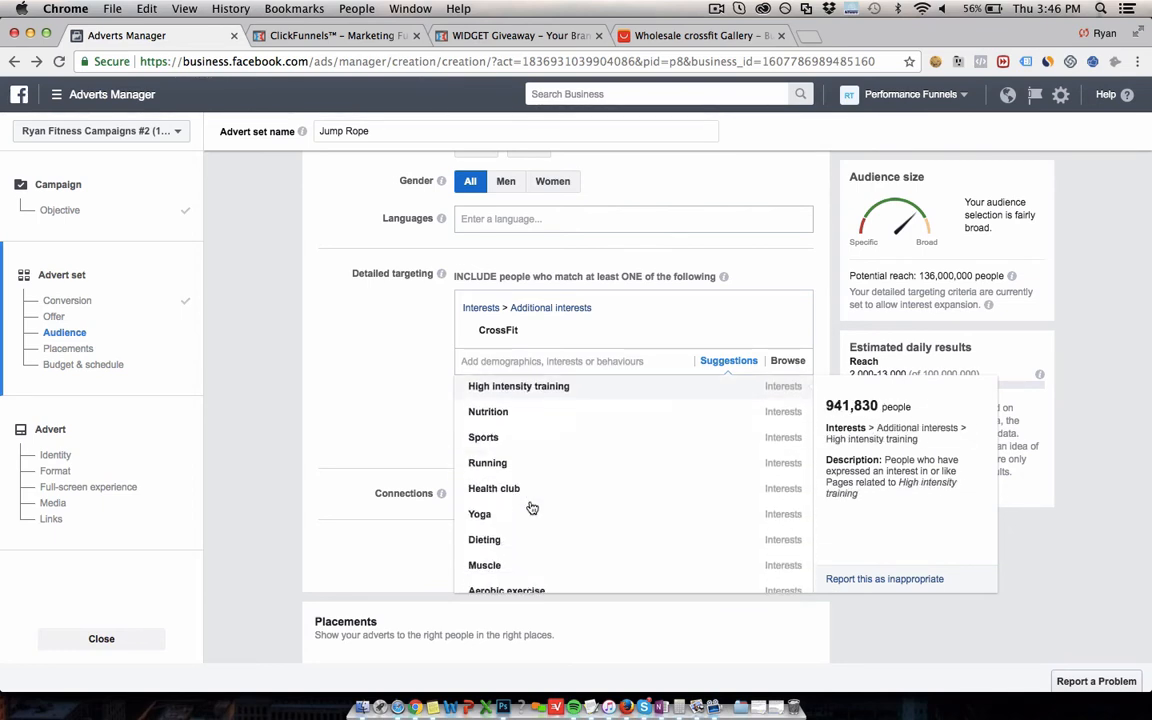
{"action": "left_click", "coordinate": [382, 378]}
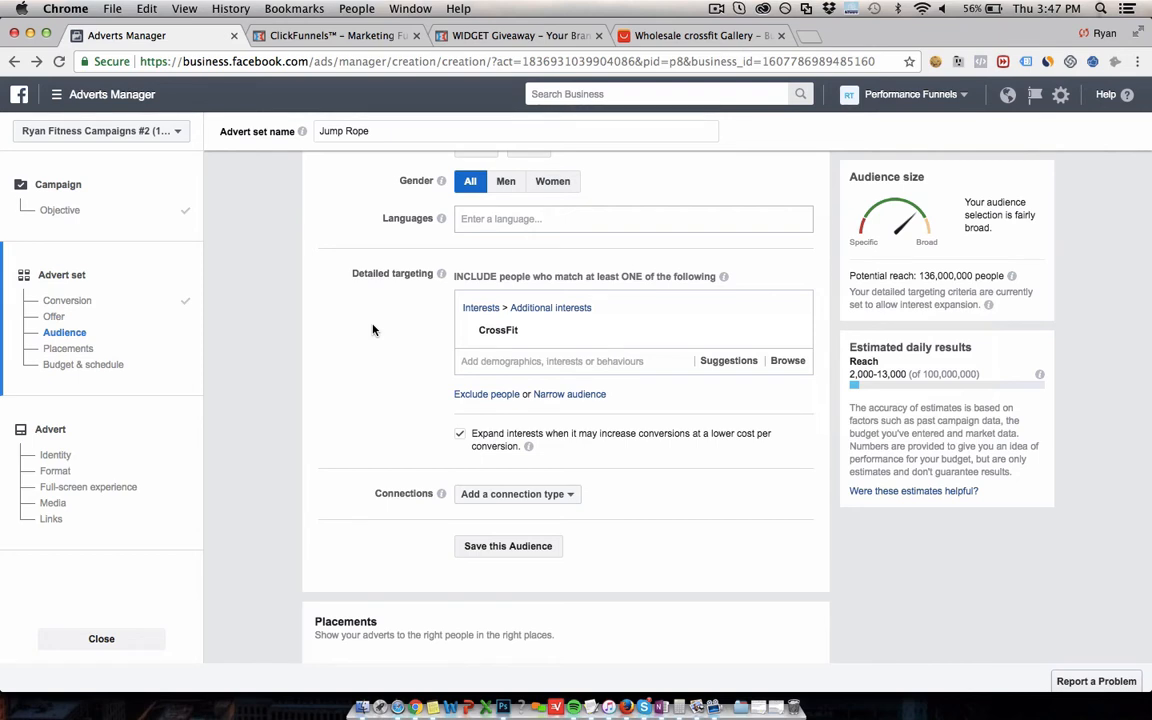
Search detailed targeting for crossfit.com, clear the search, and look through the interests suggested for CrossFit
{"action": "left_click", "coordinate": [515, 362]}
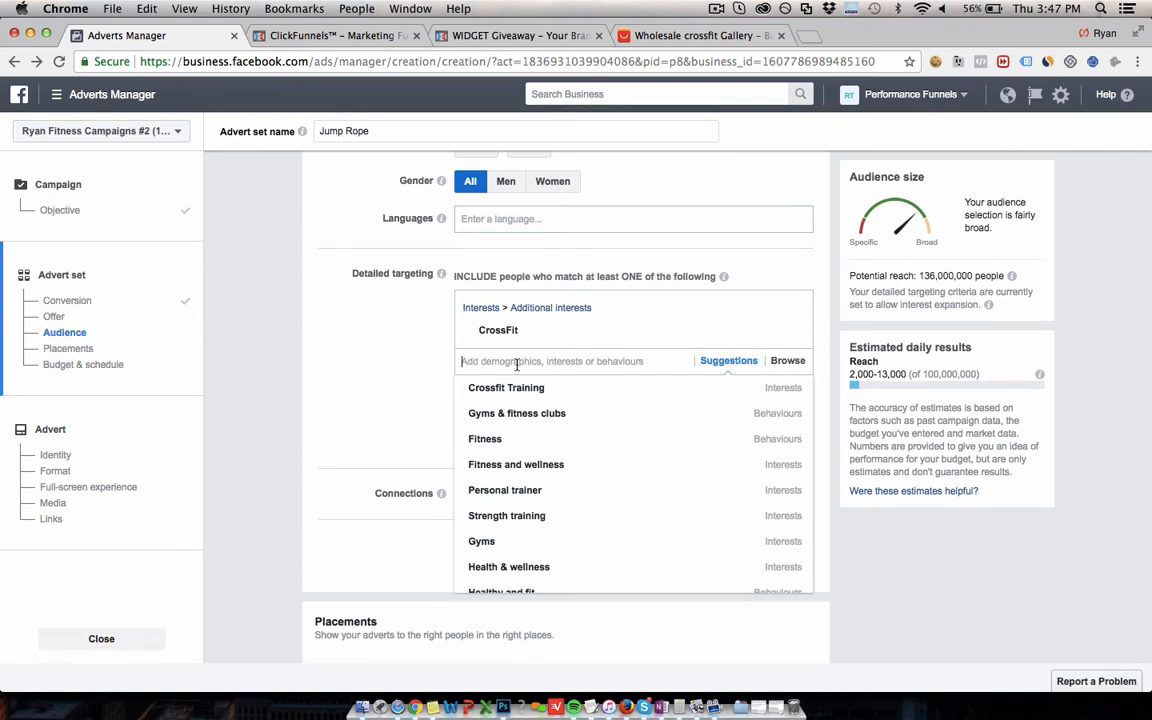
{"action": "type", "text": "crossfit.com"}
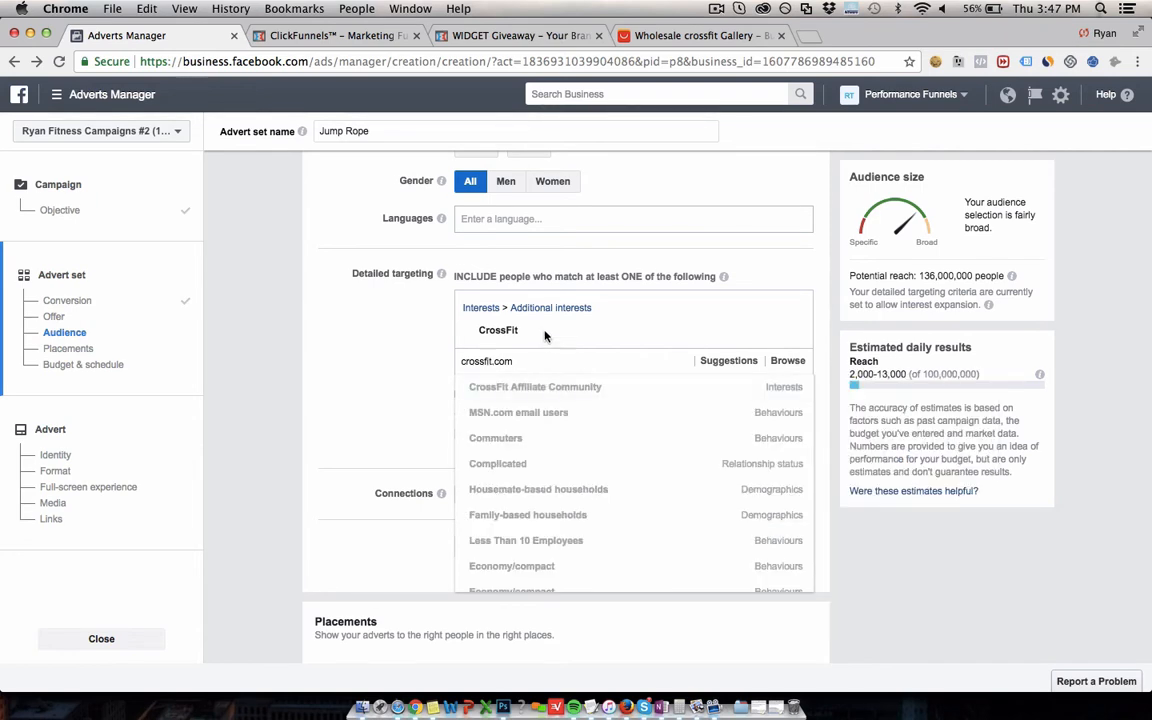
{"action": "left_click_drag", "start_coordinate": [532, 362], "coordinate": [463, 361]}
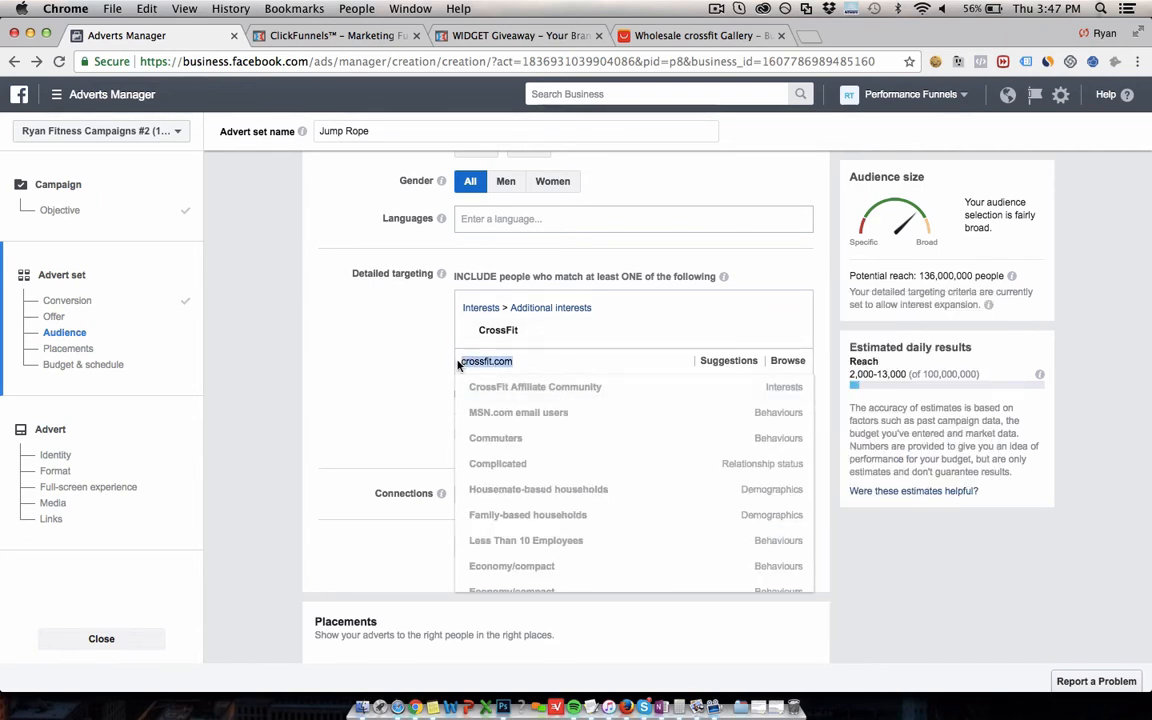
{"action": "key", "text": "BackSpace"}
{"action": "mouse_move", "coordinate": [566, 440]}
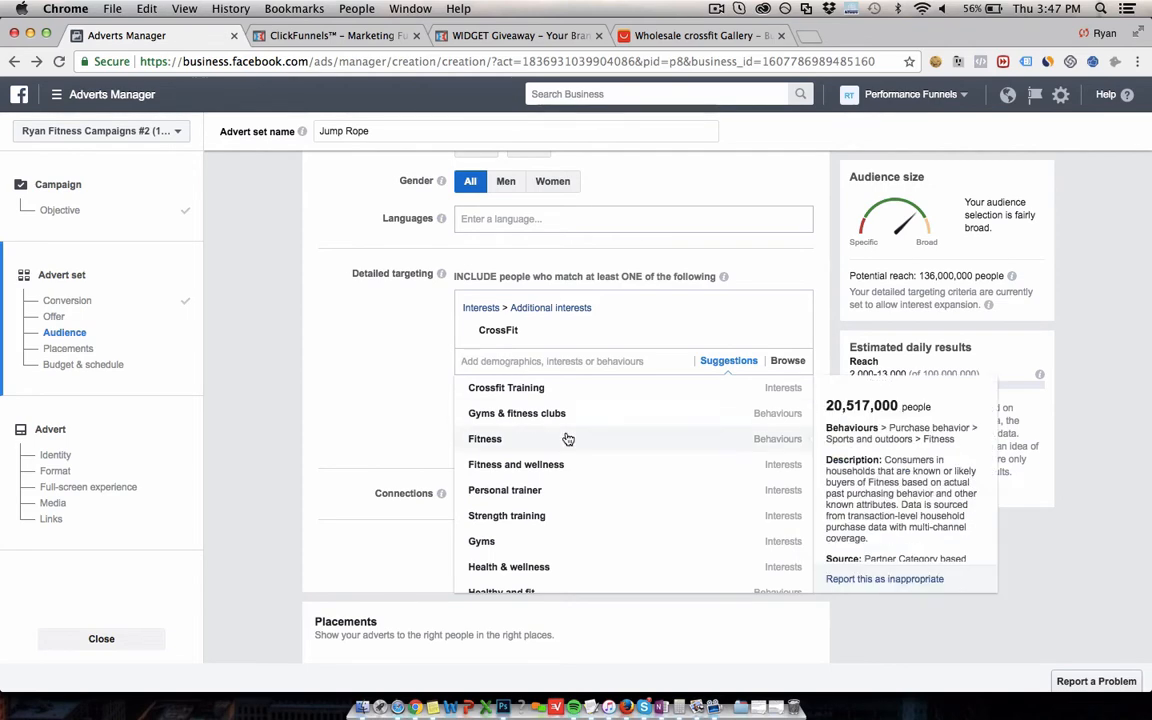
{"action": "scroll", "coordinate": [567, 440], "scroll_direction": "down", "scroll_amount": 5}
{"action": "scroll", "coordinate": [567, 440], "scroll_direction": "down", "scroll_amount": 10}
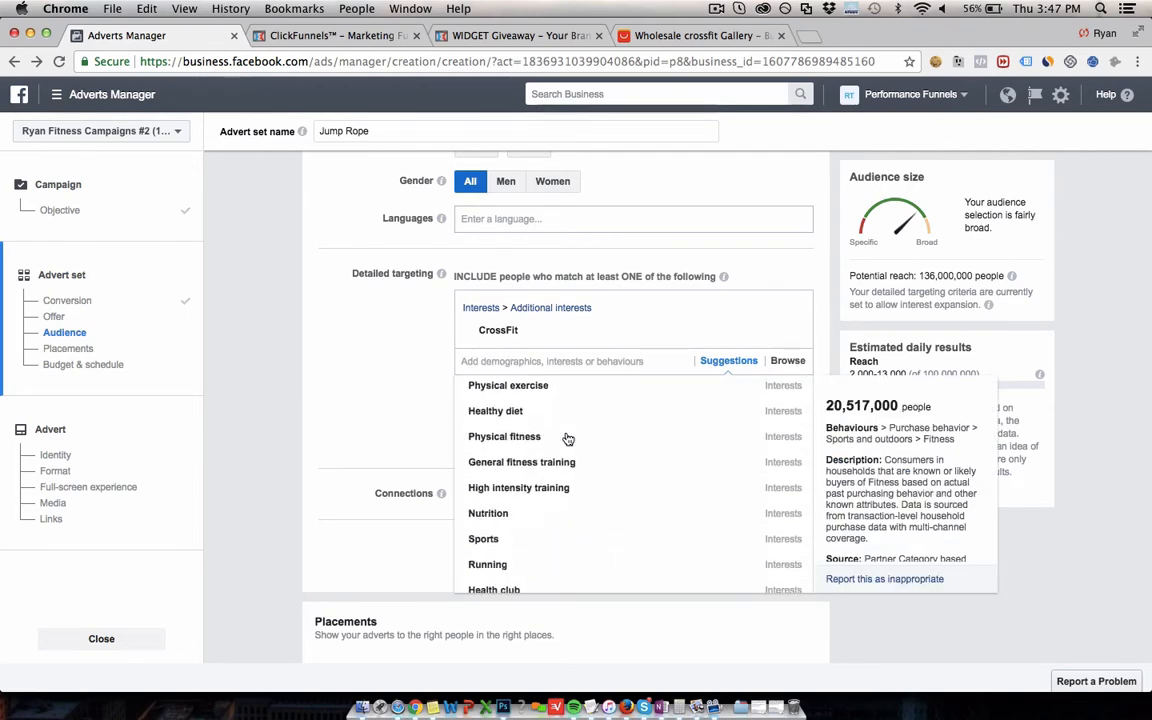
{"action": "scroll", "coordinate": [568, 437], "scroll_direction": "up", "scroll_amount": 5}
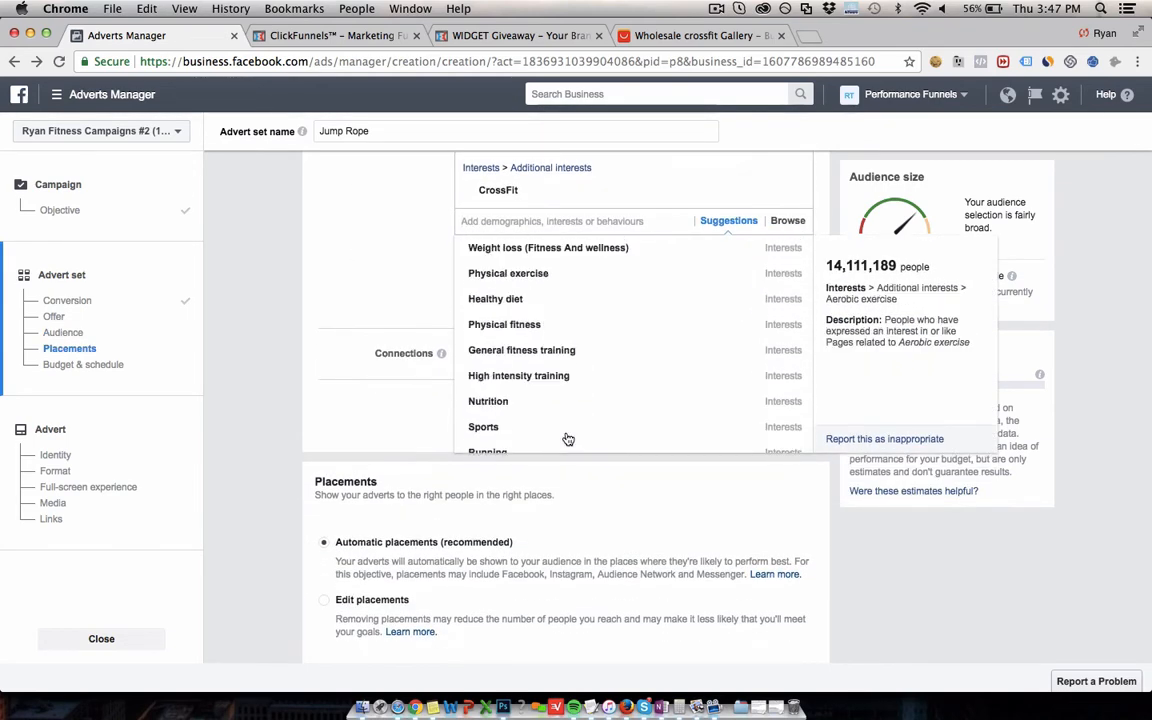
{"action": "scroll", "coordinate": [404, 286], "scroll_direction": "up", "scroll_amount": 4}
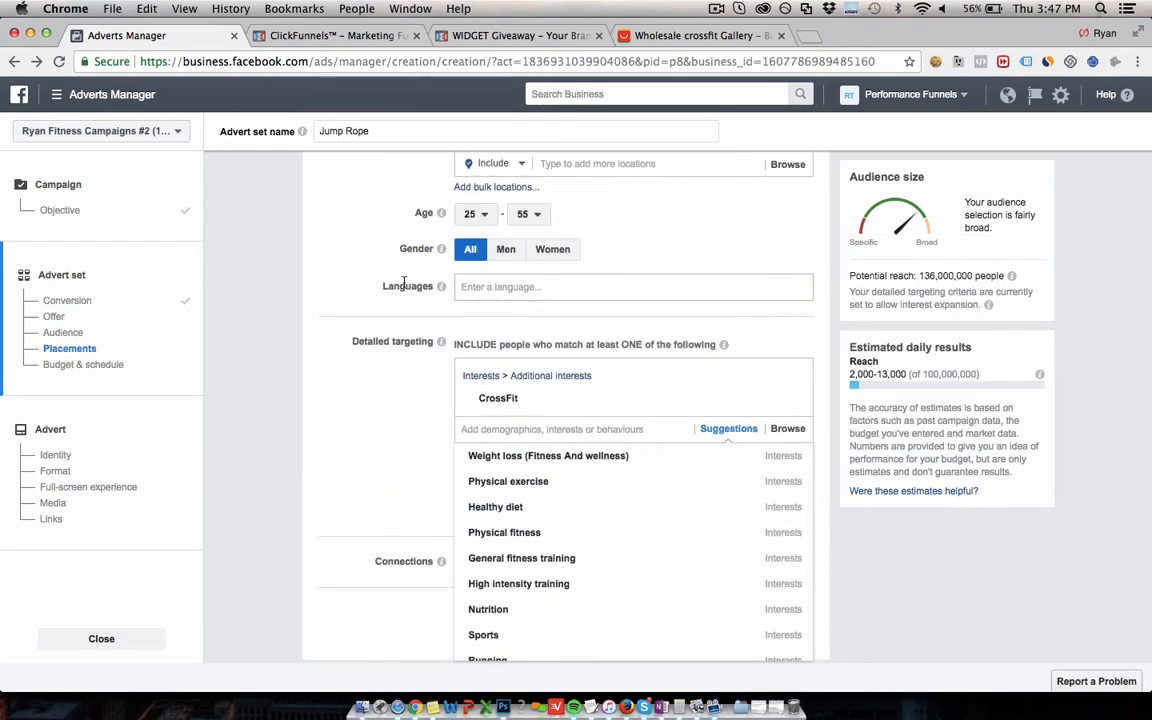
Search Google for "websites for crossfit equipment" in a new browser tab and look through the results
{"action": "left_click", "coordinate": [810, 36]}
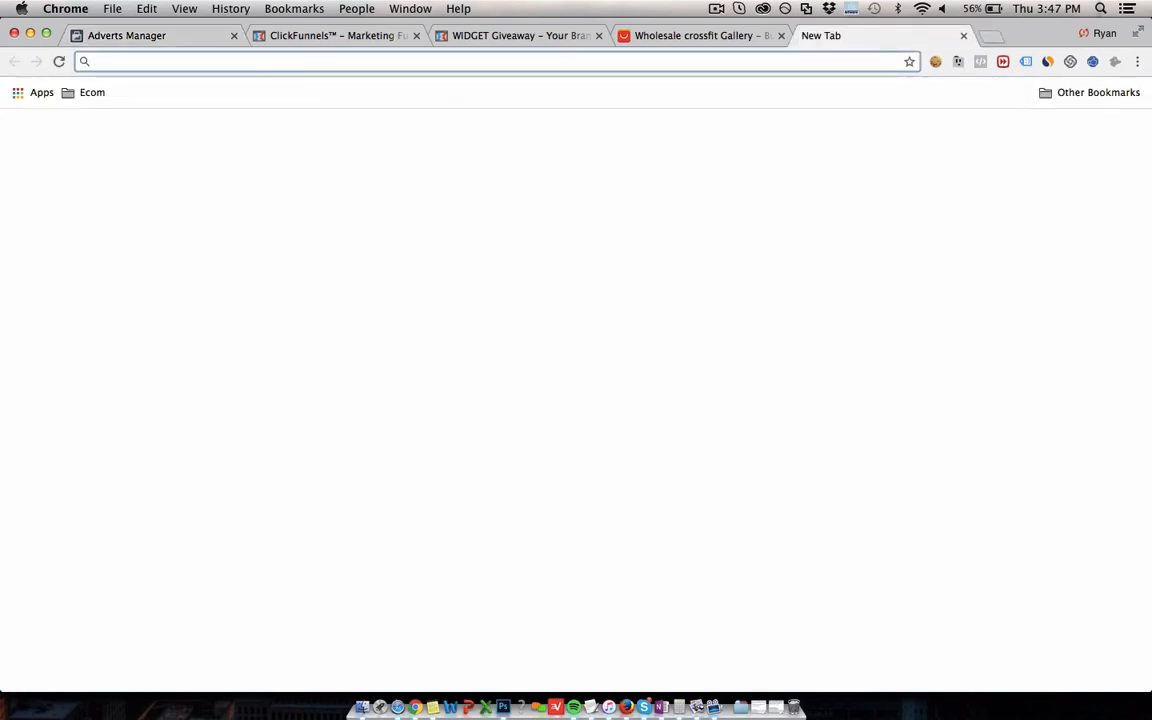
{"action": "type", "text": "websites for cross"}
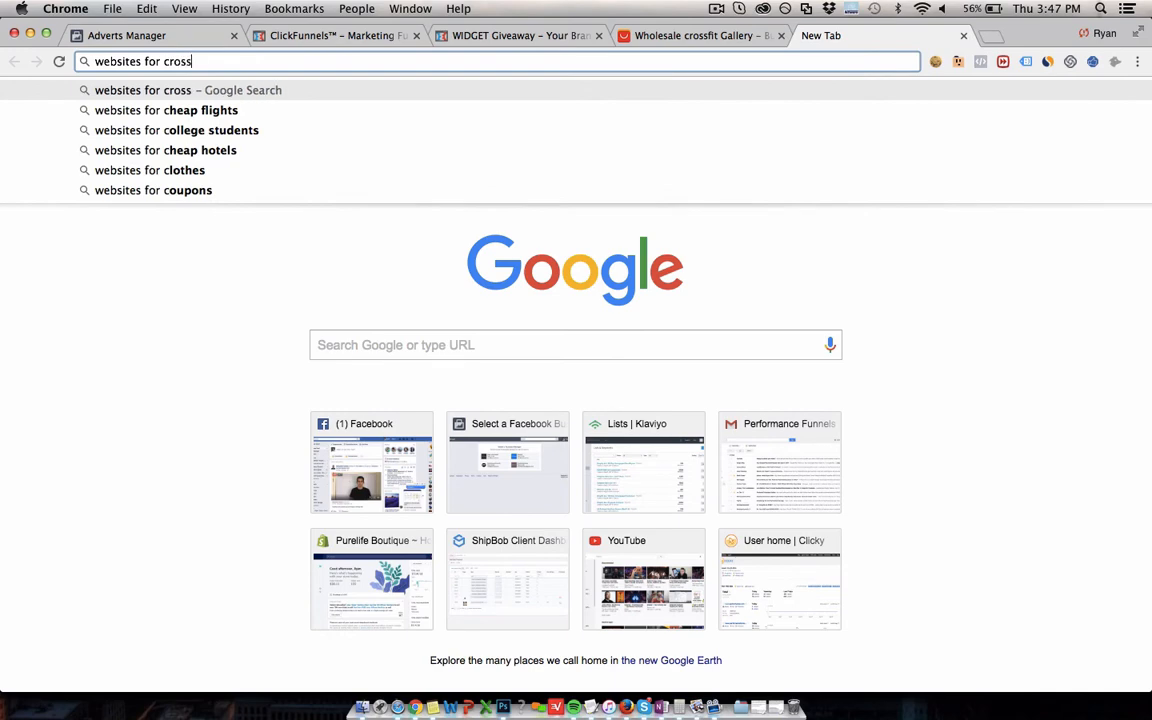
{"action": "type", "text": "fit equipment"}
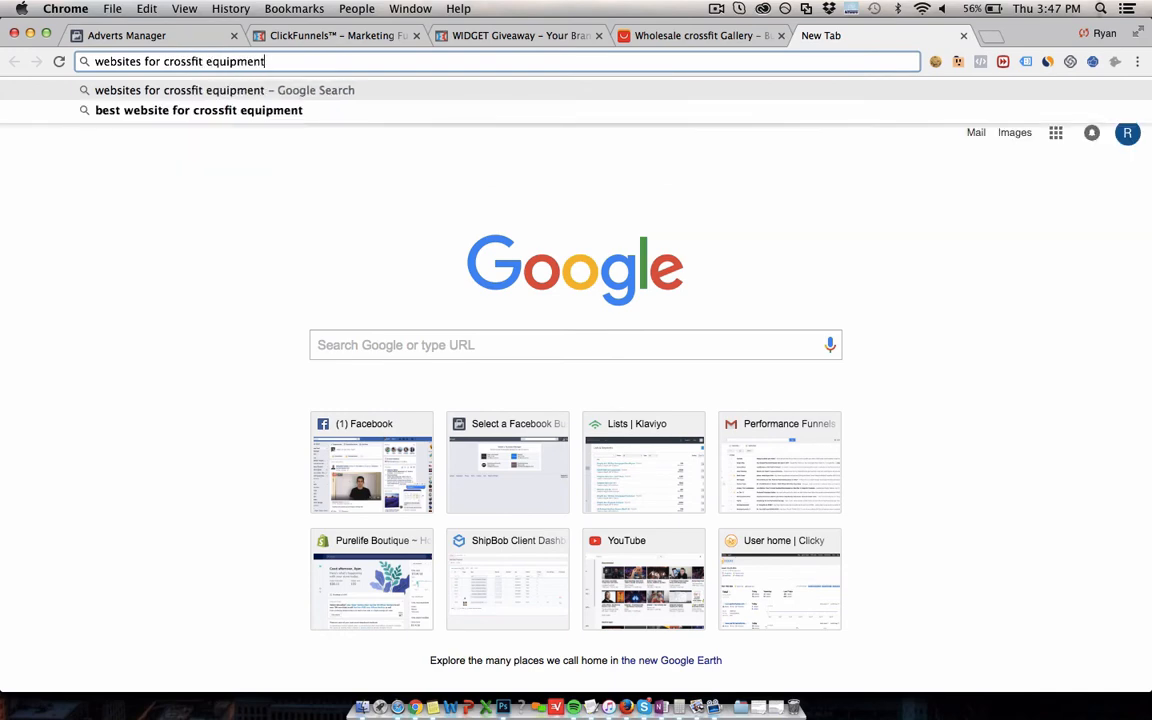
{"action": "key", "text": "Return"}
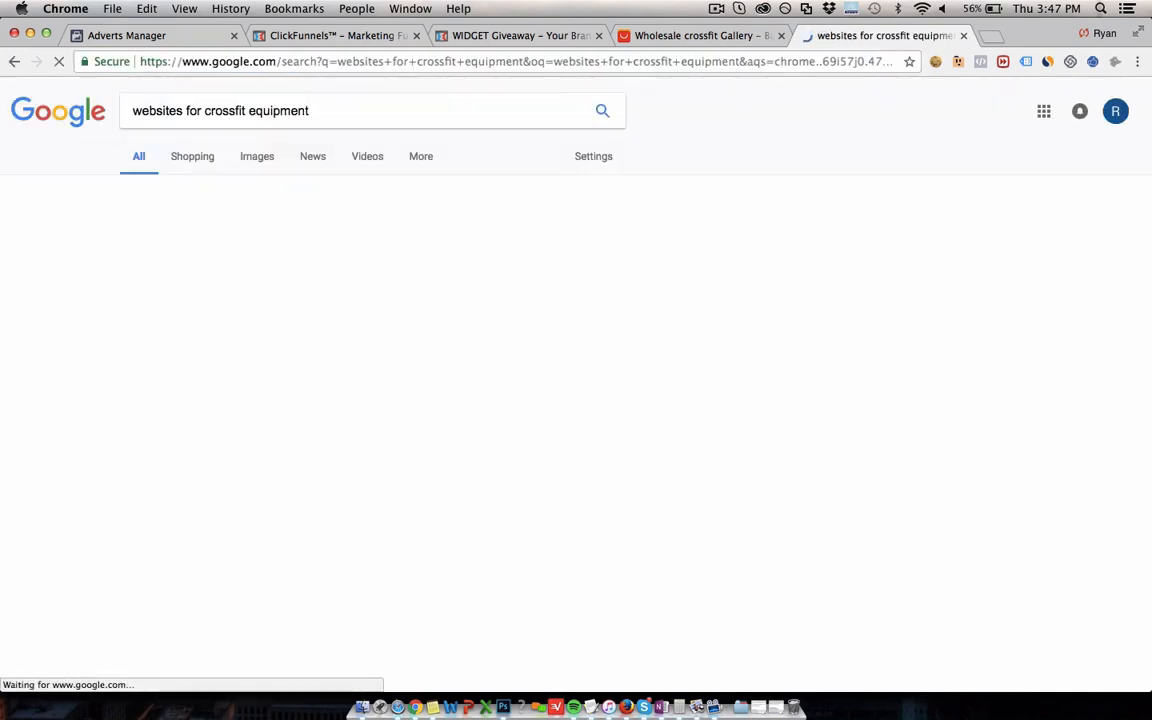
{"action": "scroll", "coordinate": [905, 497], "scroll_direction": "down", "scroll_amount": 2}
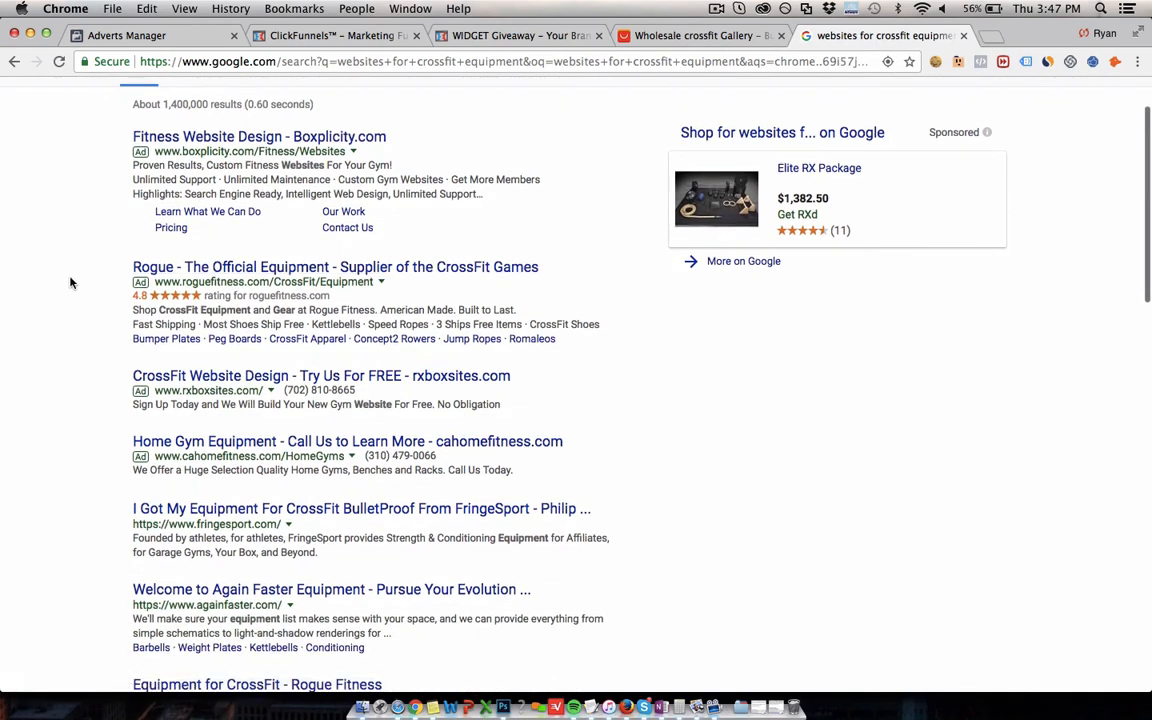
{"action": "scroll", "coordinate": [72, 283], "scroll_direction": "up", "scroll_amount": 2}
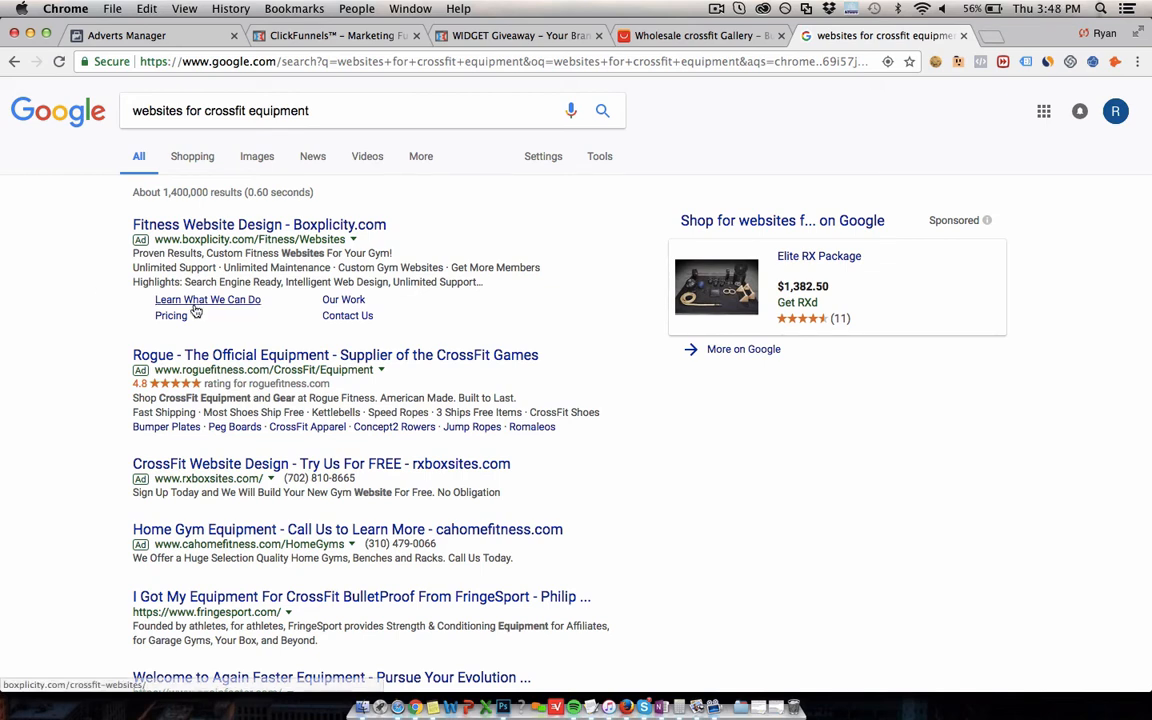
View the Rogue equipment page from the search results, then look at the open WIDGET Giveaway page
{"action": "left_click", "coordinate": [238, 360]}
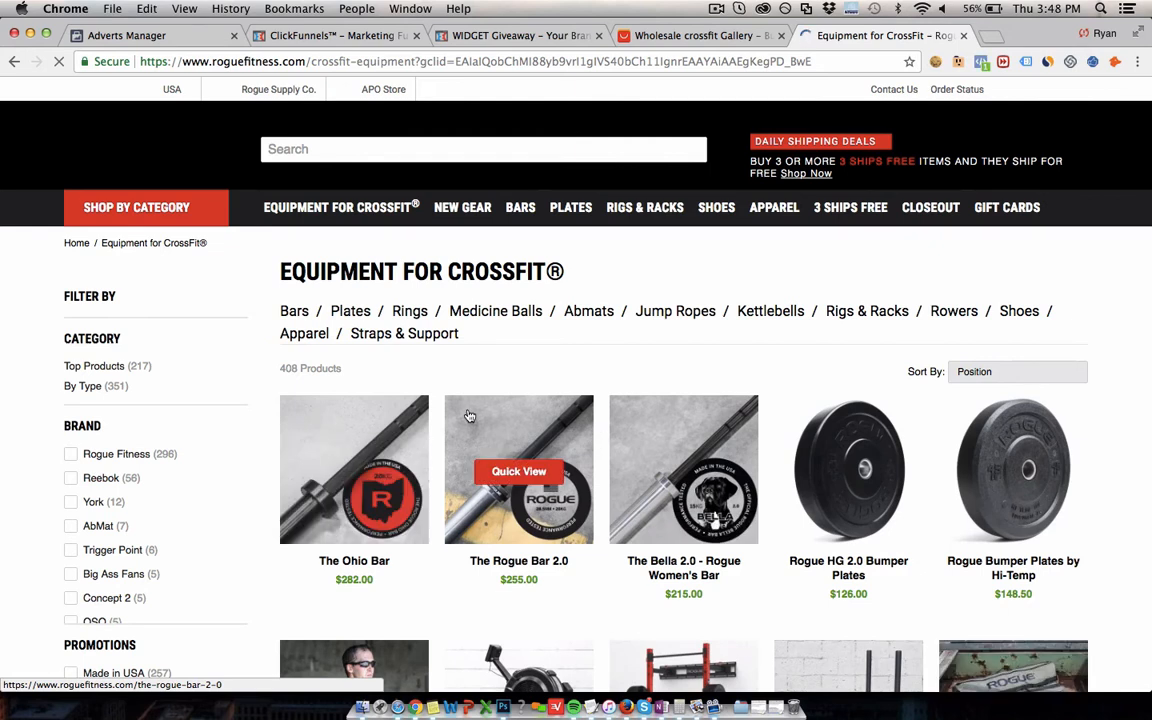
{"action": "scroll", "coordinate": [426, 384], "scroll_direction": "down", "scroll_amount": 1}
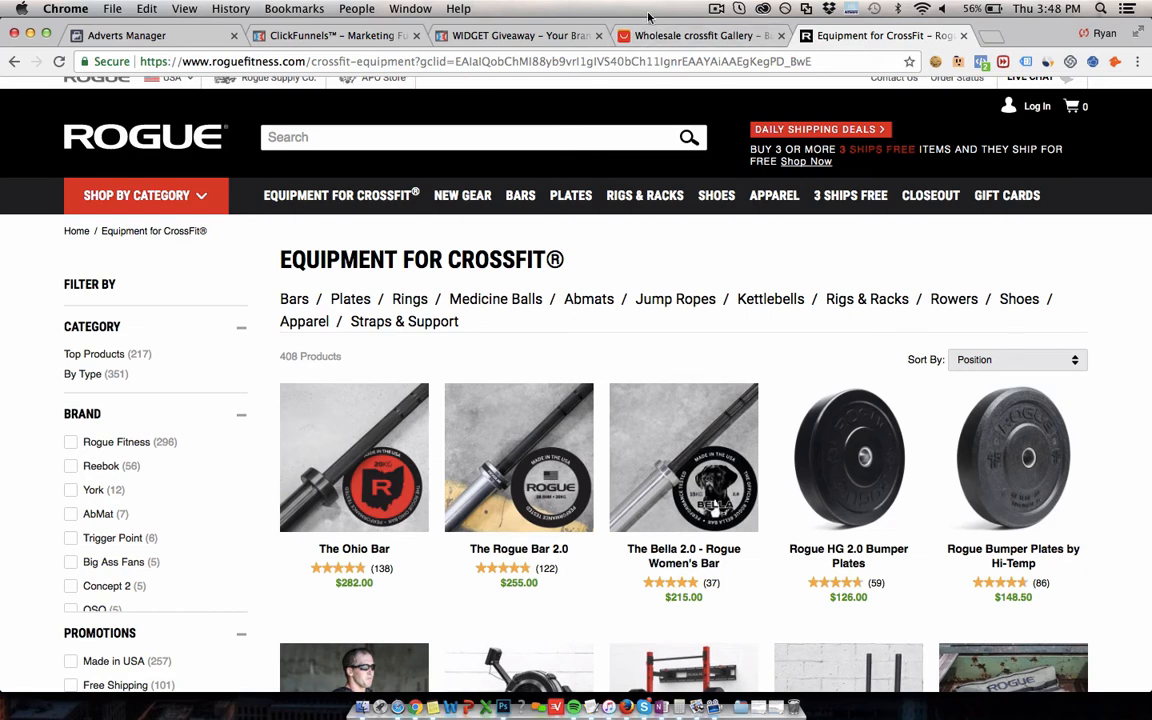
{"action": "left_click", "coordinate": [548, 38]}
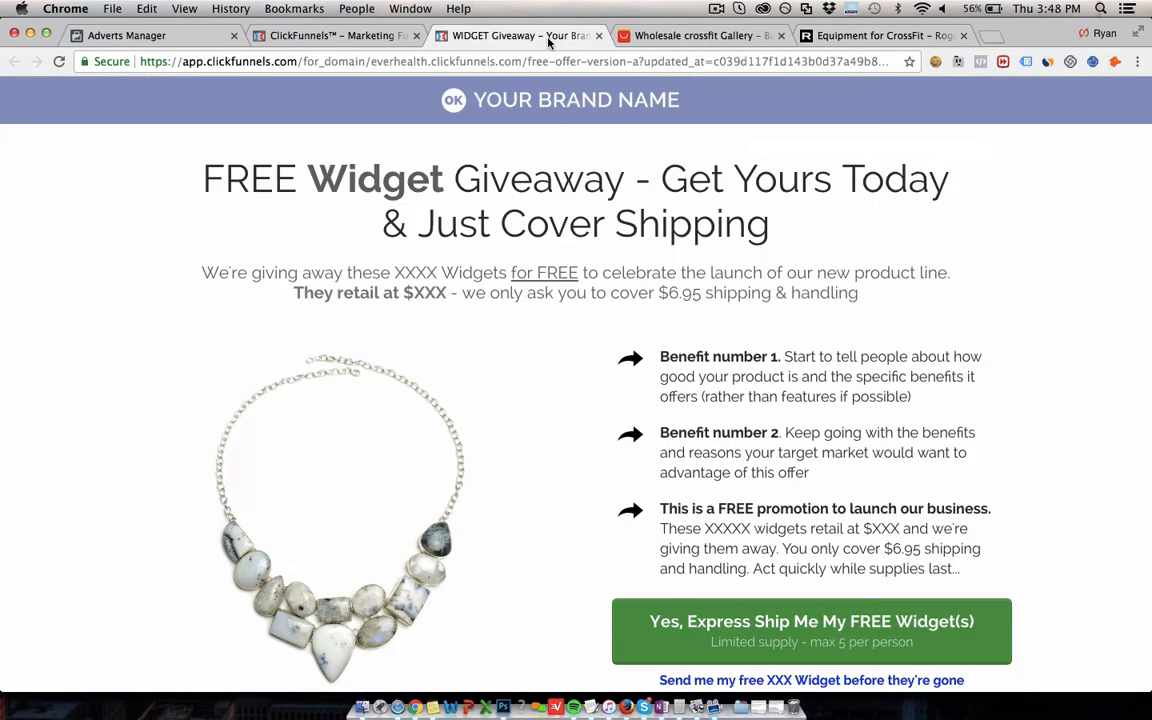
Return to Adverts Manager and replace the CrossFit interest in detailed targeting with Rogue Fitness
{"action": "left_click", "coordinate": [172, 38]}
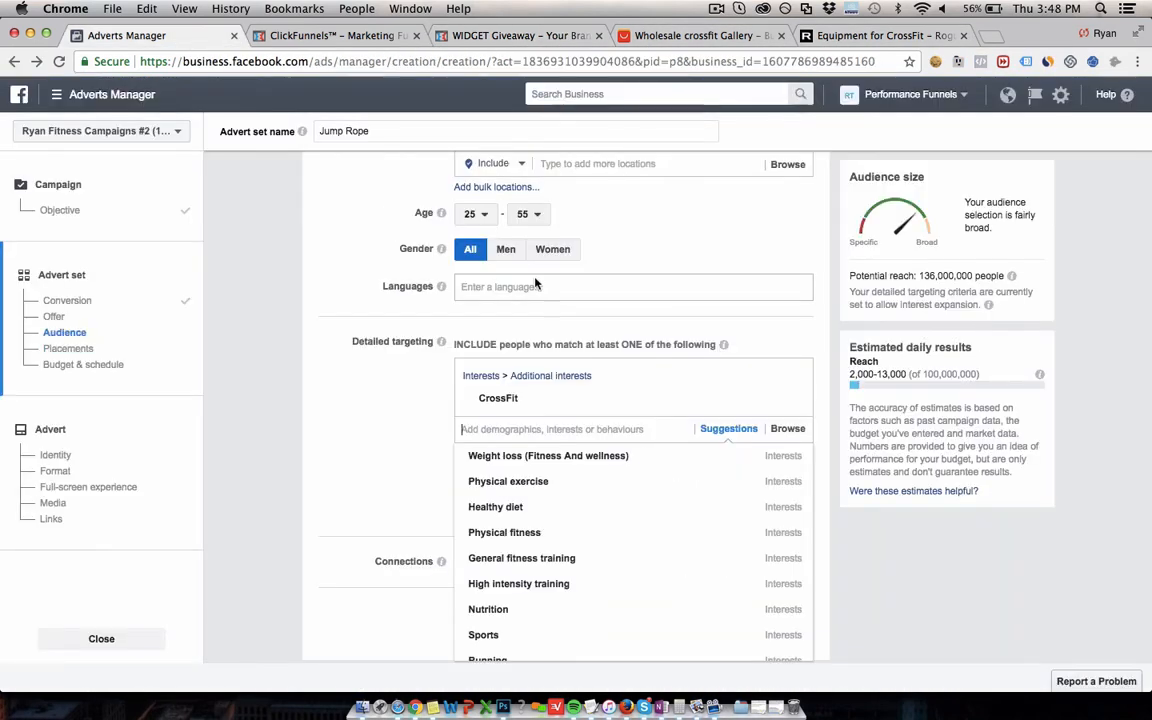
{"action": "left_click", "coordinate": [790, 403]}
{"action": "left_click", "coordinate": [654, 371]}
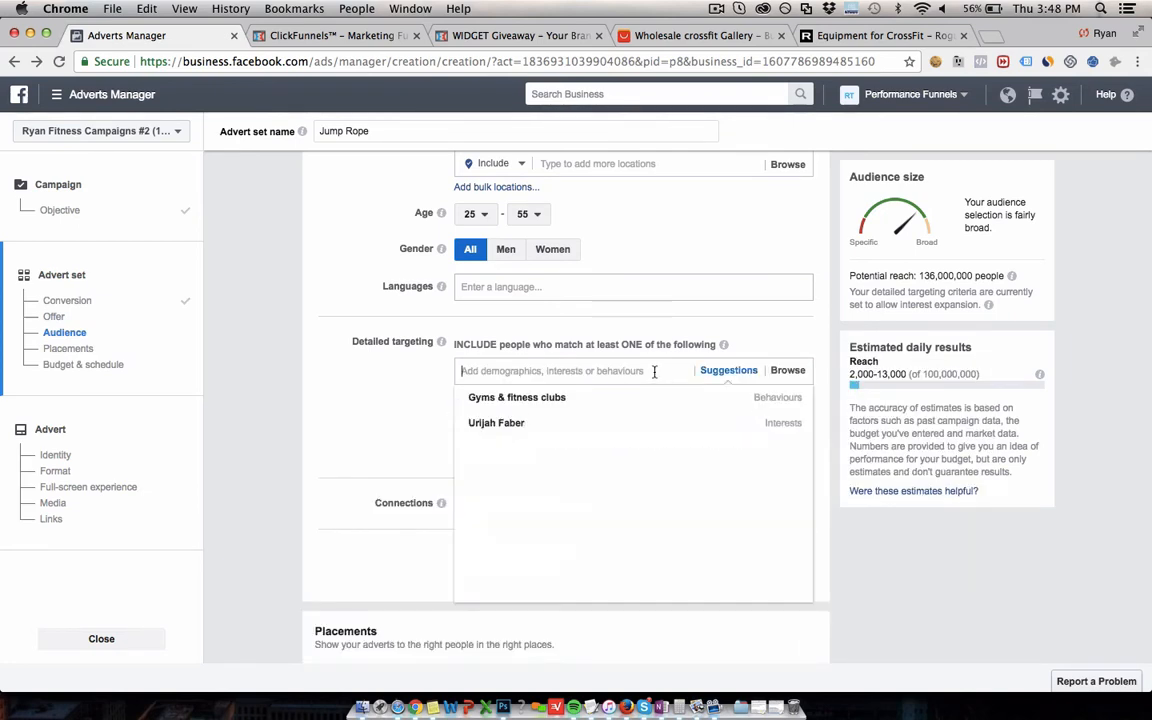
{"action": "type", "text": "rogue"}
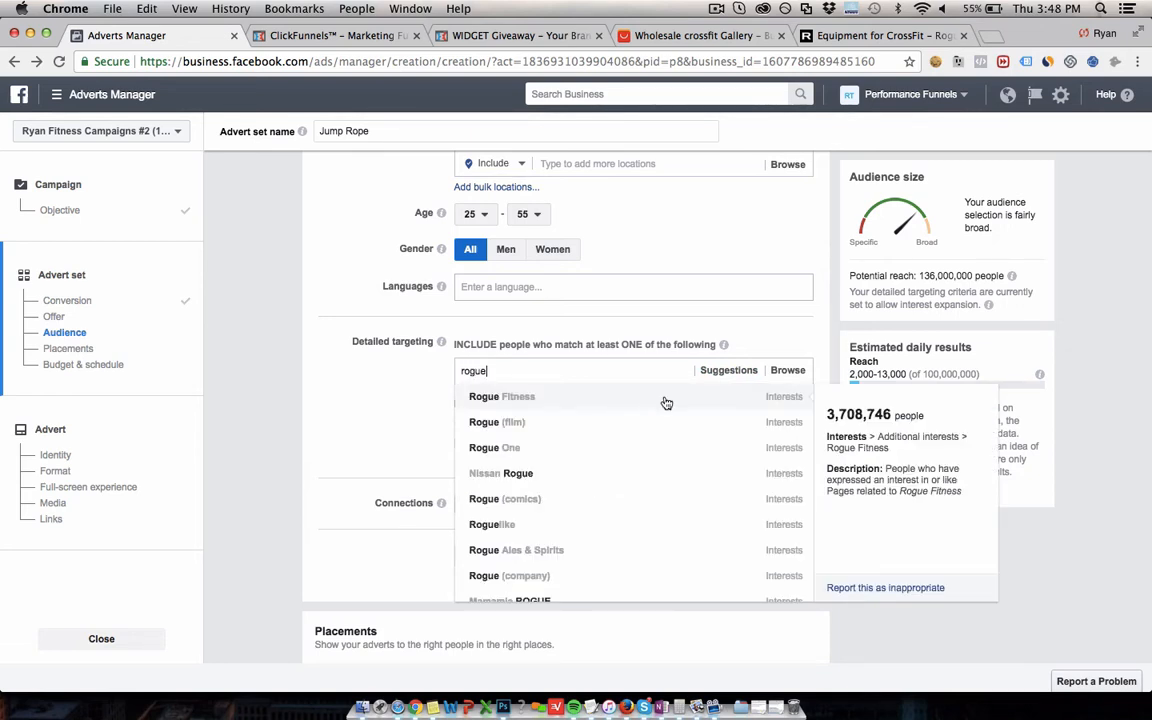
{"action": "left_click", "coordinate": [655, 397]}
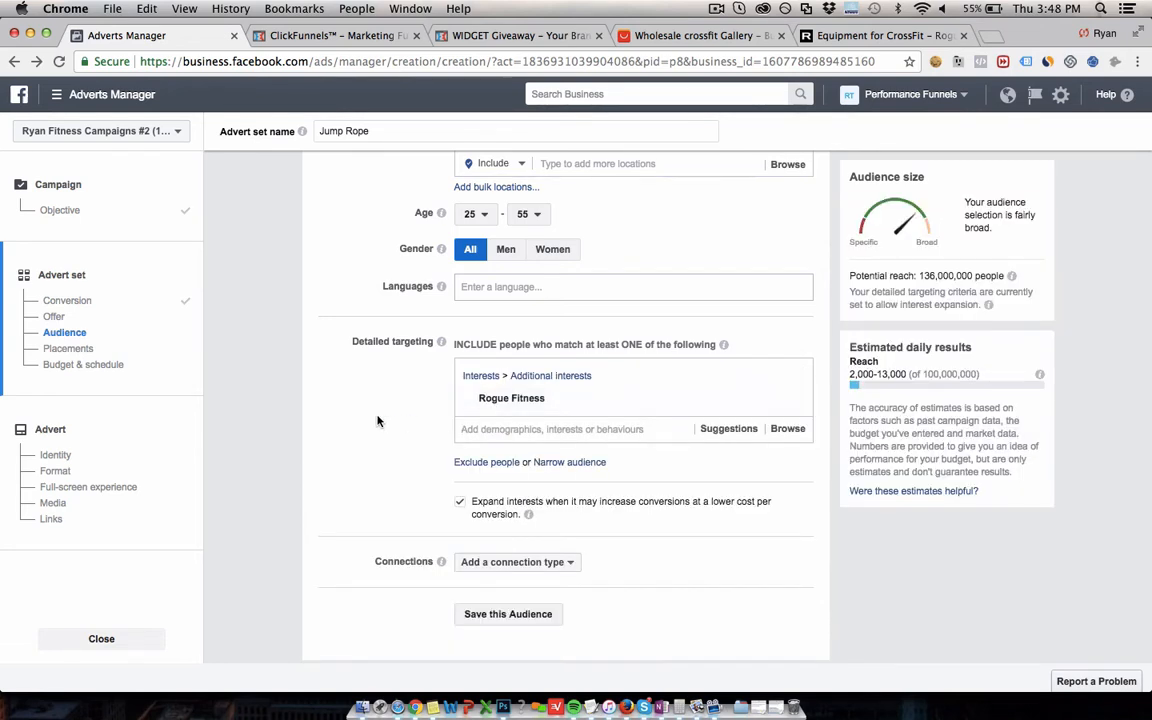
Turn off expanding interests for lower-cost conversions in the Jump Rope advert set's detailed targeting
{"action": "left_click", "coordinate": [461, 505]}
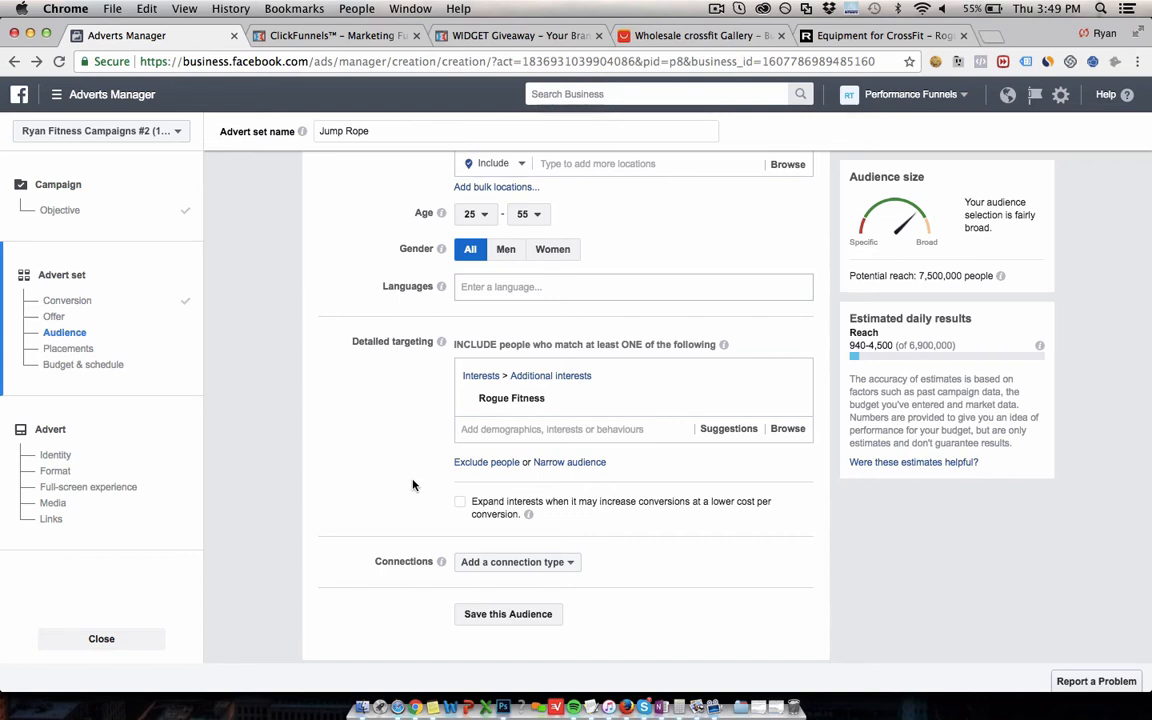
{"action": "scroll", "coordinate": [413, 485], "scroll_direction": "down", "scroll_amount": 1}
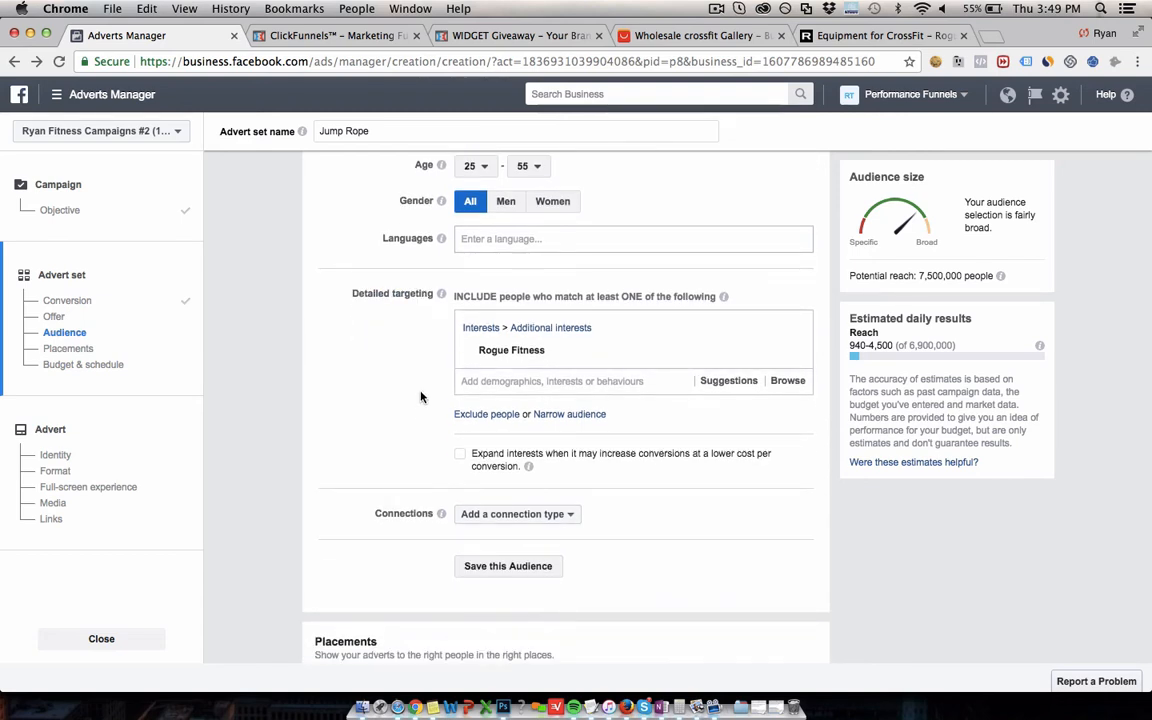
Check the Rogue Fitness interest's details and its related suggestions, including WOD Nation, without adding any
{"action": "mouse_move", "coordinate": [522, 353]}
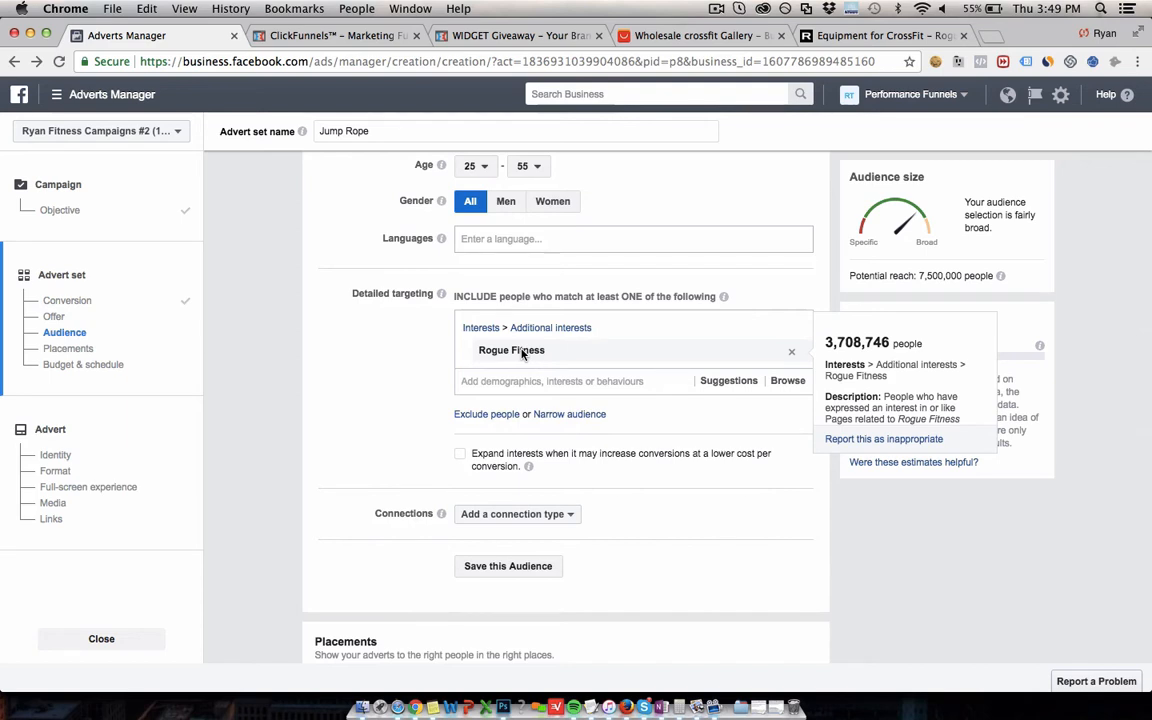
{"action": "left_click", "coordinate": [518, 381]}
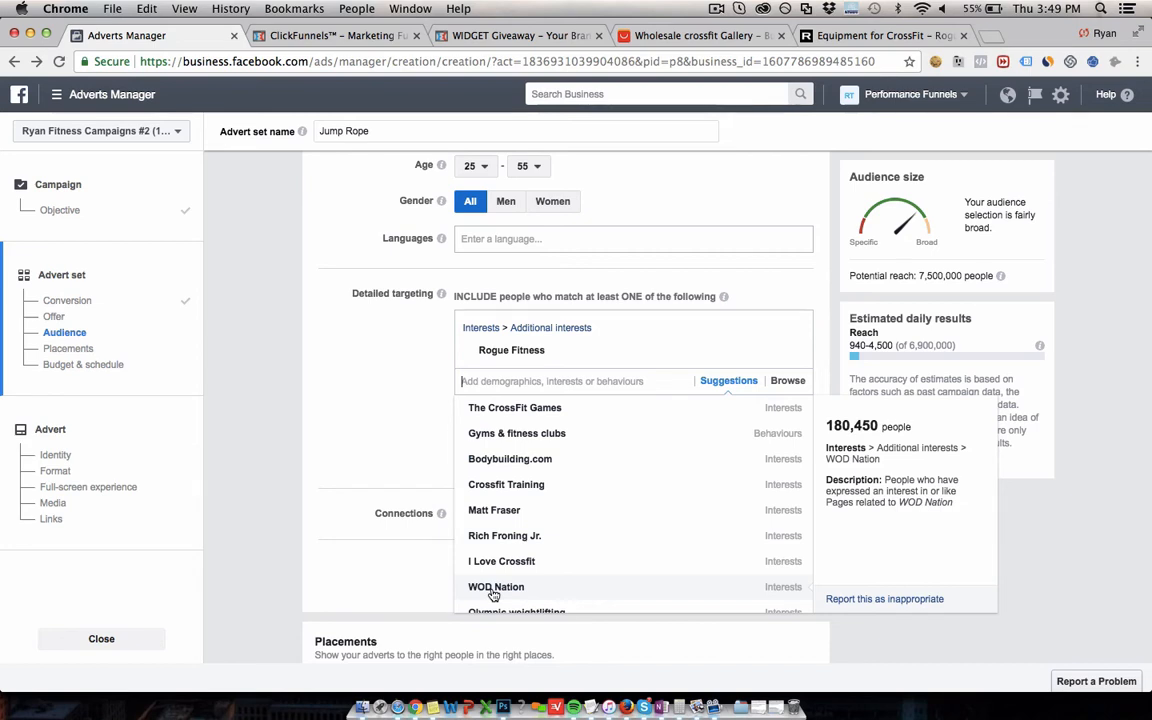
{"action": "left_click", "coordinate": [353, 343]}
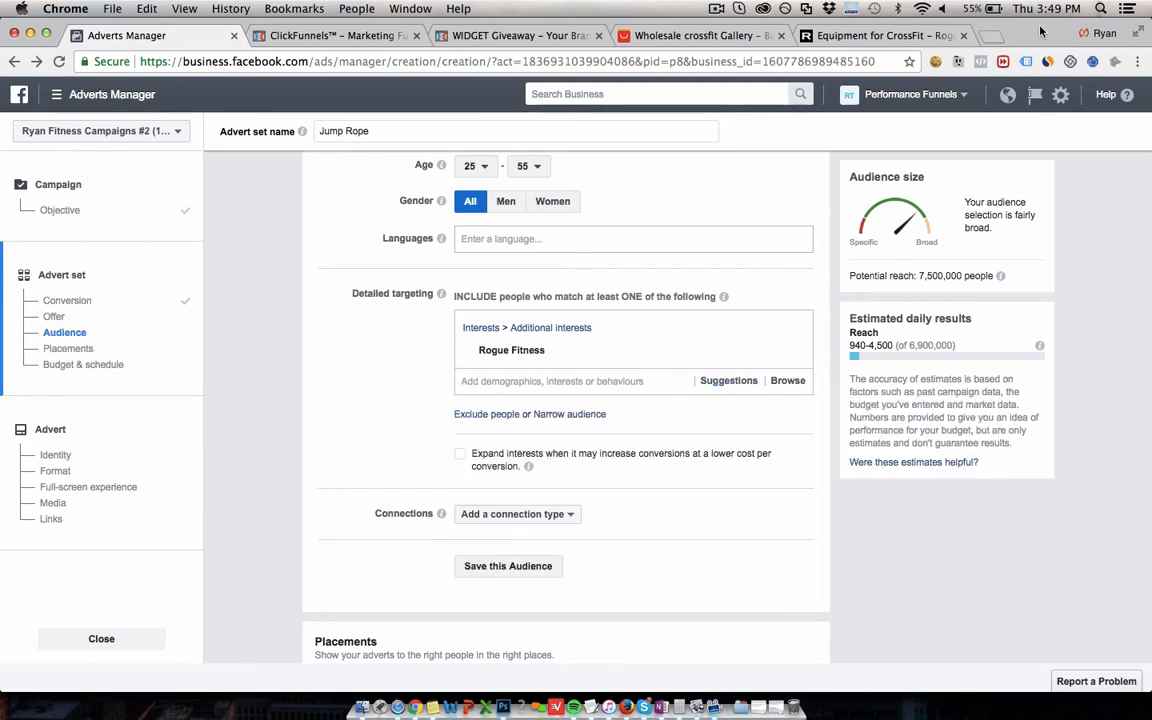
Search Google for "wod nation" in a new browser tab and open the WOD Nation website
{"action": "key", "text": "super+t"}
{"action": "type", "text": "wod nation"}
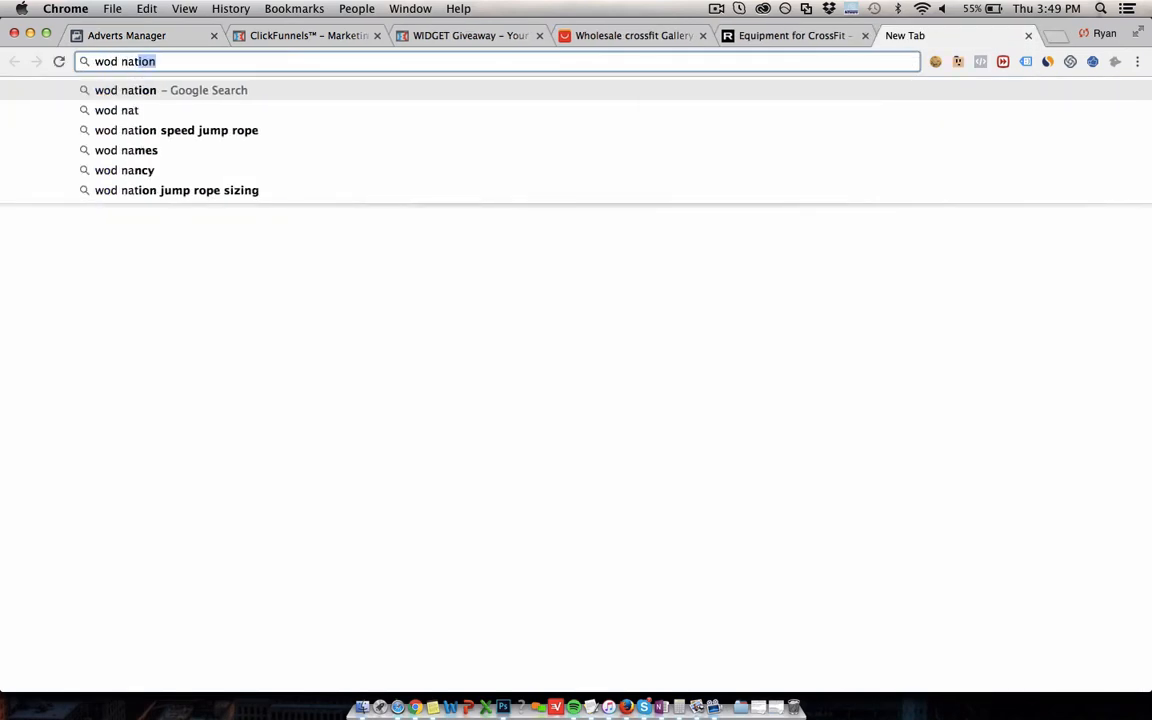
{"action": "key", "text": "Return"}
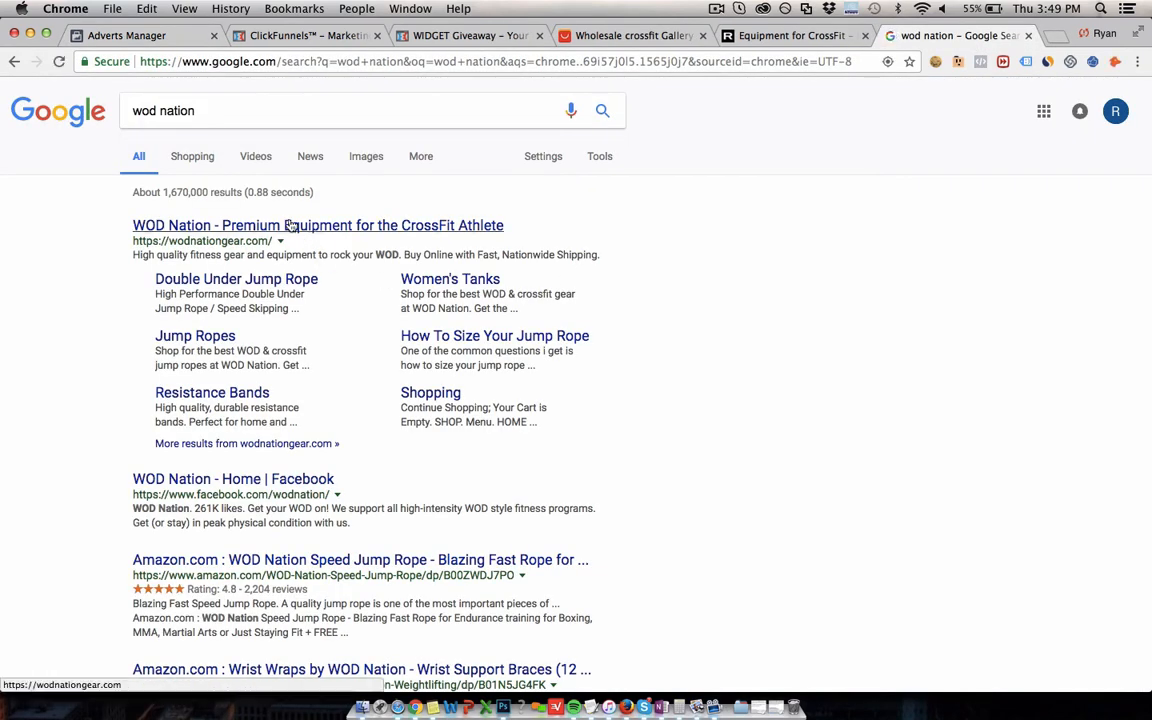
{"action": "left_click", "coordinate": [306, 225]}
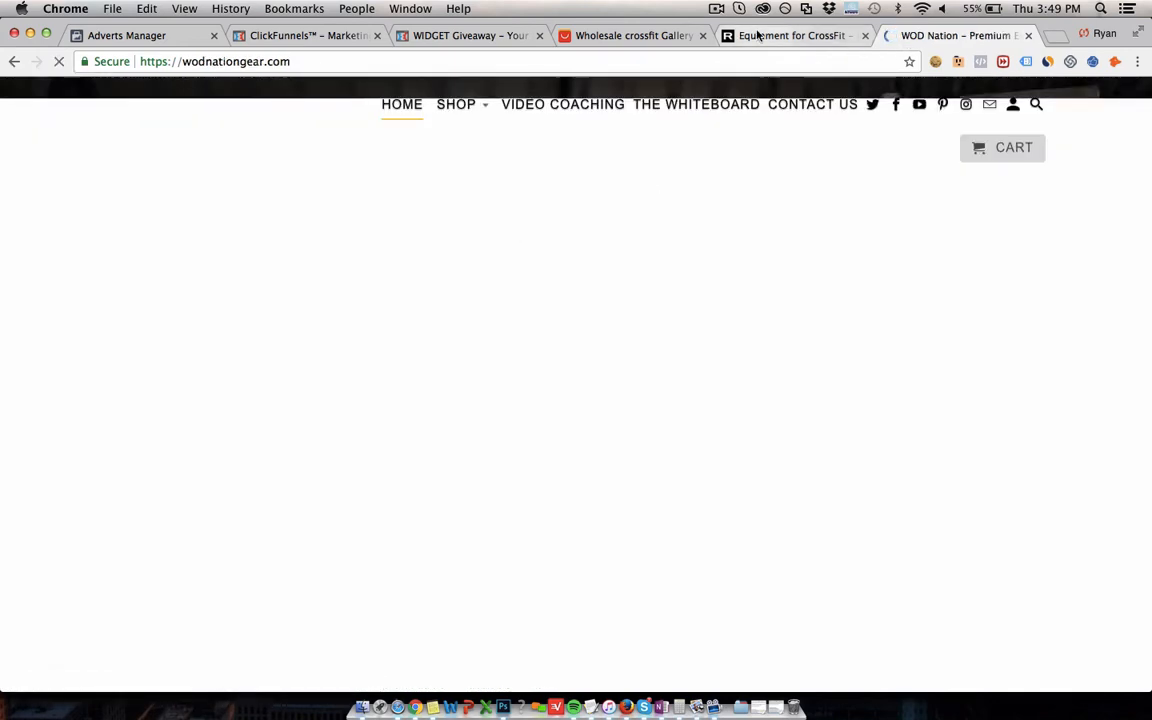
Revisit the Rogue equipment page and the ClickFunnels tabs, ending on the WIDGET Giveaway offer page
{"action": "left_click", "coordinate": [790, 35]}
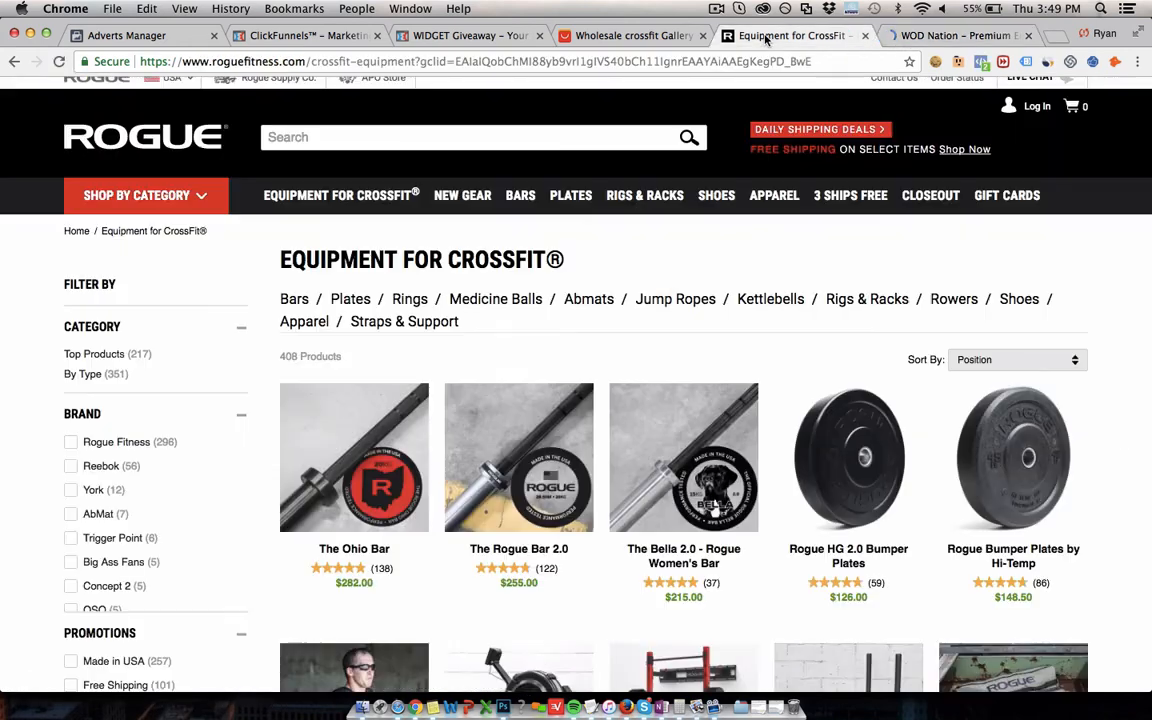
{"action": "left_click", "coordinate": [330, 35]}
{"action": "left_click", "coordinate": [467, 35]}
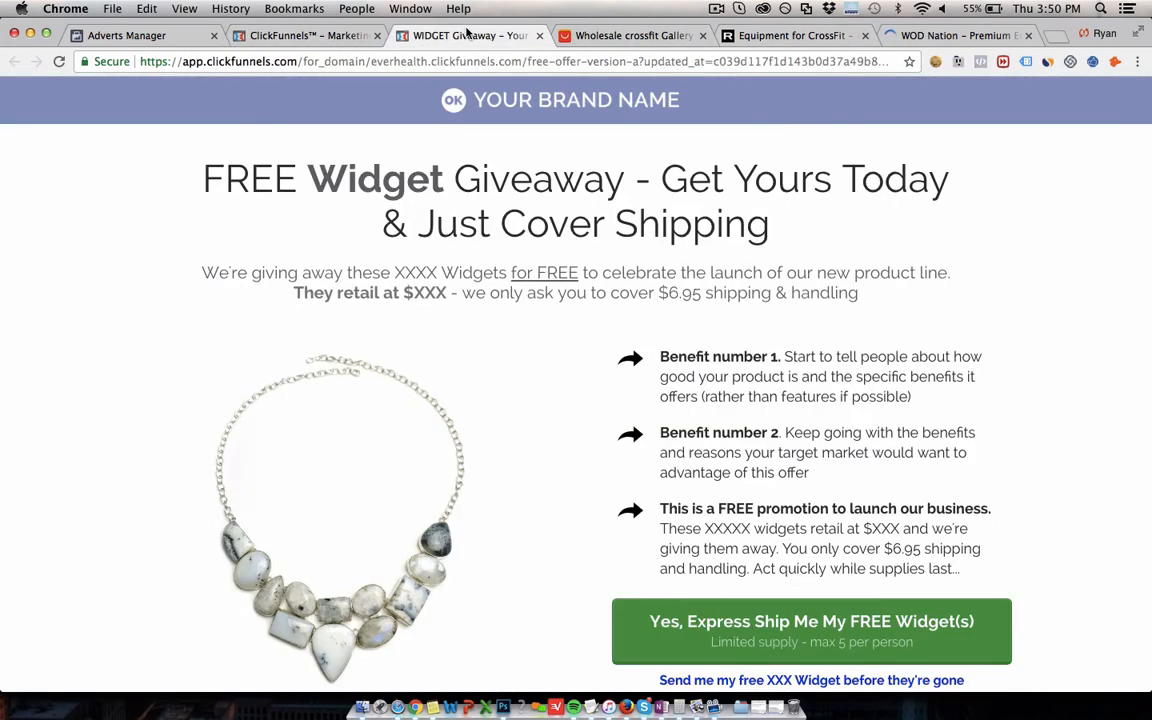
Return to Adverts Manager and review the Jump Rope audience's location, age, gender and detailed targeting settings
{"action": "left_click", "coordinate": [126, 35]}
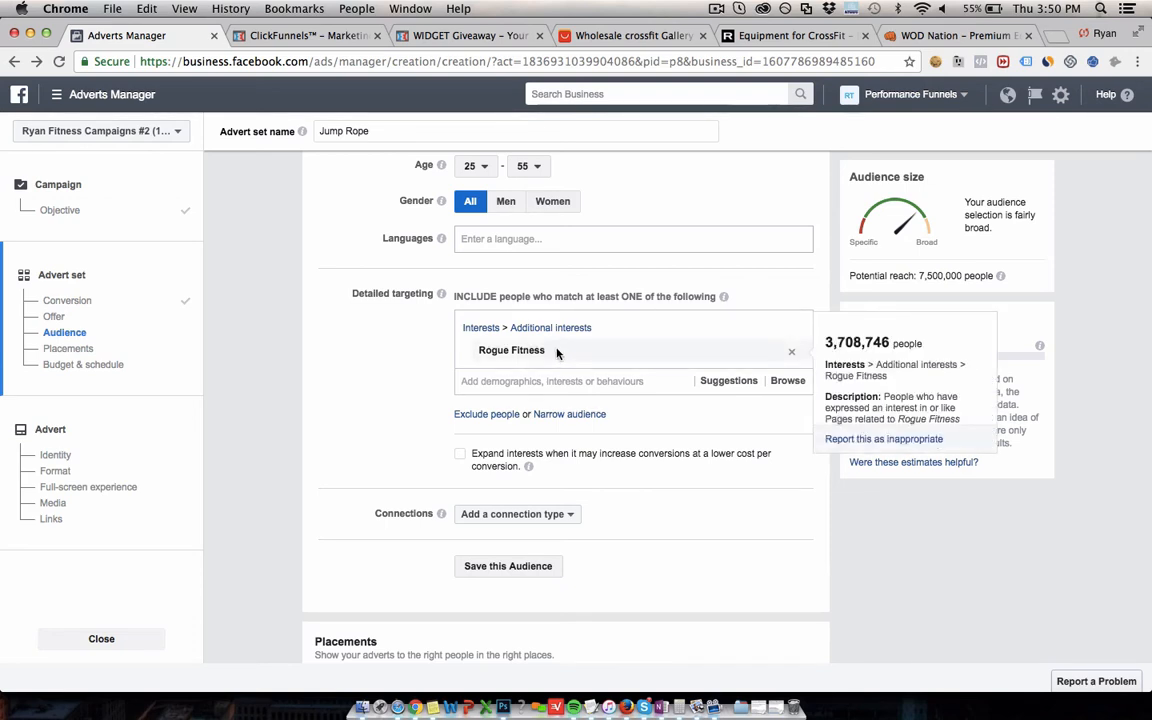
{"action": "mouse_move", "coordinate": [669, 349]}
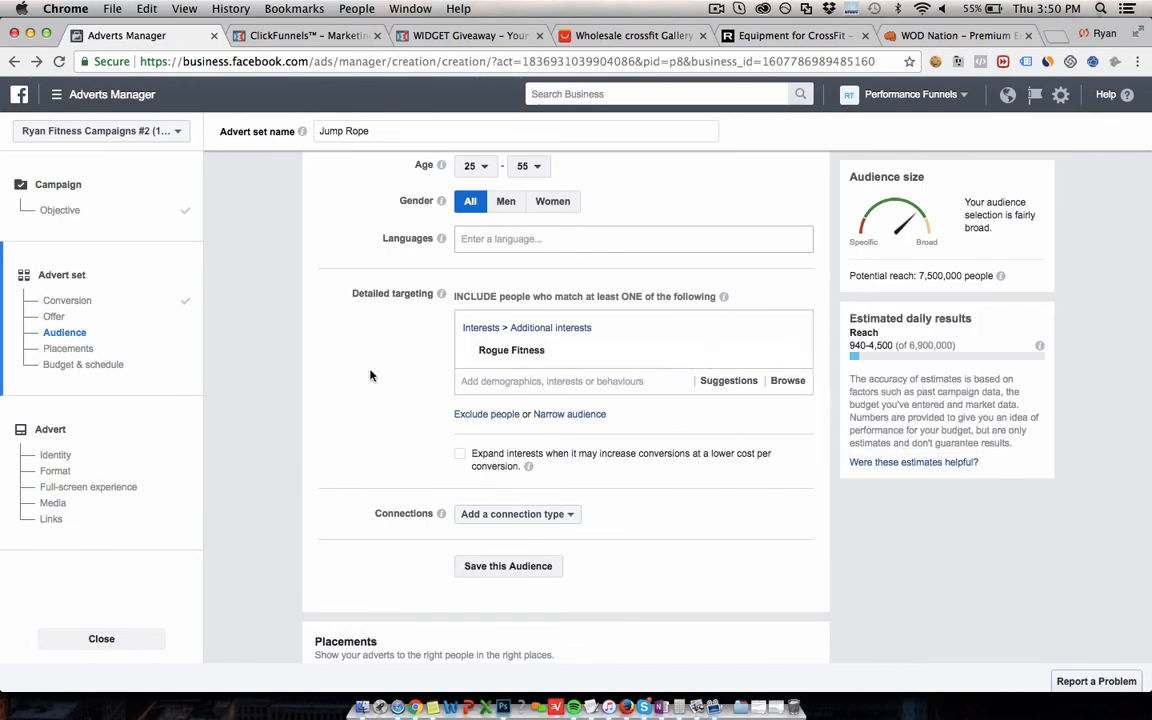
{"action": "scroll", "coordinate": [316, 395], "scroll_direction": "up", "scroll_amount": 8}
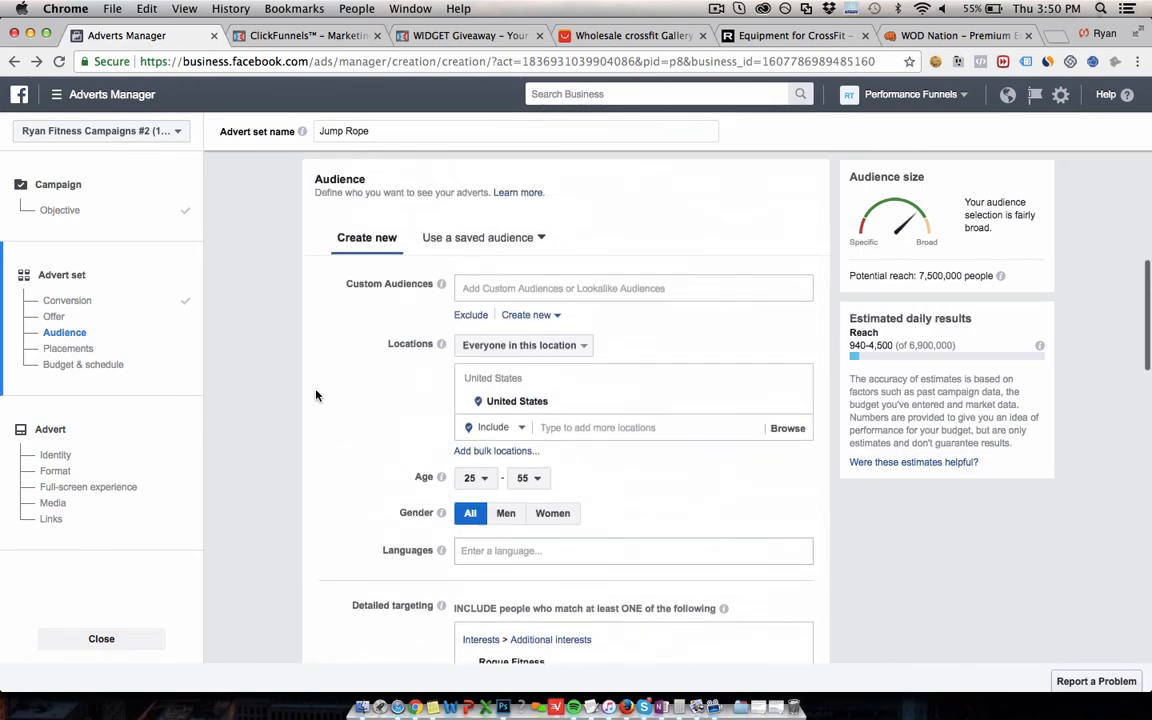
{"action": "scroll", "coordinate": [316, 395], "scroll_direction": "down", "scroll_amount": 4}
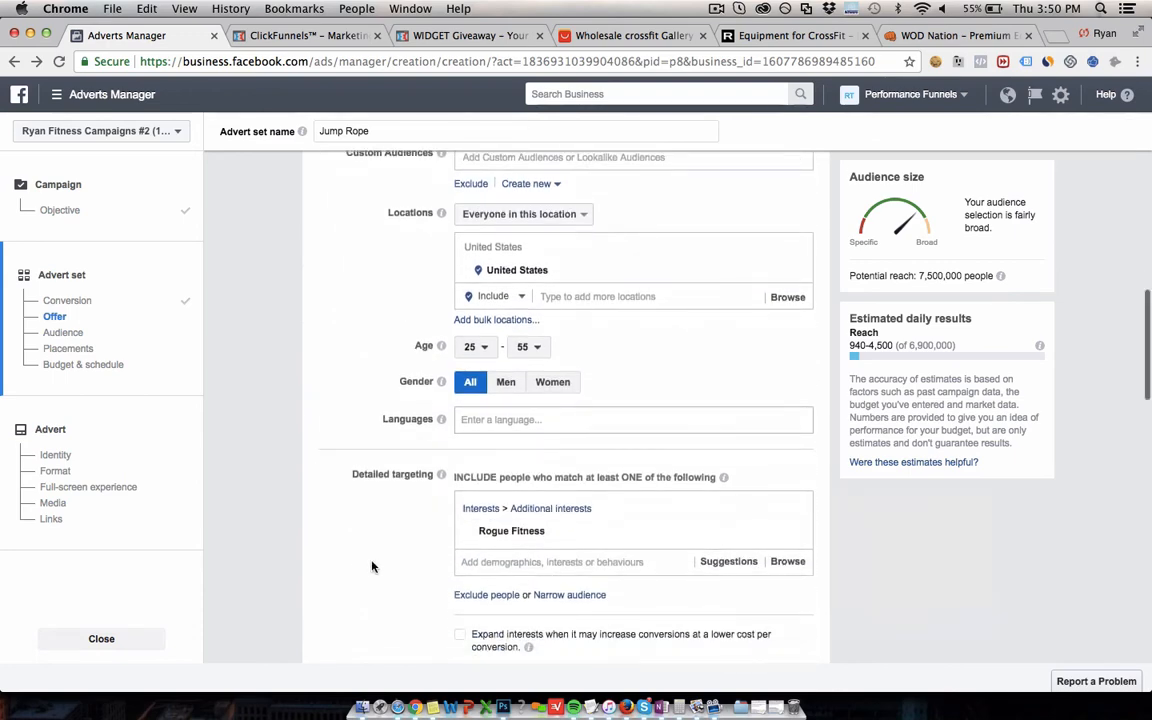
{"action": "scroll", "coordinate": [372, 567], "scroll_direction": "up", "scroll_amount": 1}
{"action": "scroll", "coordinate": [372, 567], "scroll_direction": "down", "scroll_amount": 2}
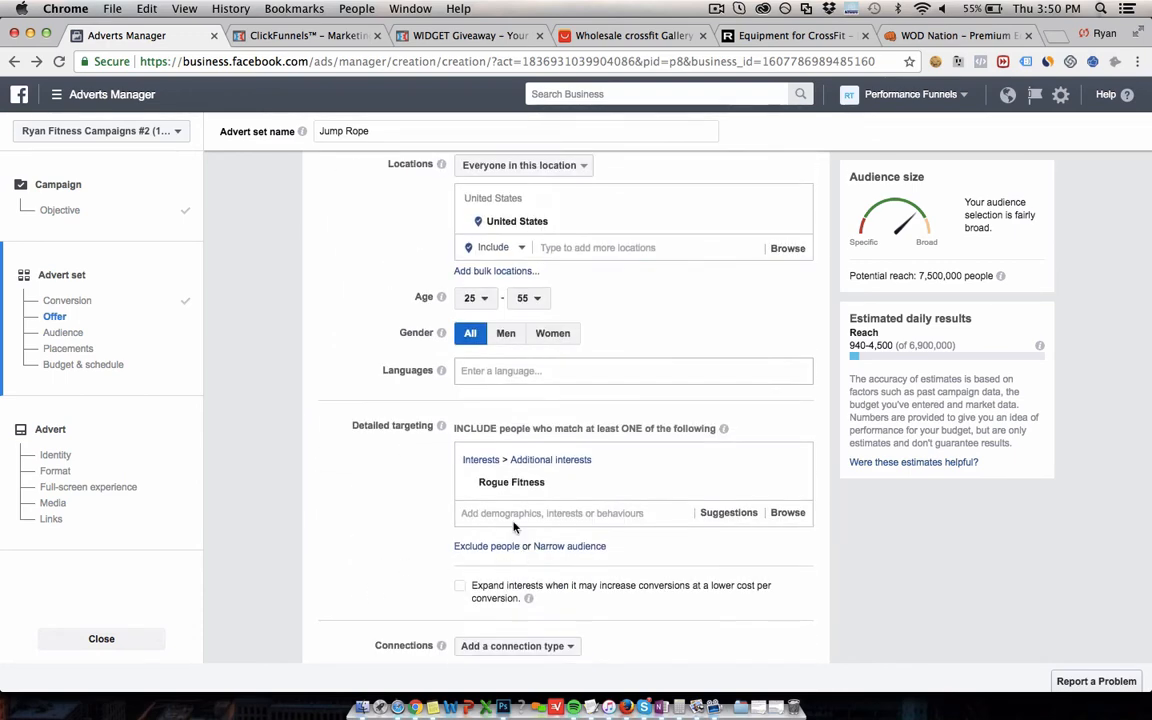
Add the WOD Nation interest to the Jump Rope advert set's detailed targeting and remove Rogue Fitness from it
{"action": "mouse_move", "coordinate": [514, 488]}
{"action": "left_click", "coordinate": [484, 513]}
{"action": "type", "text": "wod nation"}
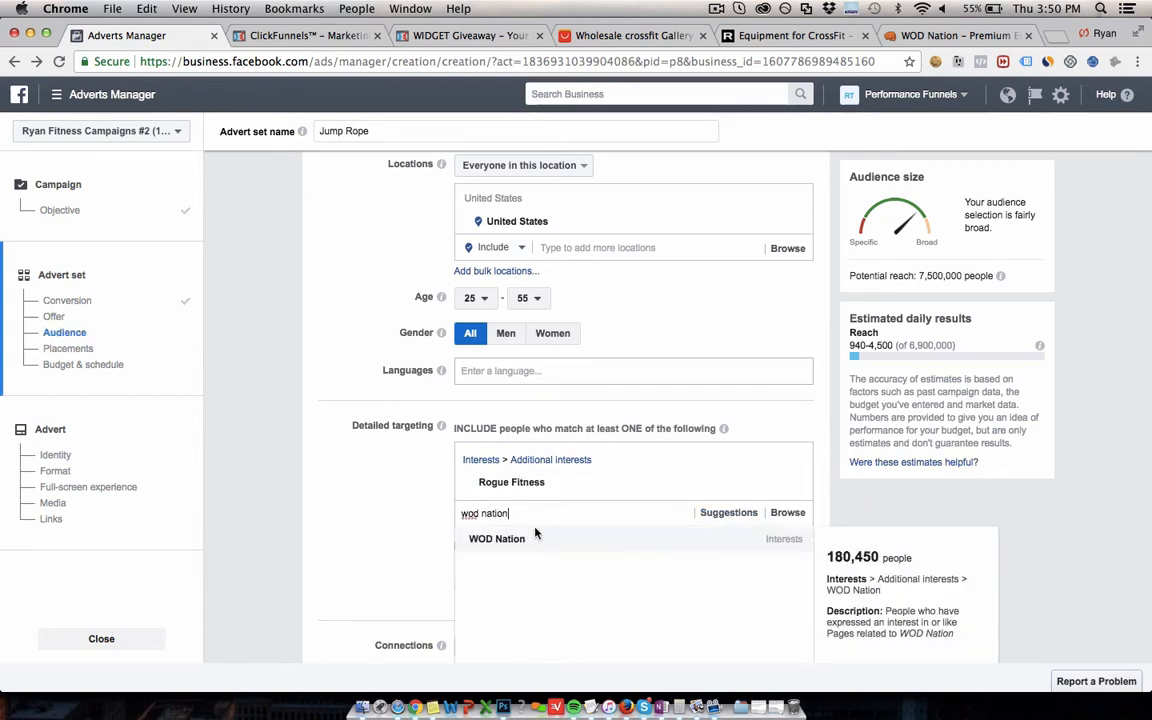
{"action": "left_click", "coordinate": [578, 538]}
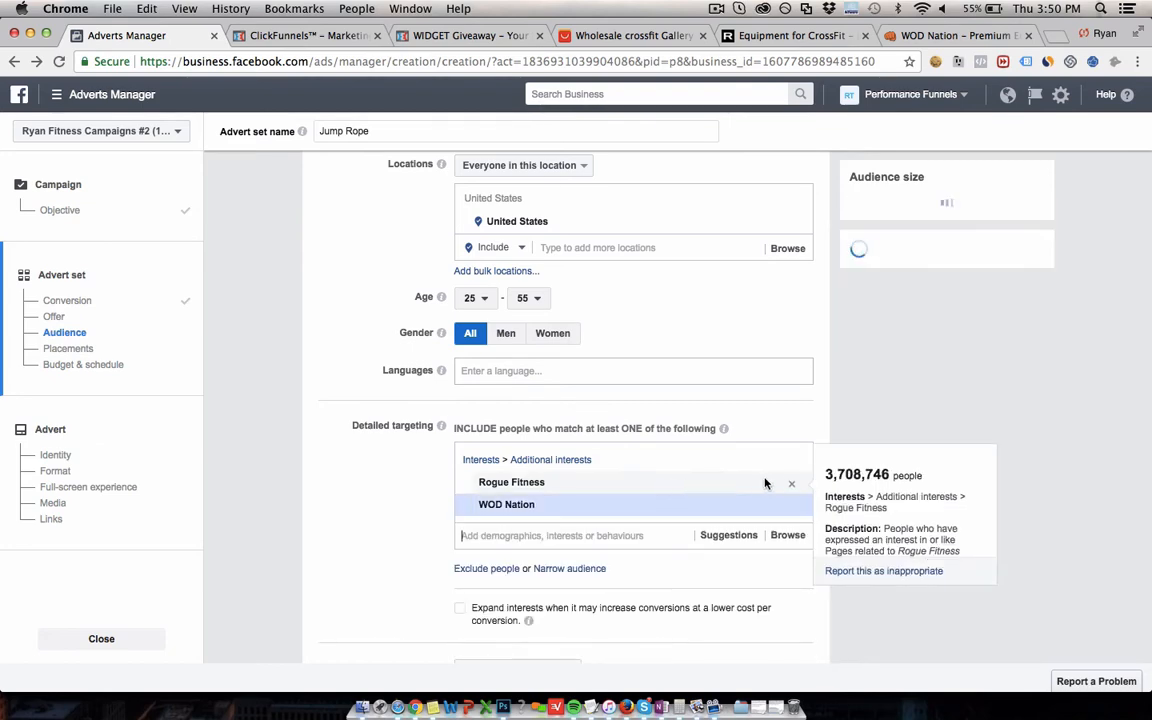
{"action": "left_click", "coordinate": [791, 484]}
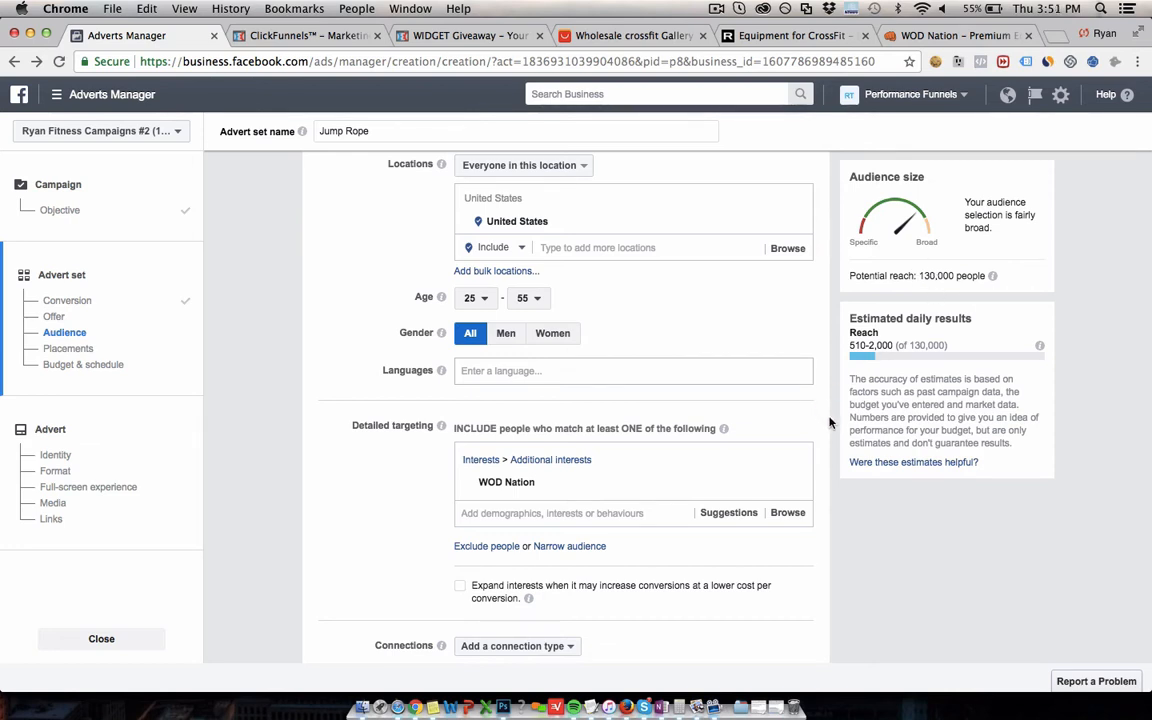
Examine the WOD Nation interest and its related suggestions, such as WOD SuperStore, WOD ADDICTION and The Box Magazine, without adding any
{"action": "mouse_move", "coordinate": [577, 492]}
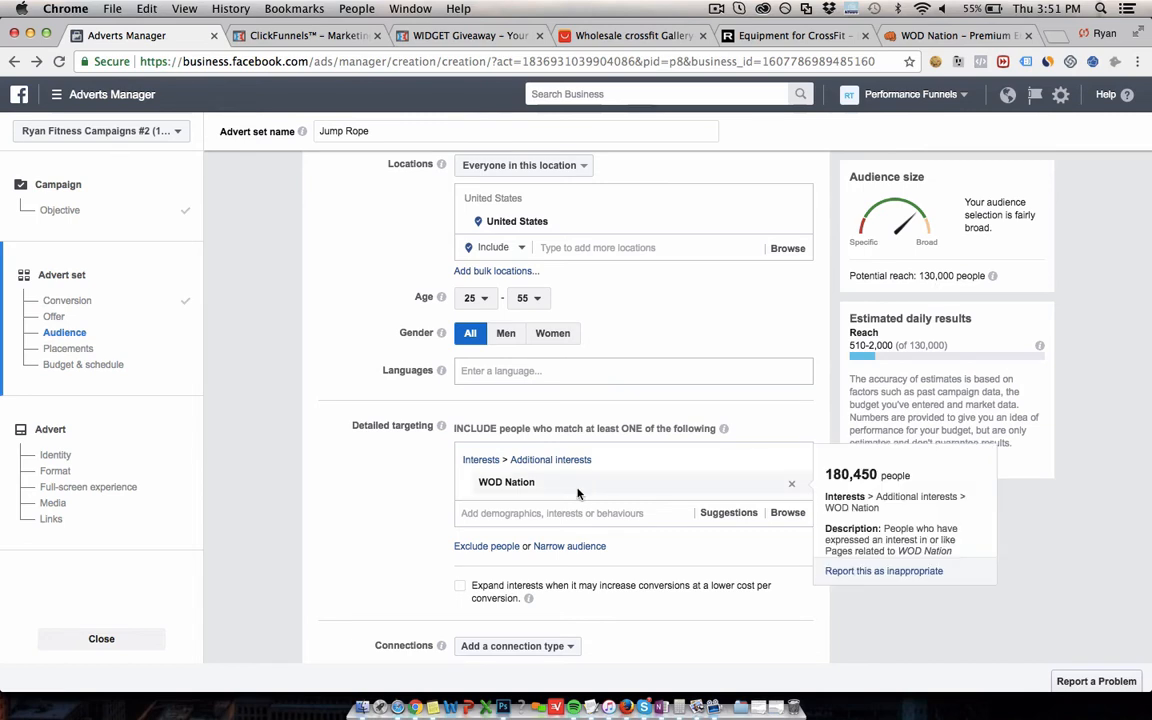
{"action": "scroll", "coordinate": [387, 529], "scroll_direction": "down", "scroll_amount": 1}
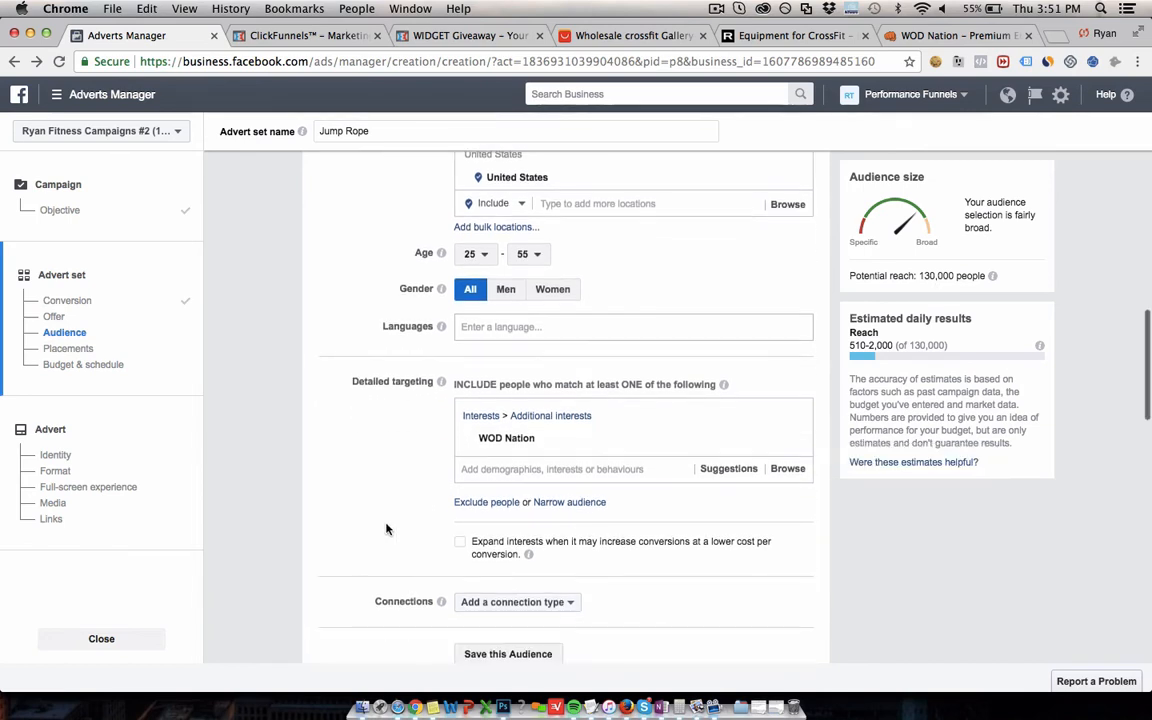
{"action": "left_click", "coordinate": [514, 469]}
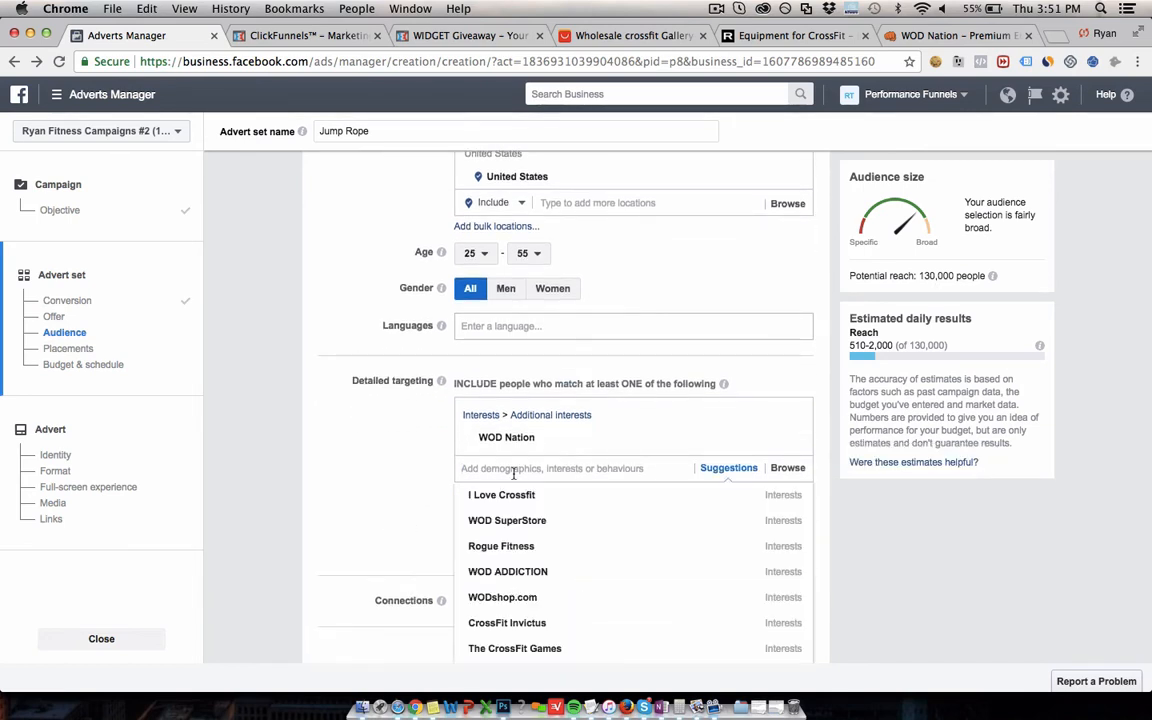
{"action": "mouse_move", "coordinate": [580, 527]}
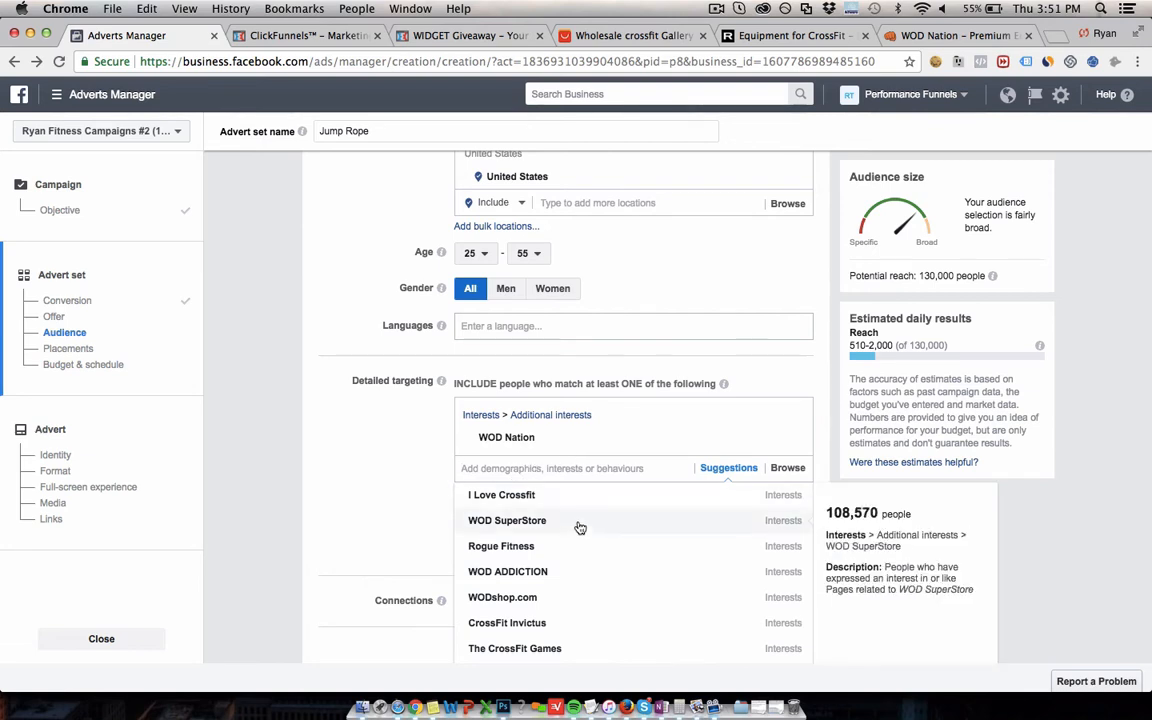
{"action": "mouse_move", "coordinate": [580, 584]}
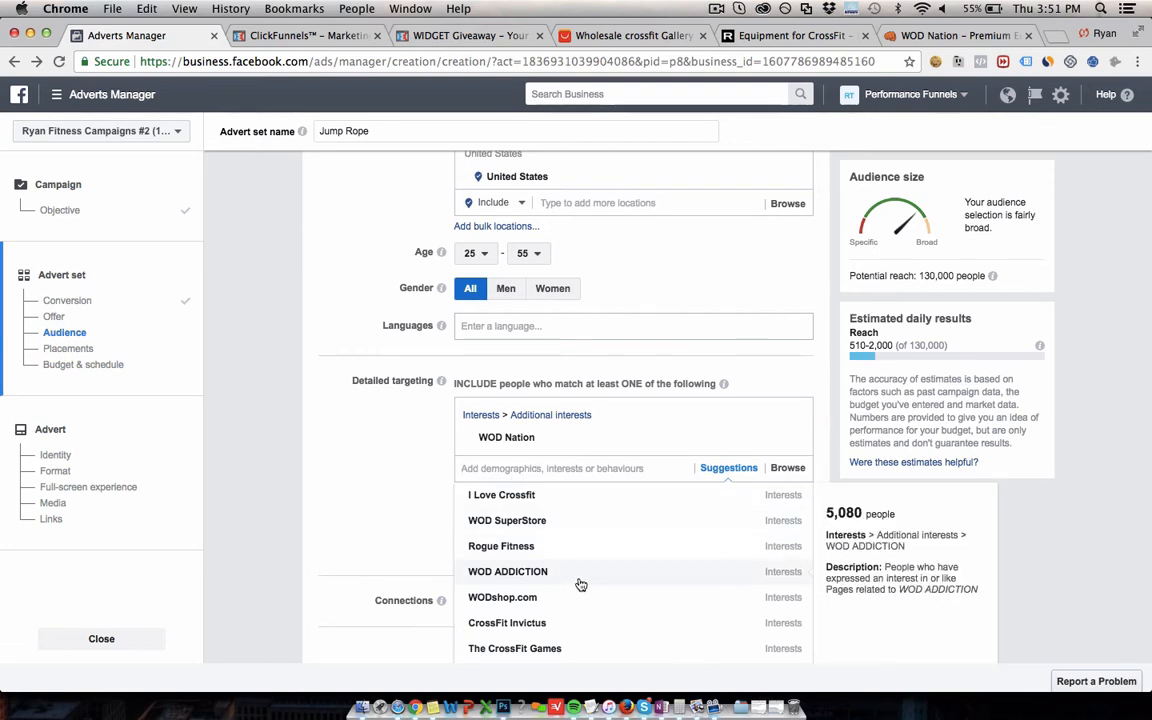
{"action": "mouse_move", "coordinate": [576, 607]}
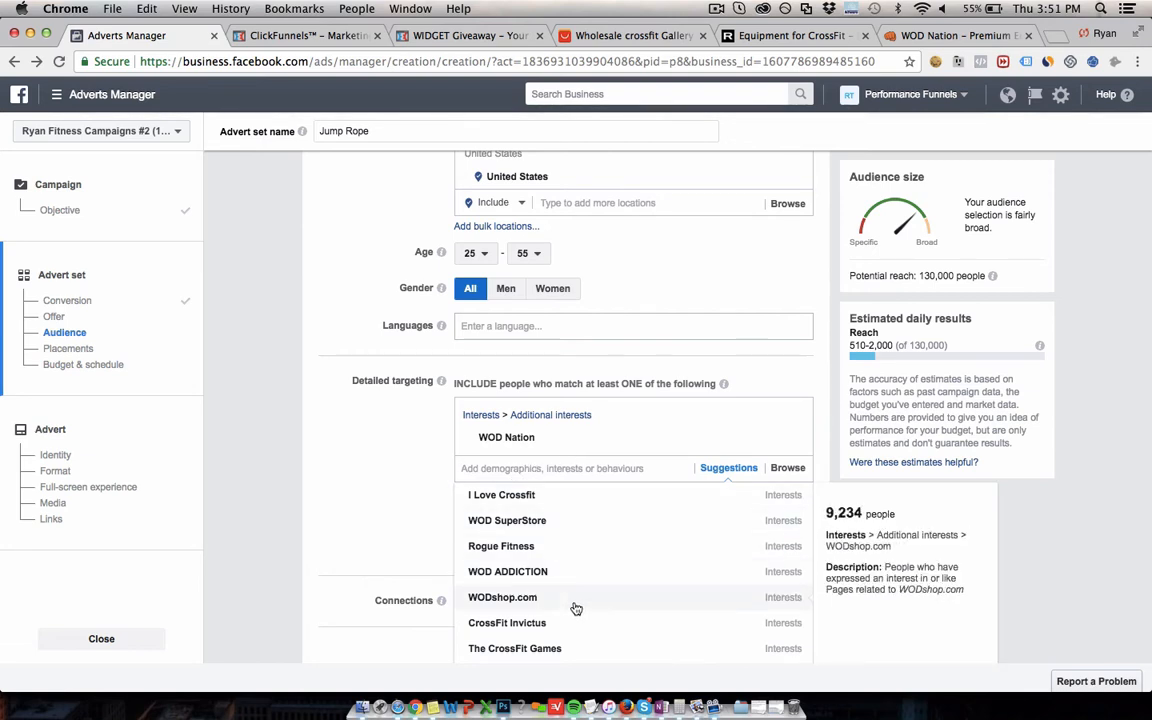
{"action": "scroll", "coordinate": [574, 607], "scroll_direction": "down", "scroll_amount": 2}
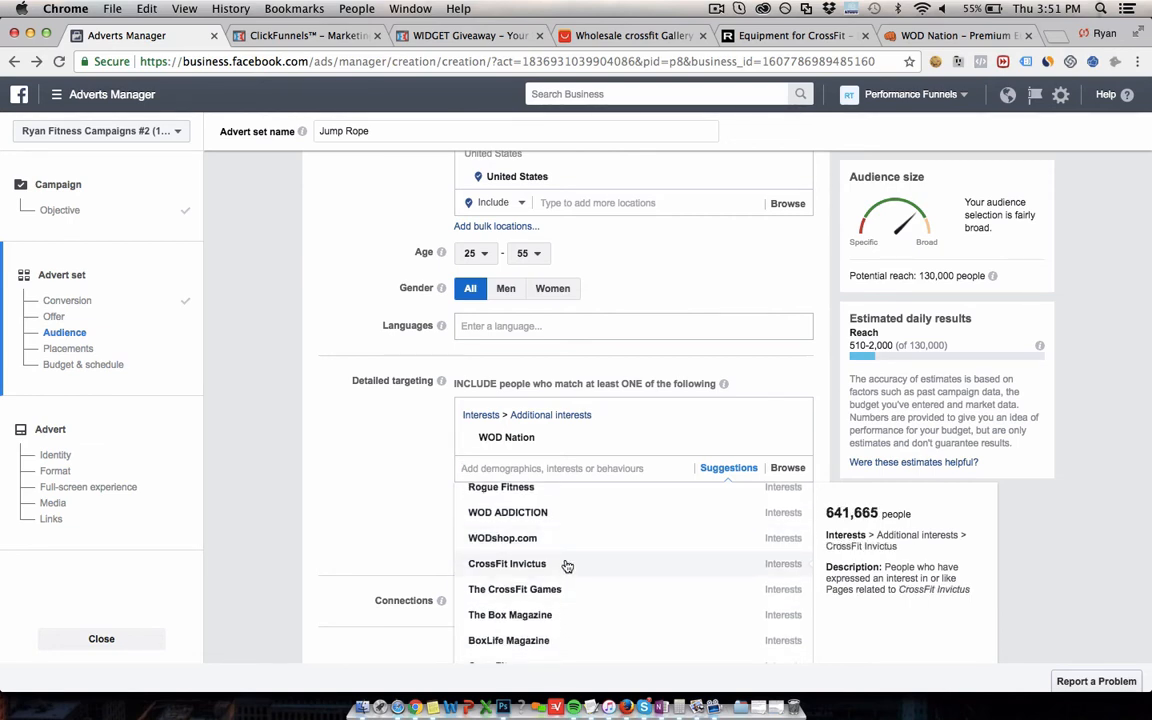
{"action": "scroll", "coordinate": [567, 566], "scroll_direction": "down", "scroll_amount": 1}
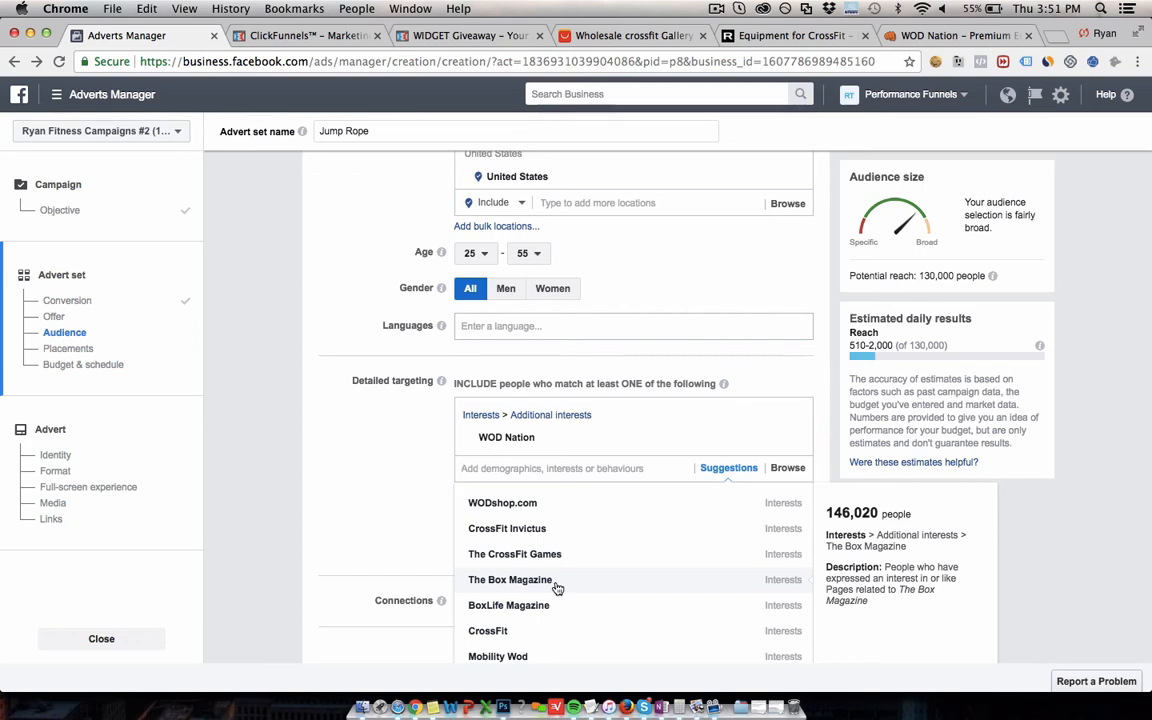
{"action": "scroll", "coordinate": [557, 588], "scroll_direction": "down", "scroll_amount": 1}
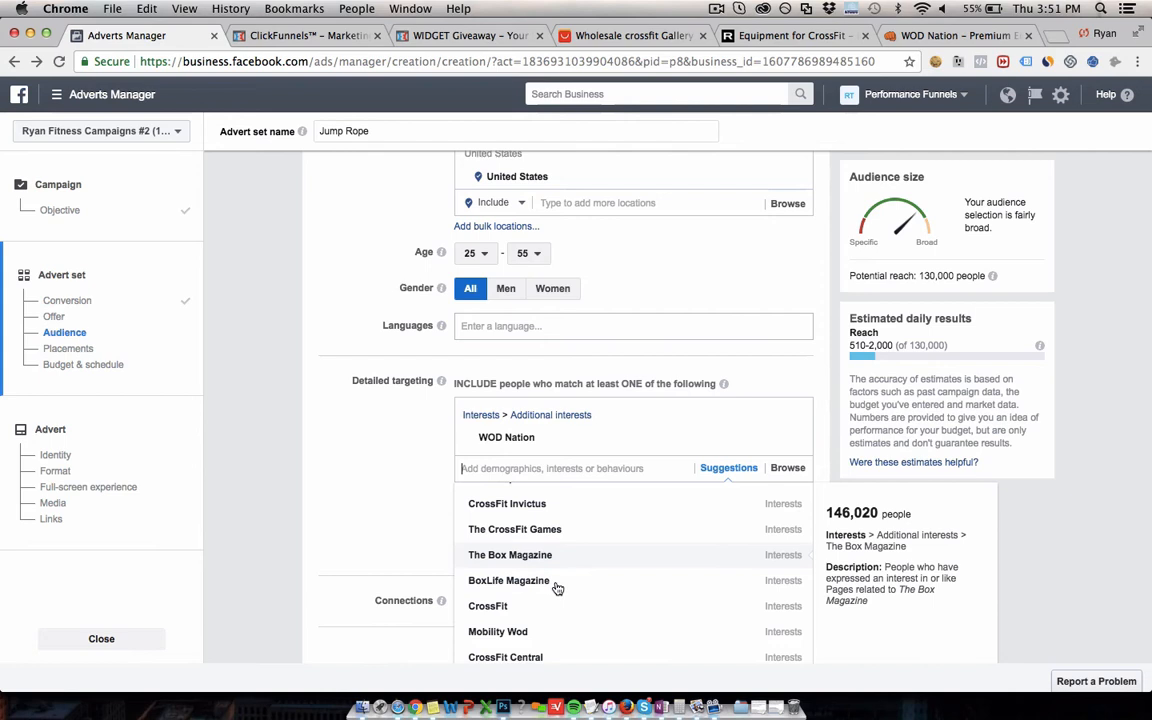
{"action": "left_click", "coordinate": [435, 530]}
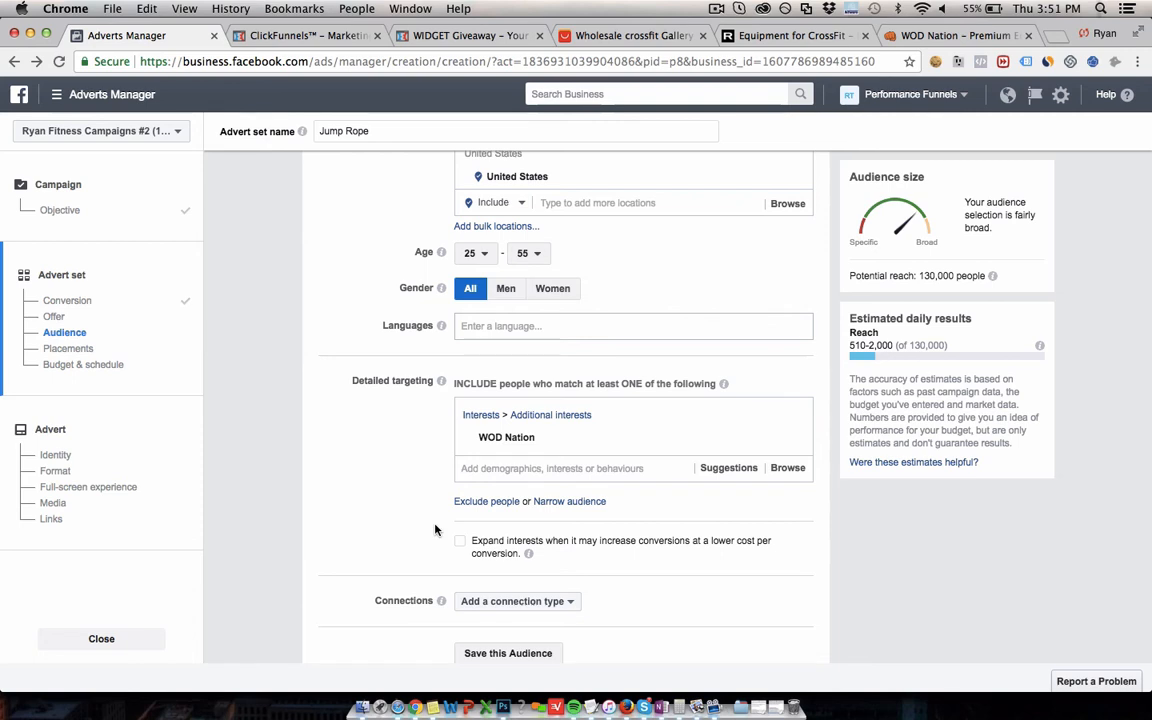
Replace the WOD Nation interest in the detailed targeting with the CrossFit interest
{"action": "mouse_move", "coordinate": [506, 441]}
{"action": "mouse_move", "coordinate": [507, 452]}
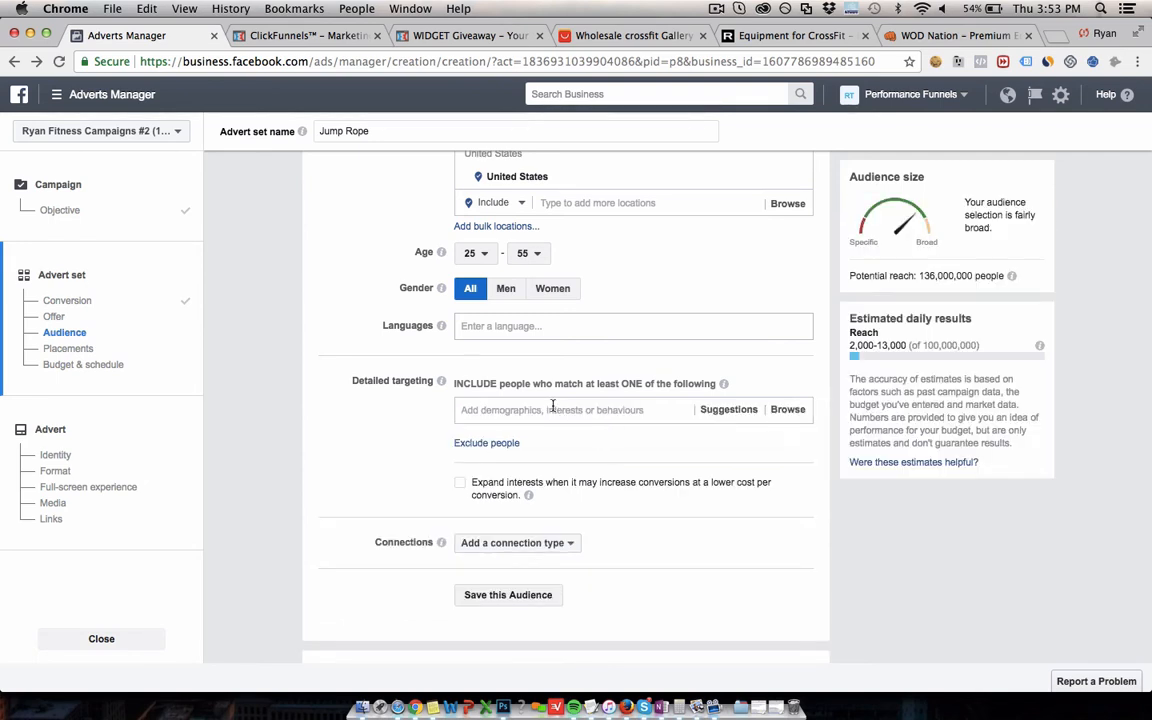
{"action": "left_click", "coordinate": [553, 407]}
{"action": "type", "text": "cross"}
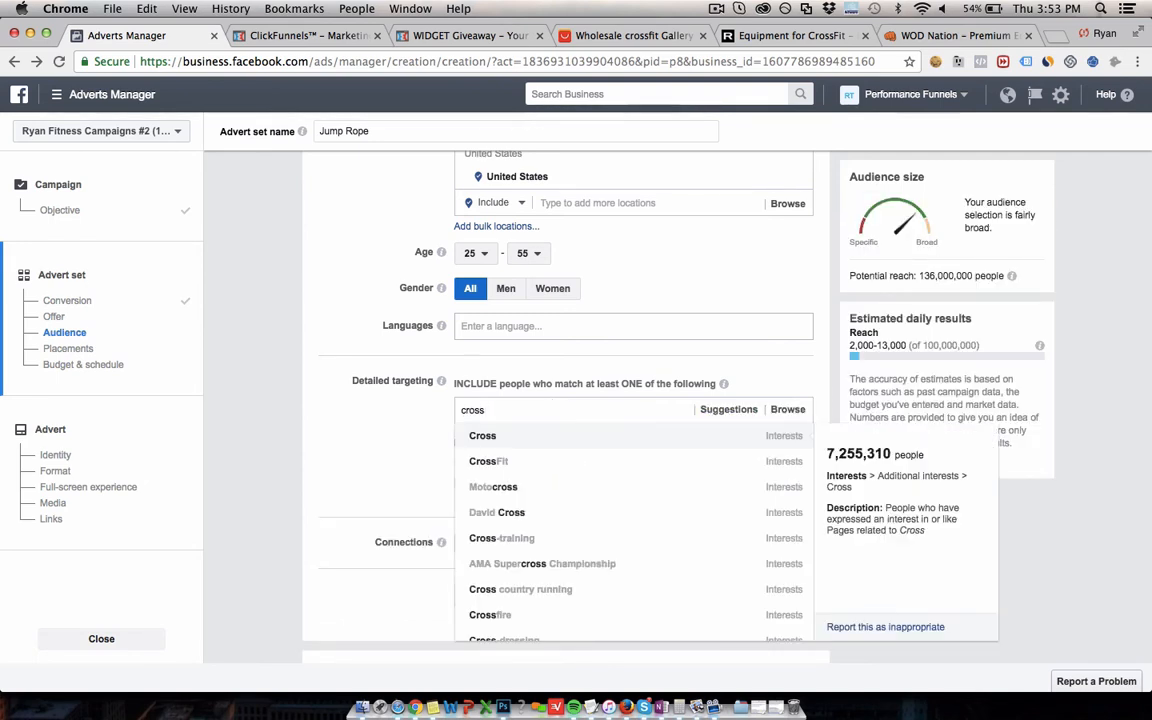
{"action": "type", "text": "fit"}
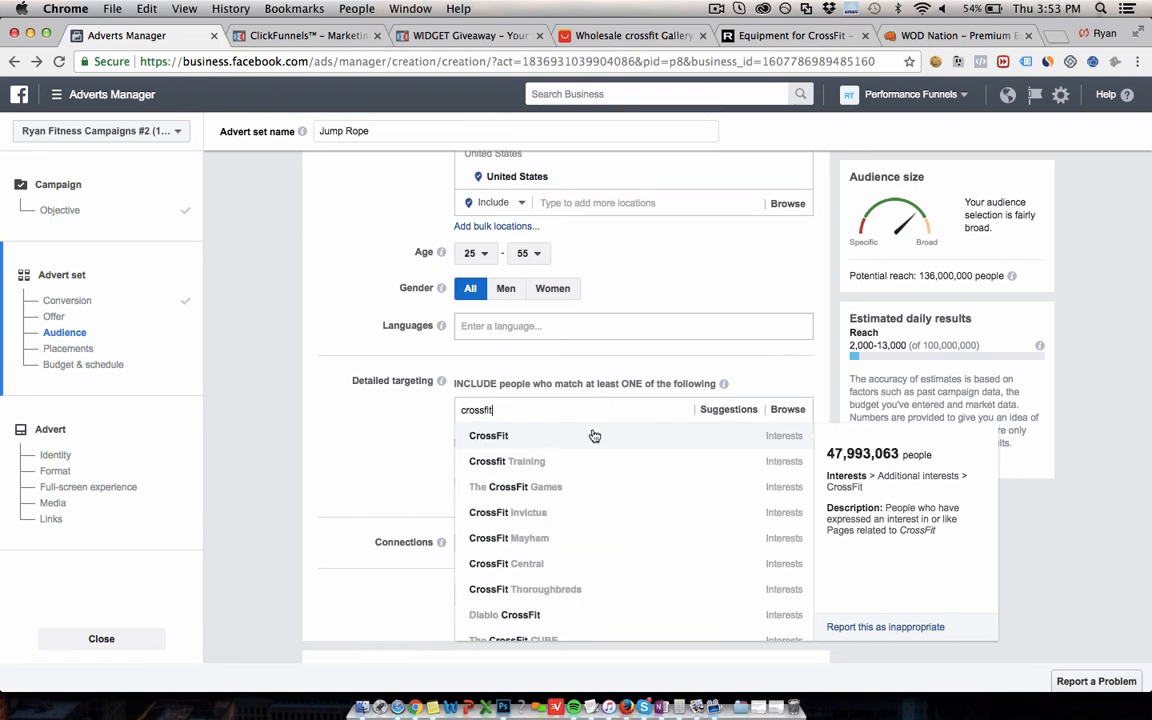
{"action": "left_click", "coordinate": [591, 437]}
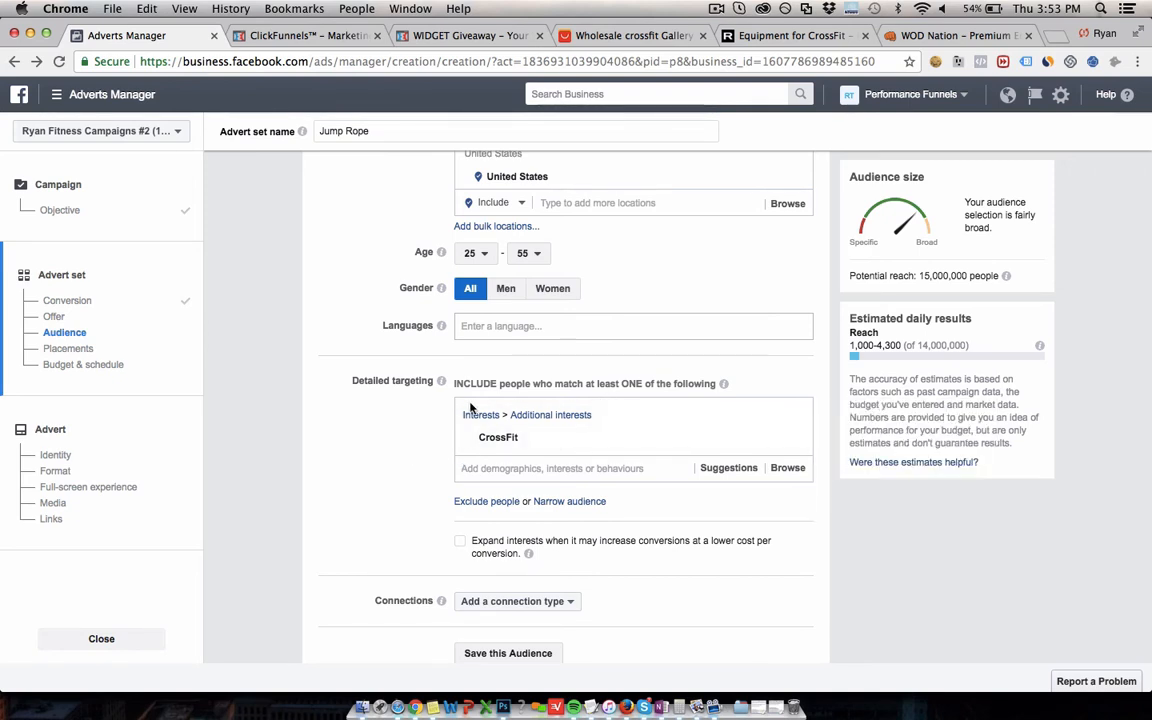
Narrow the CrossFit audience to people who must also match the suggested Gyms & fitness clubs behaviour
{"action": "scroll", "coordinate": [386, 447], "scroll_direction": "down", "scroll_amount": 1}
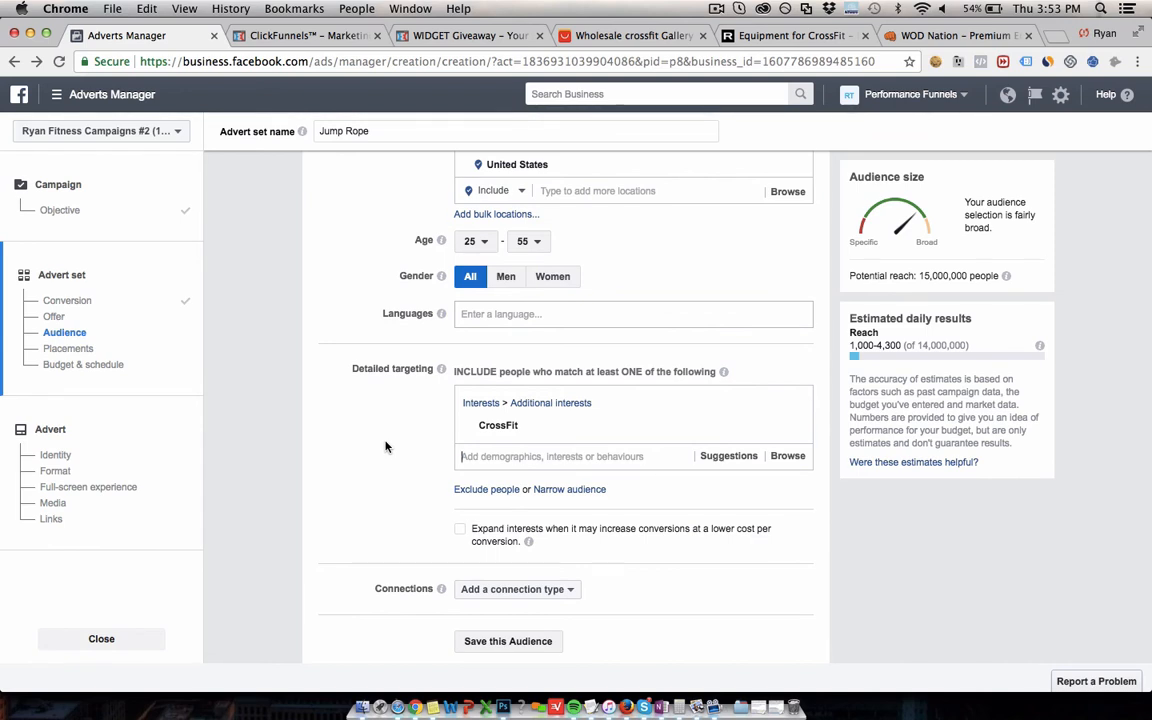
{"action": "left_click", "coordinate": [503, 456]}
{"action": "left_click", "coordinate": [551, 492]}
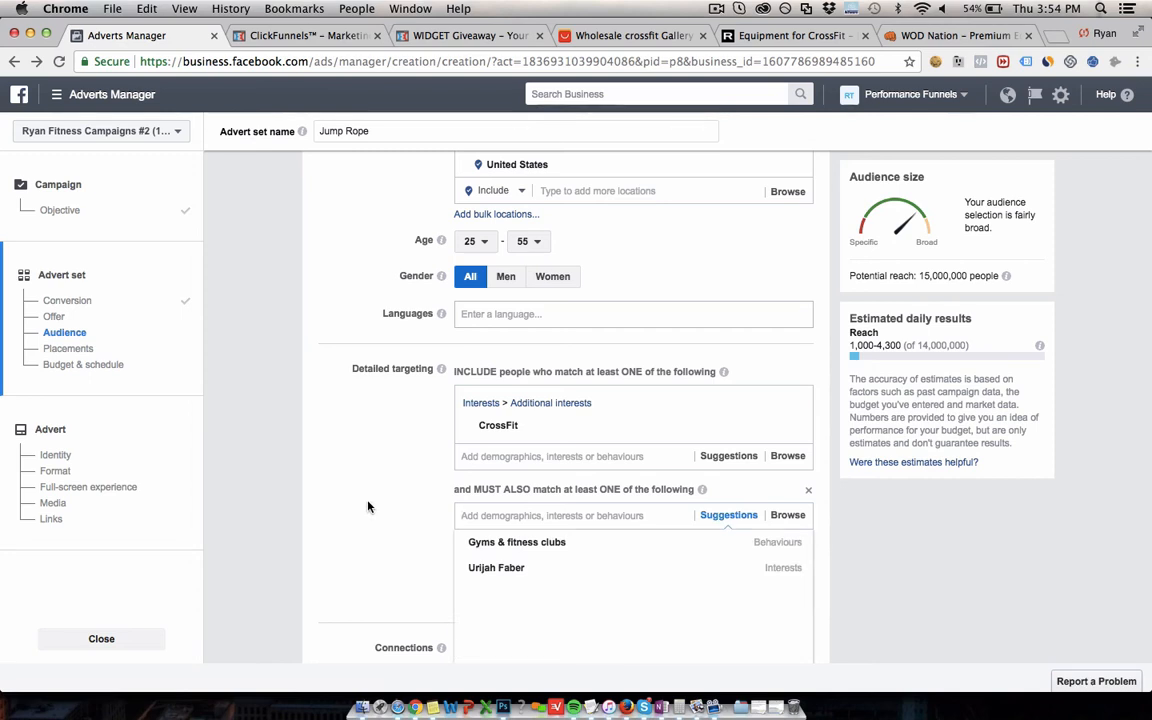
{"action": "left_click", "coordinate": [549, 543]}
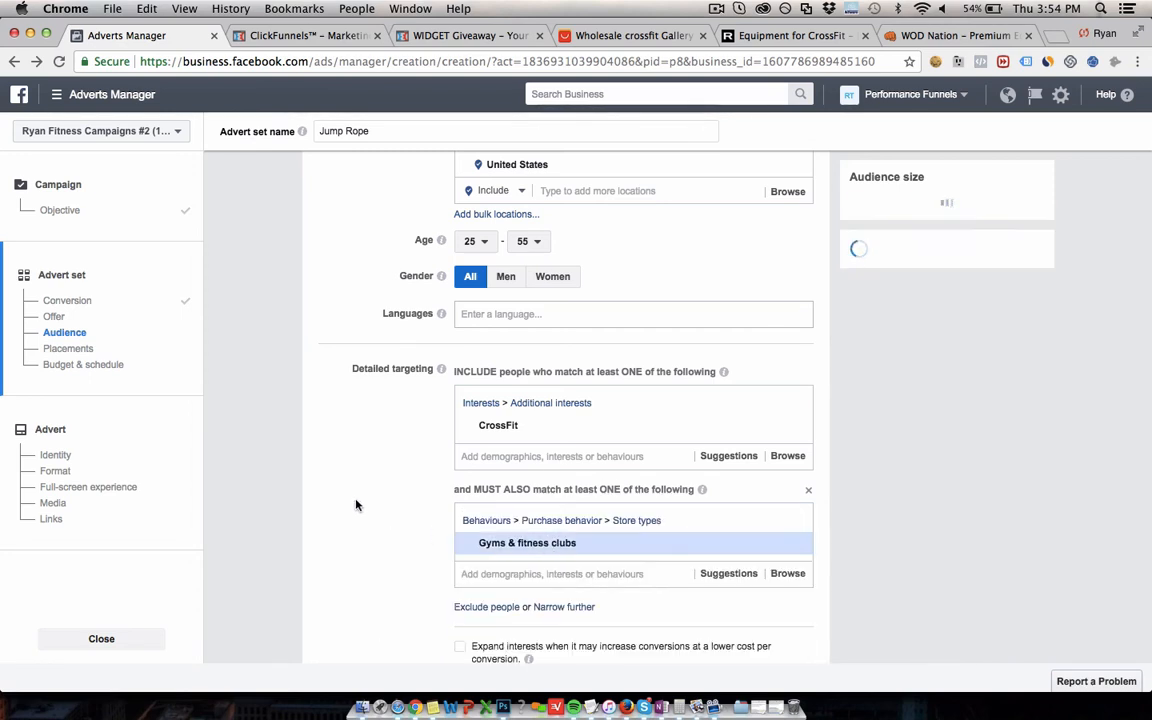
Review the CrossFit and Gyms & fitness clubs targeting details and the advert set's Lead website conversion
{"action": "scroll", "coordinate": [352, 502], "scroll_direction": "down", "scroll_amount": 1}
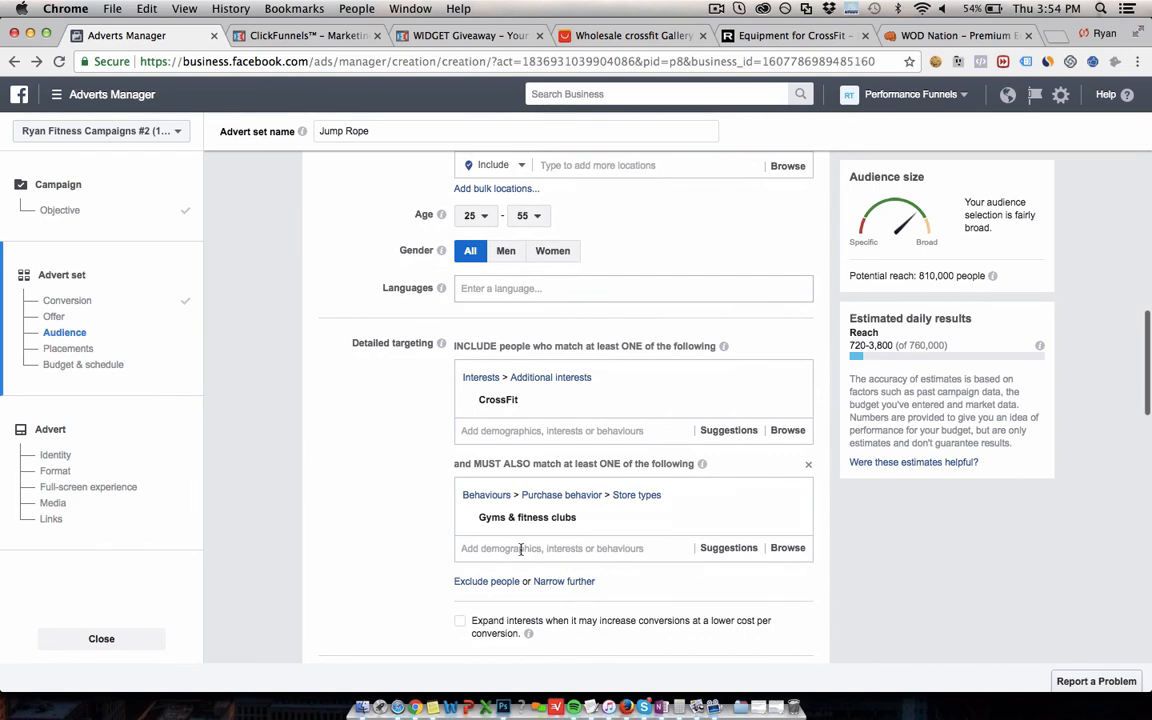
{"action": "mouse_move", "coordinate": [491, 400]}
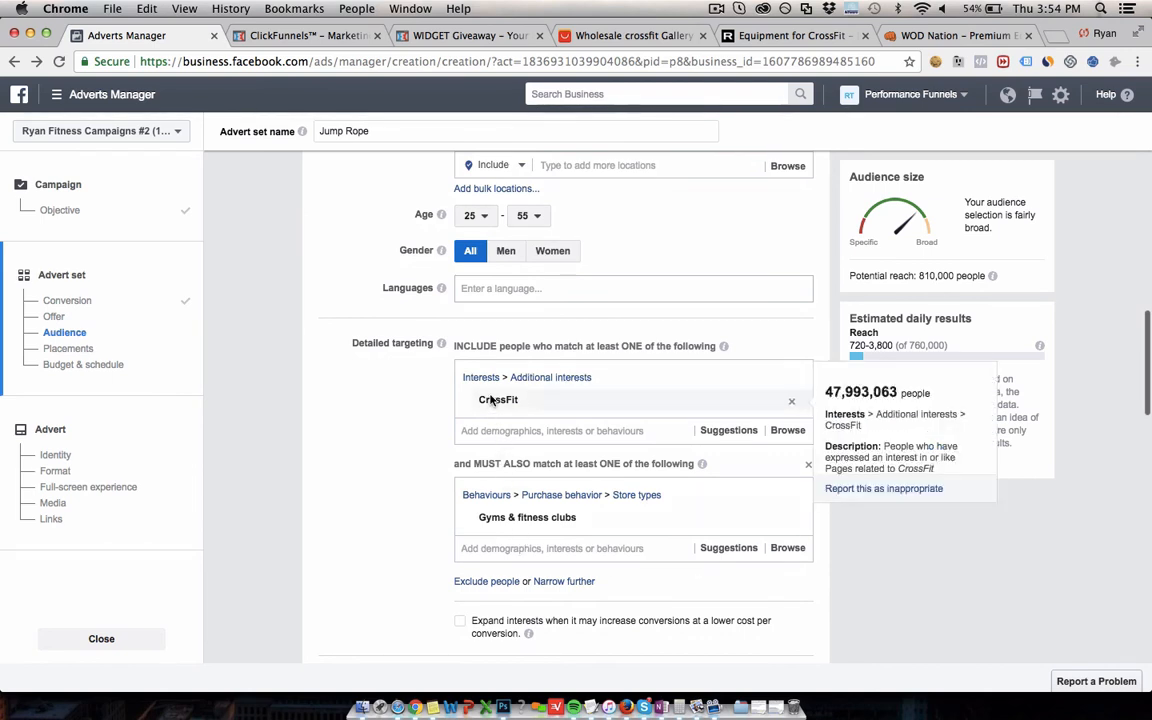
{"action": "mouse_move", "coordinate": [532, 520]}
{"action": "mouse_move", "coordinate": [494, 519]}
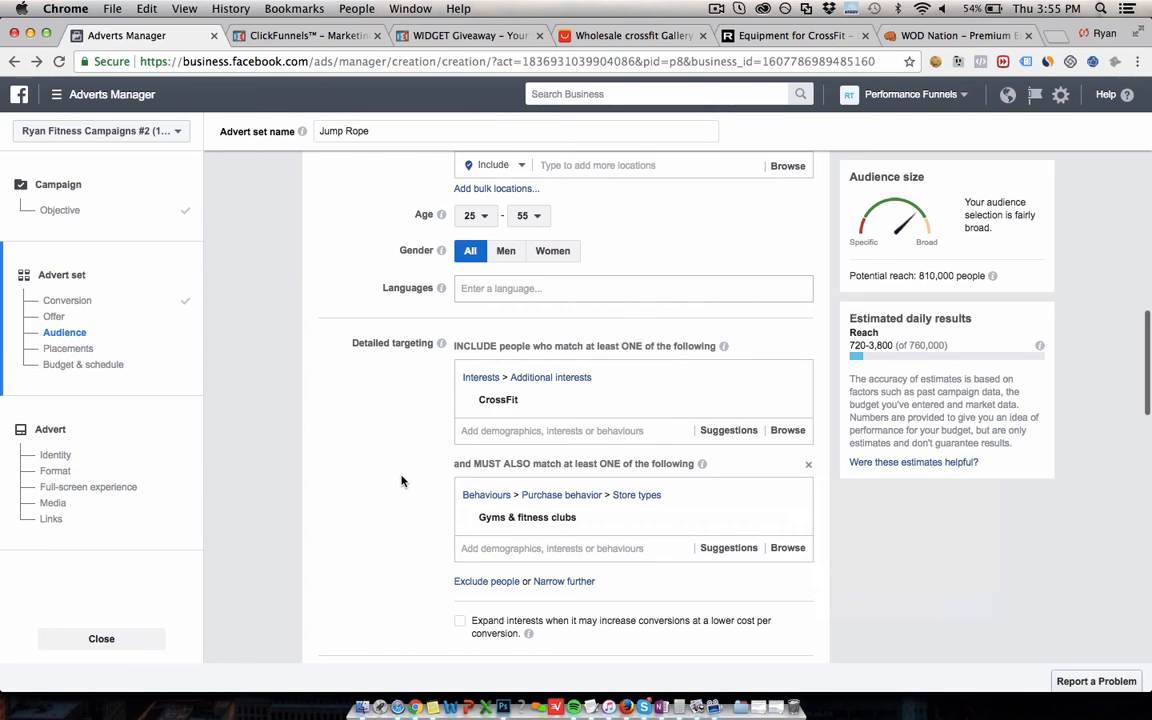
{"action": "scroll", "coordinate": [400, 483], "scroll_direction": "up", "scroll_amount": 2}
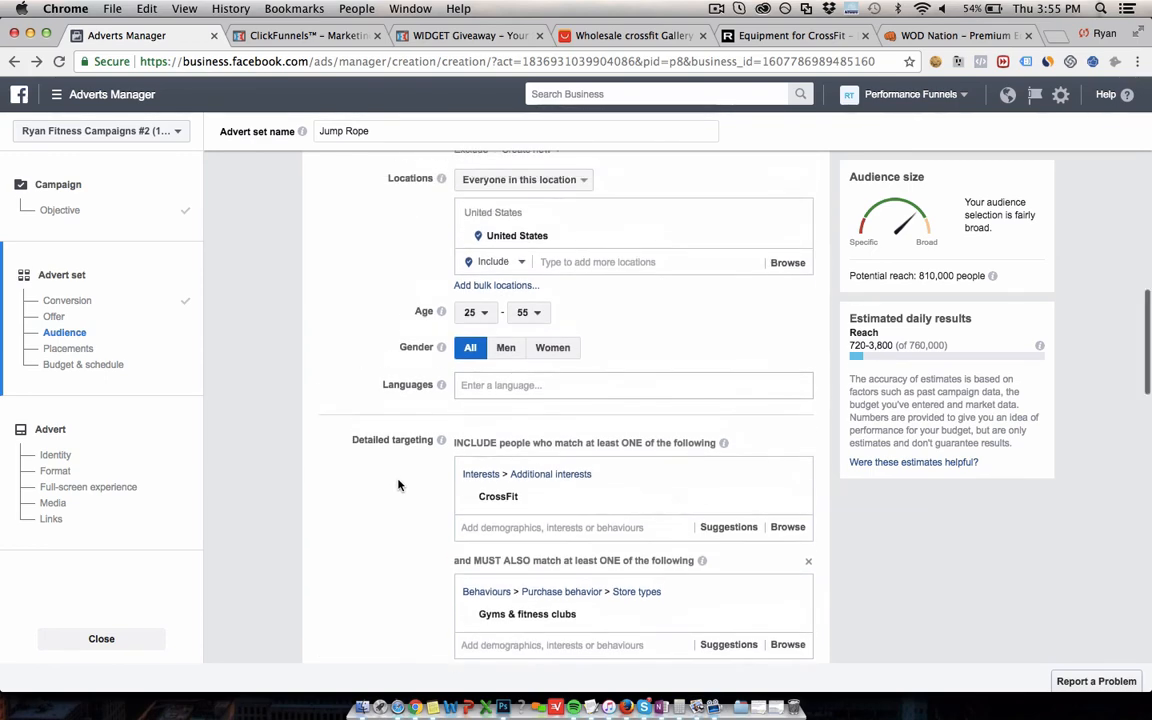
{"action": "scroll", "coordinate": [398, 485], "scroll_direction": "up", "scroll_amount": 7}
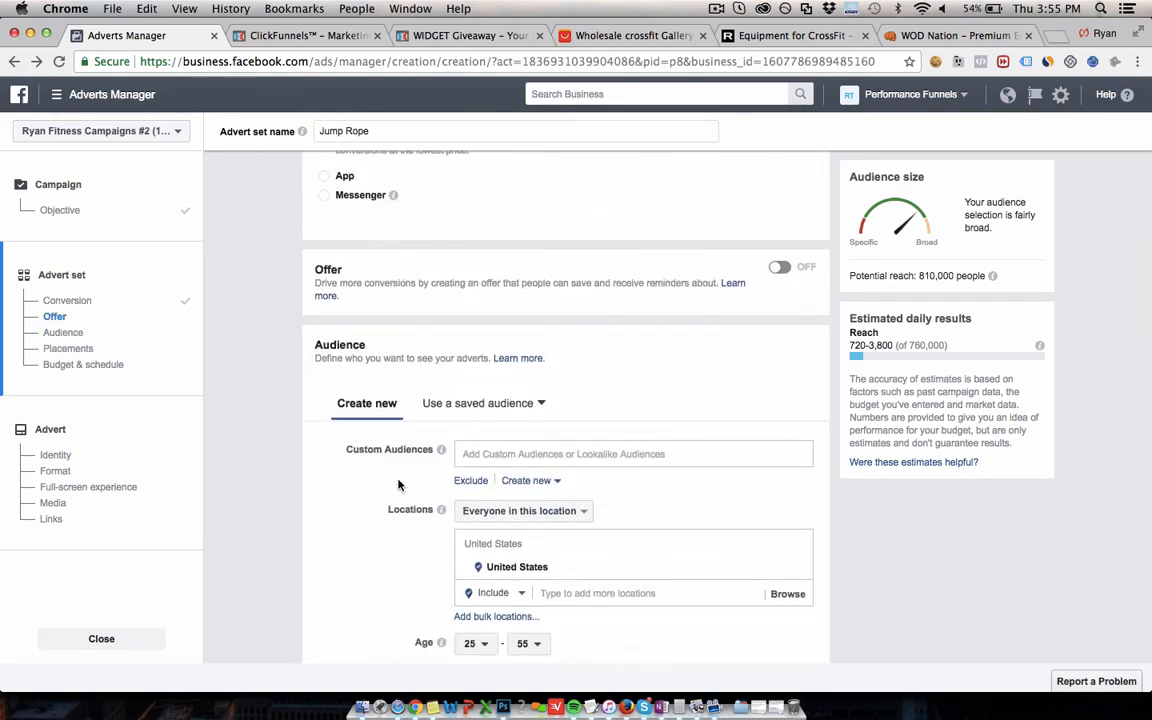
{"action": "scroll", "coordinate": [398, 485], "scroll_direction": "up", "scroll_amount": 4}
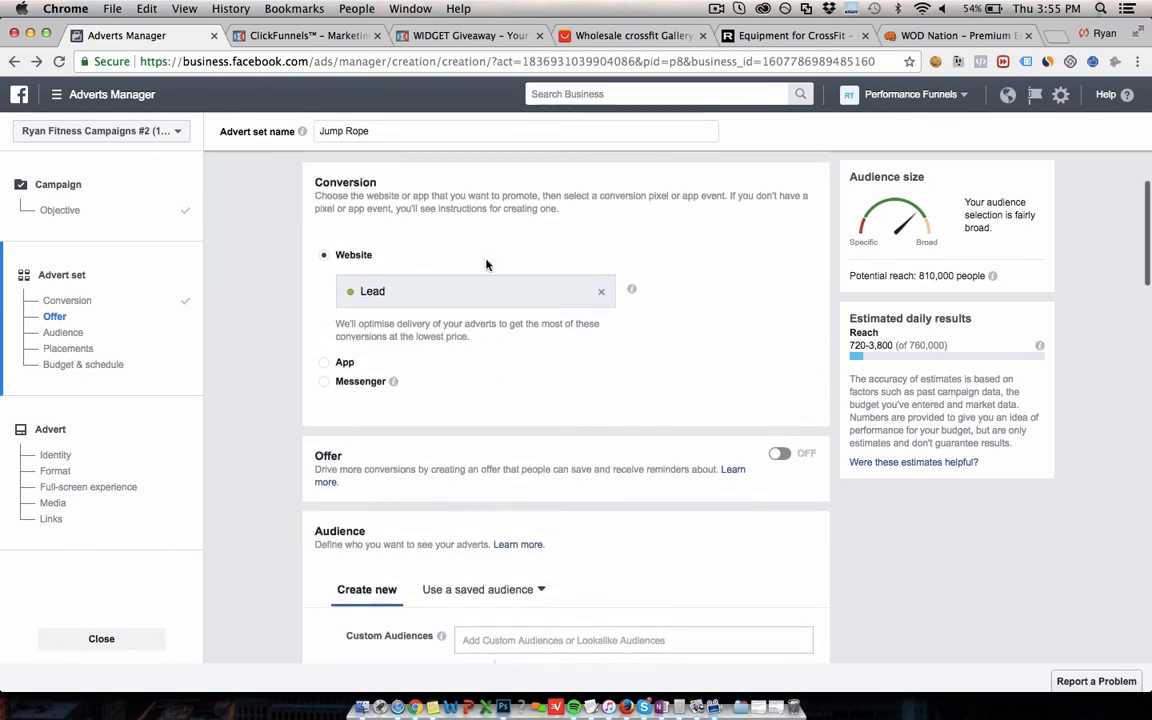
{"action": "double_click", "coordinate": [372, 290]}
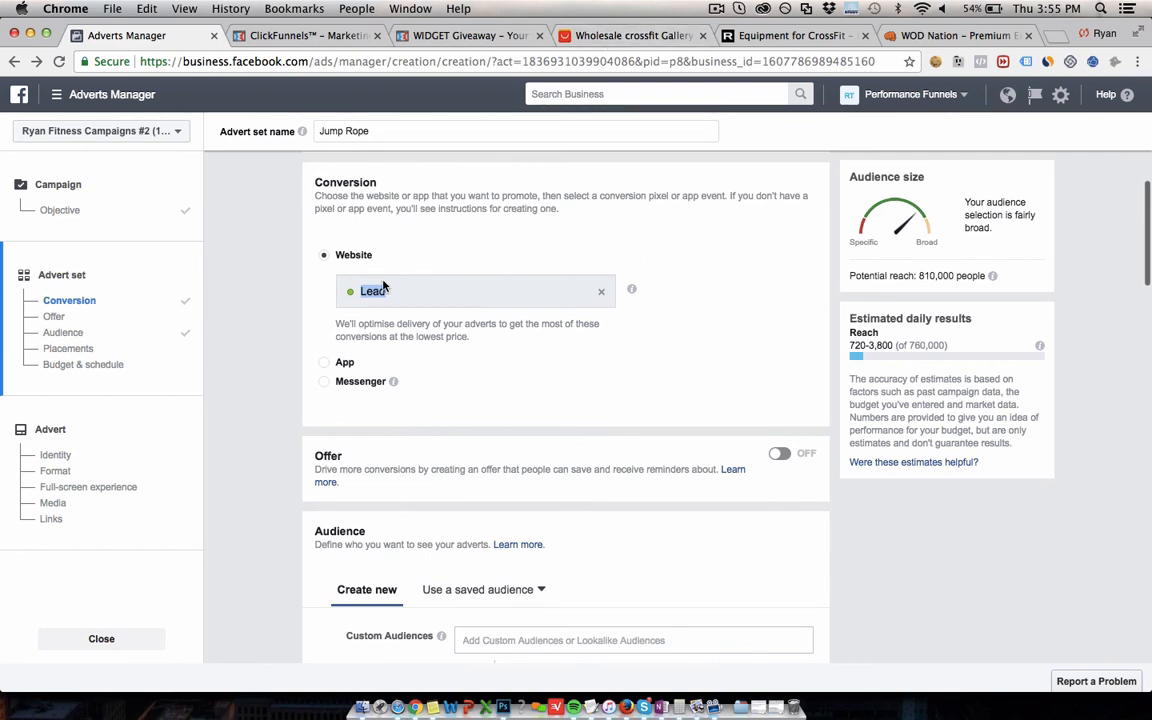
{"action": "left_click", "coordinate": [497, 234]}
Switch to the ClickFunnels funnel overview, open the WIDGET Giveaway page and look through its whole offer
{"action": "left_click", "coordinate": [303, 38]}
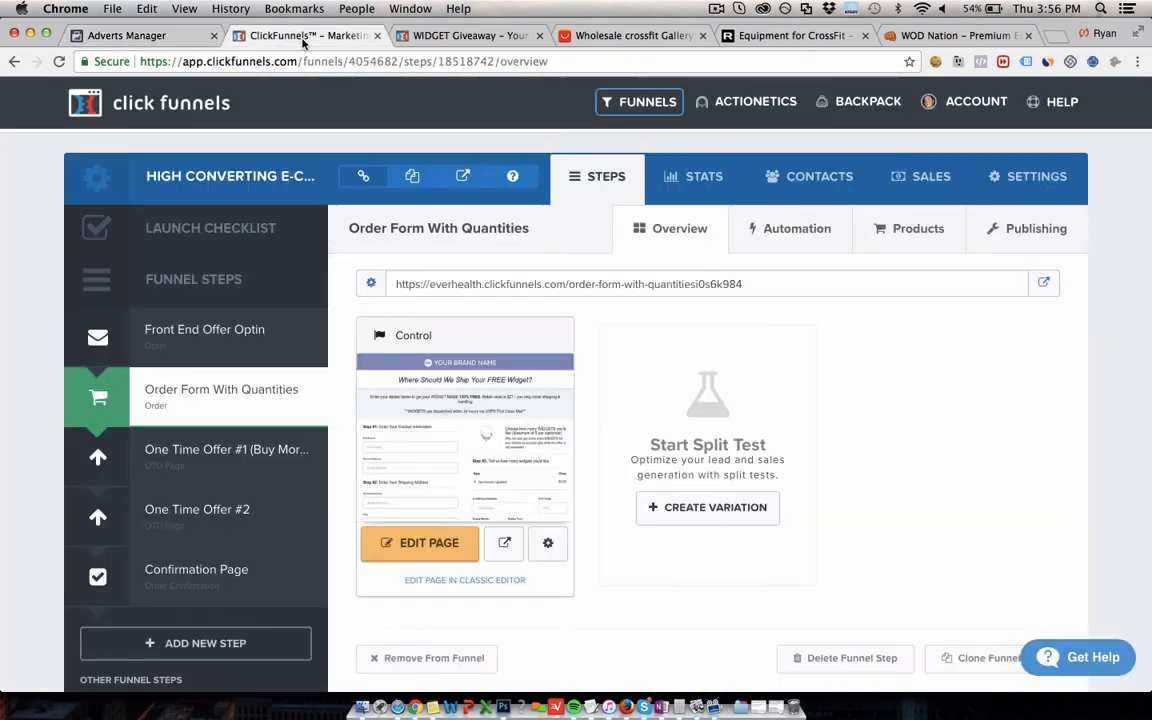
{"action": "left_click", "coordinate": [431, 38]}
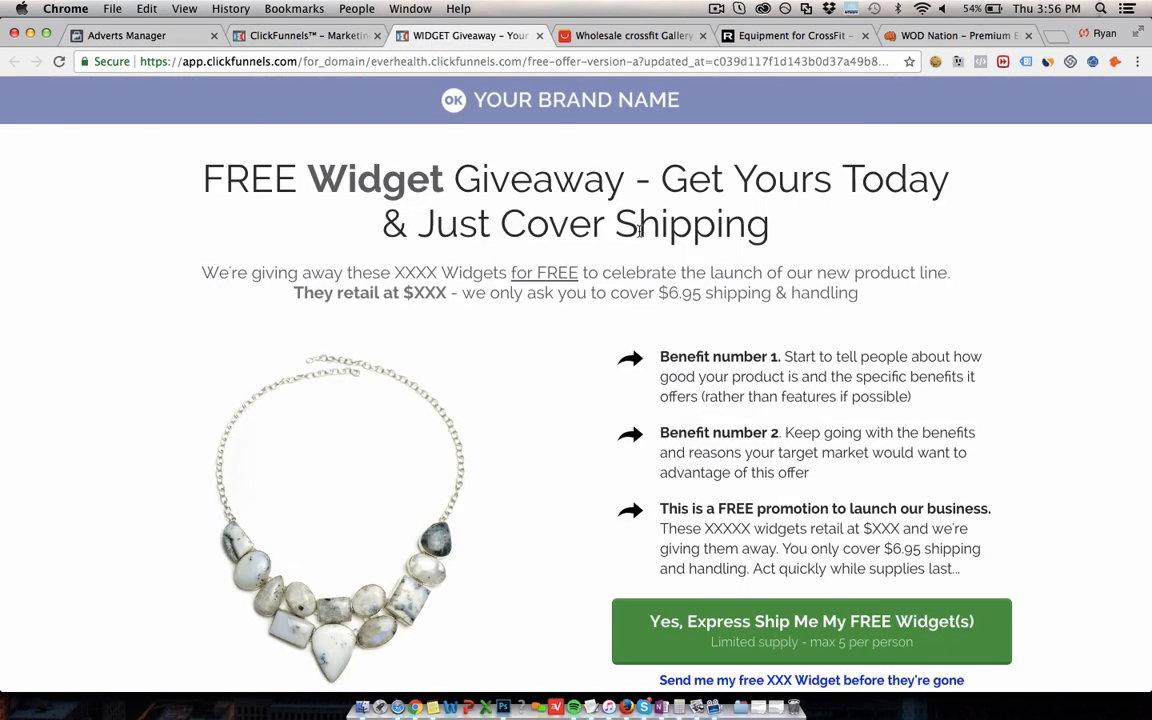
{"action": "scroll", "coordinate": [998, 335], "scroll_direction": "down", "scroll_amount": 2}
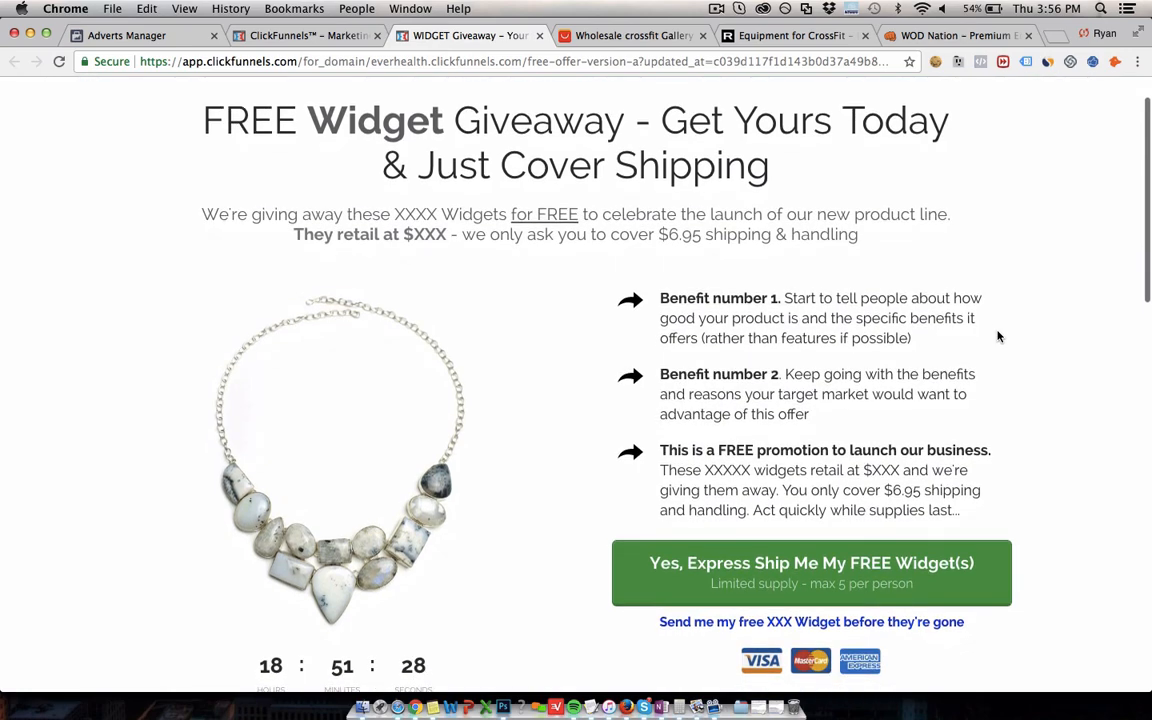
{"action": "scroll", "coordinate": [998, 335], "scroll_direction": "down", "scroll_amount": 15}
{"action": "scroll", "coordinate": [1054, 411], "scroll_direction": "up", "scroll_amount": 20}
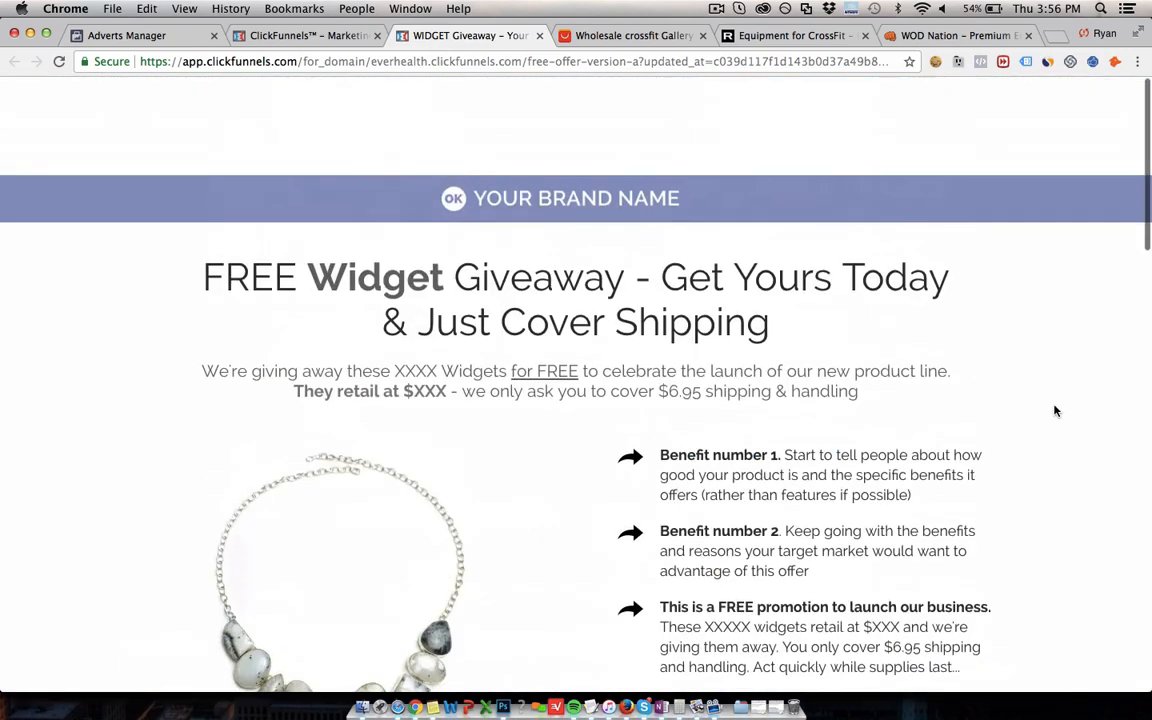